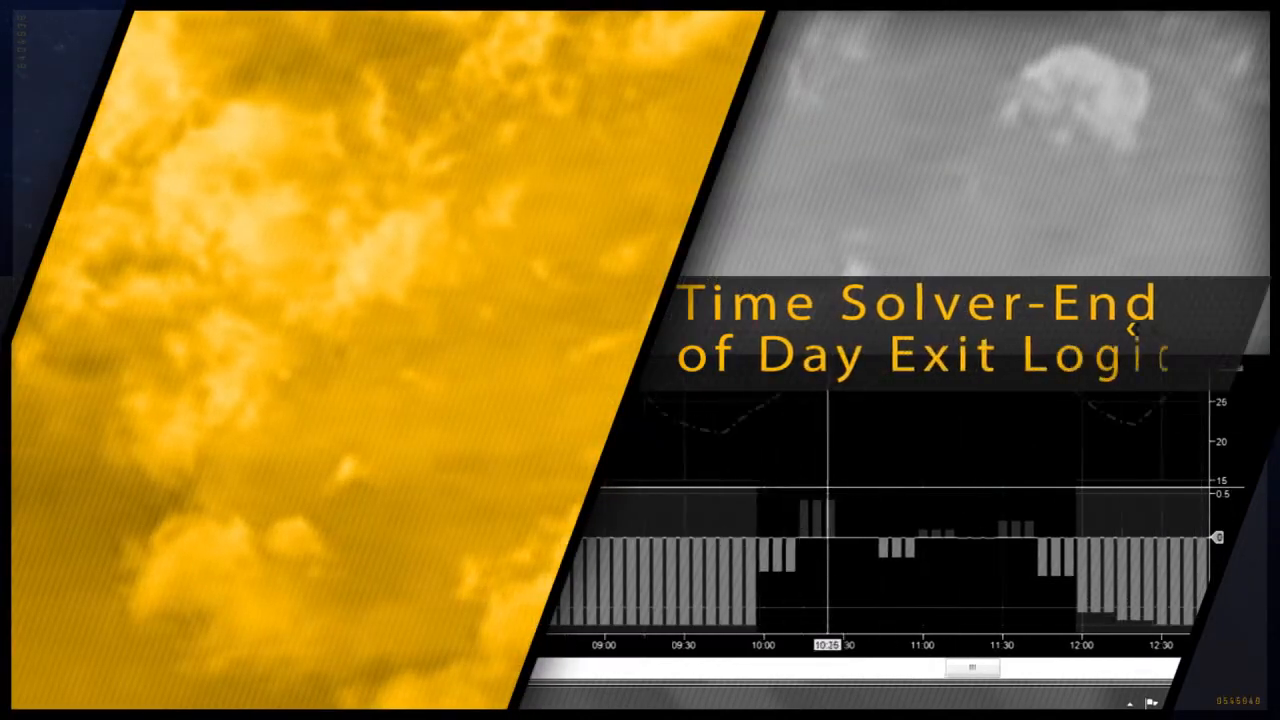
drag(286, 277, 275, 262)
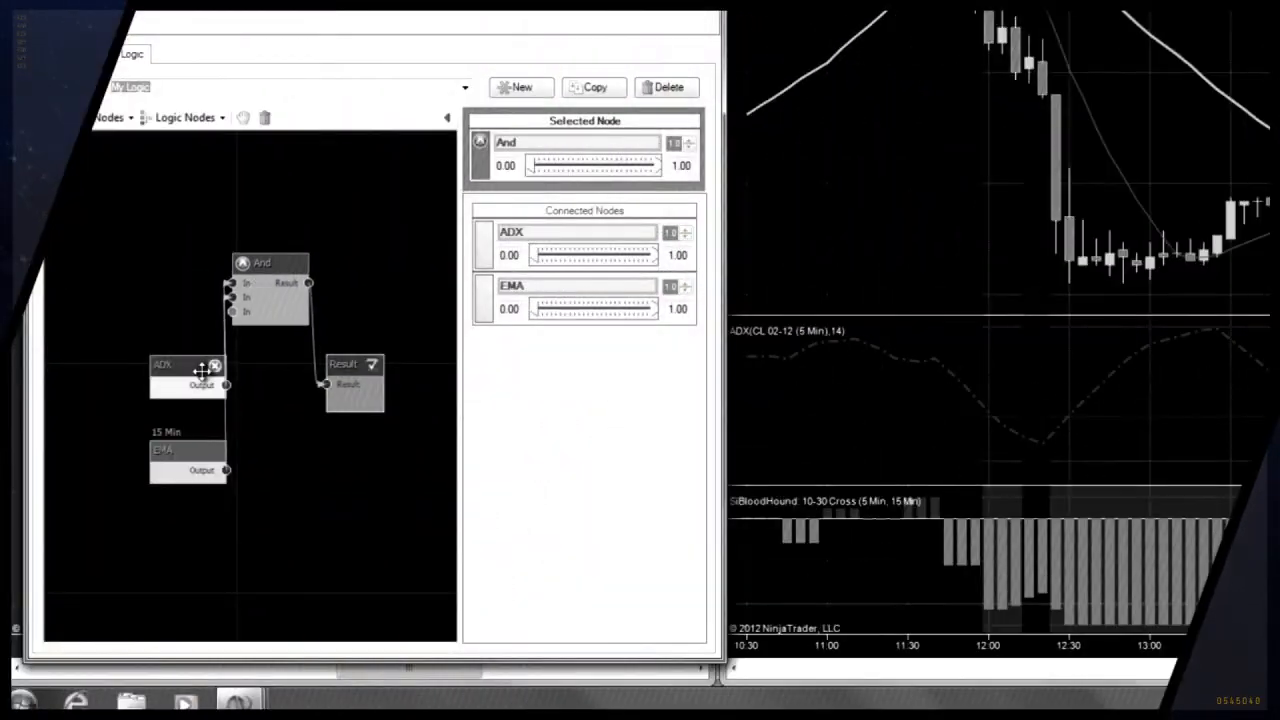
drag(202, 371, 162, 331)
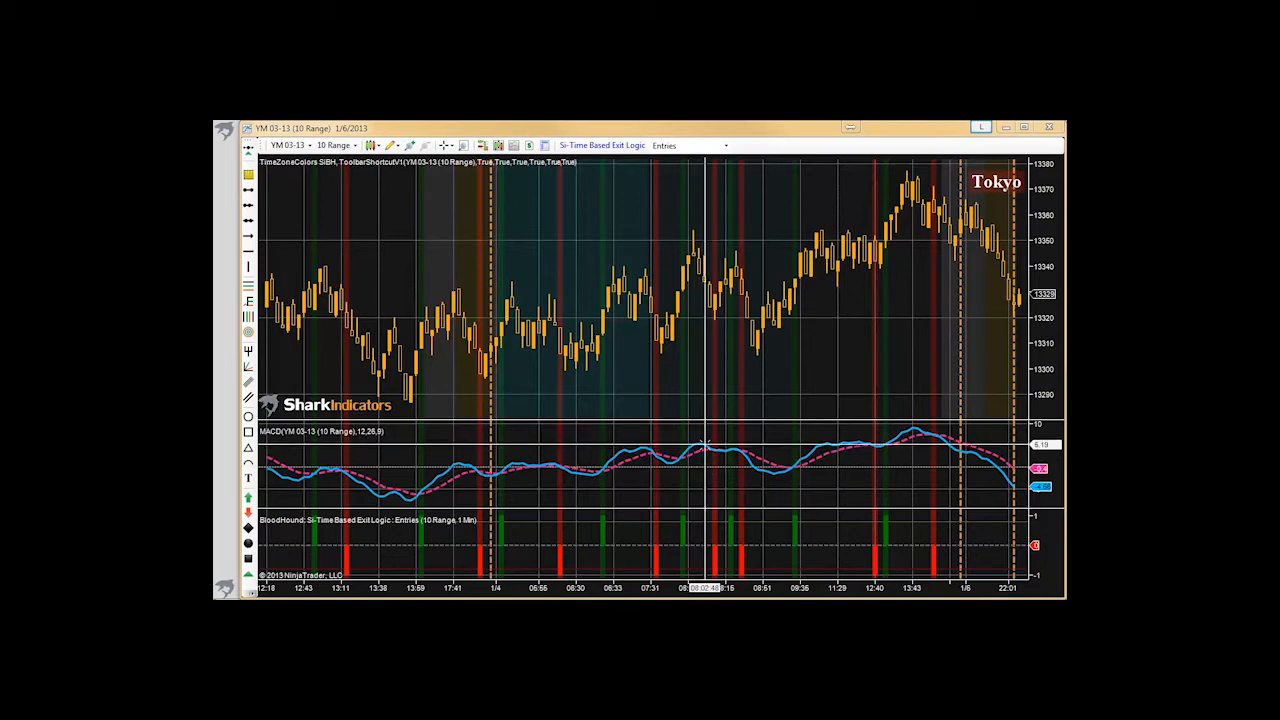
Add the SiRaven strategy to the YM 03-13 (10 Range) chart
right_click(819, 335)
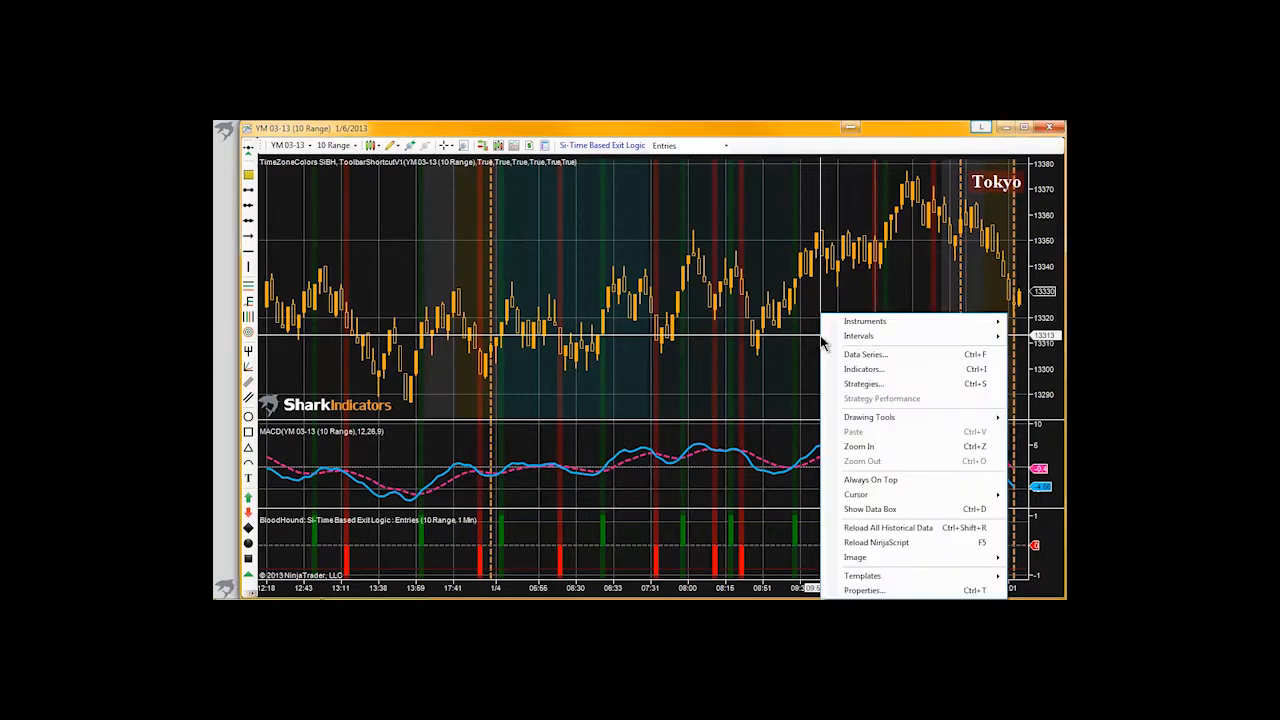
click(855, 390)
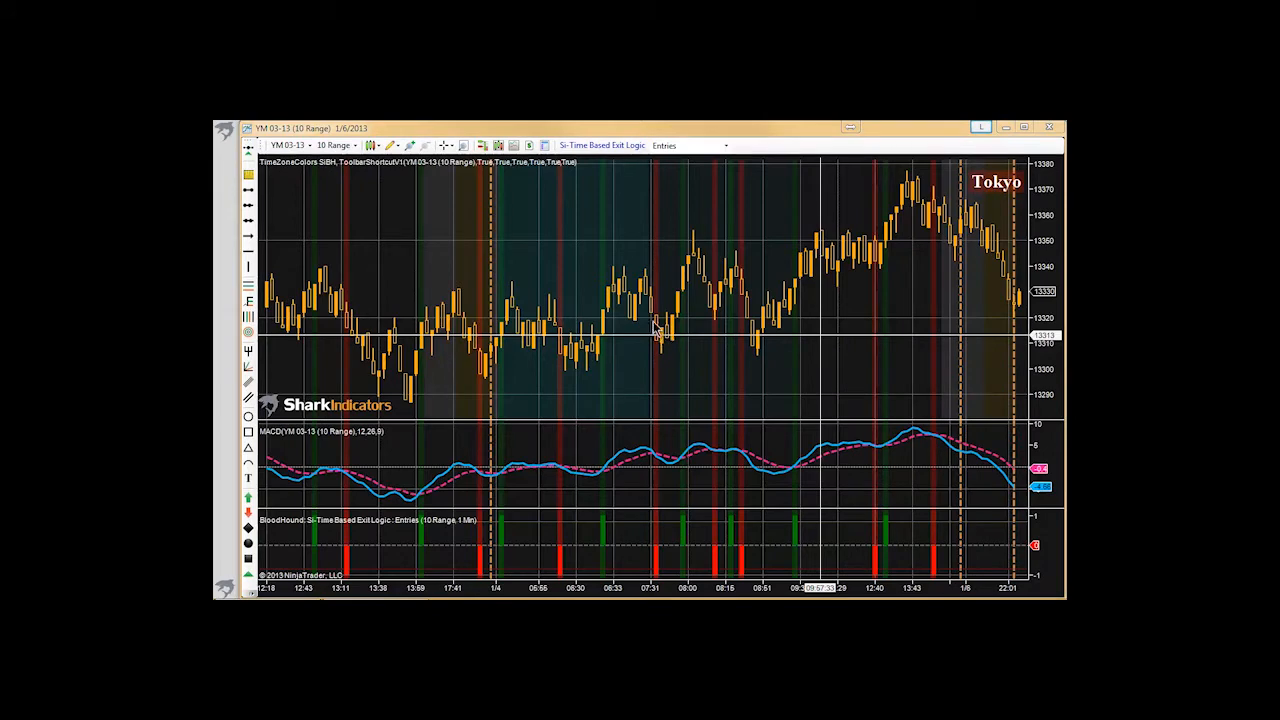
double_click(480, 312)
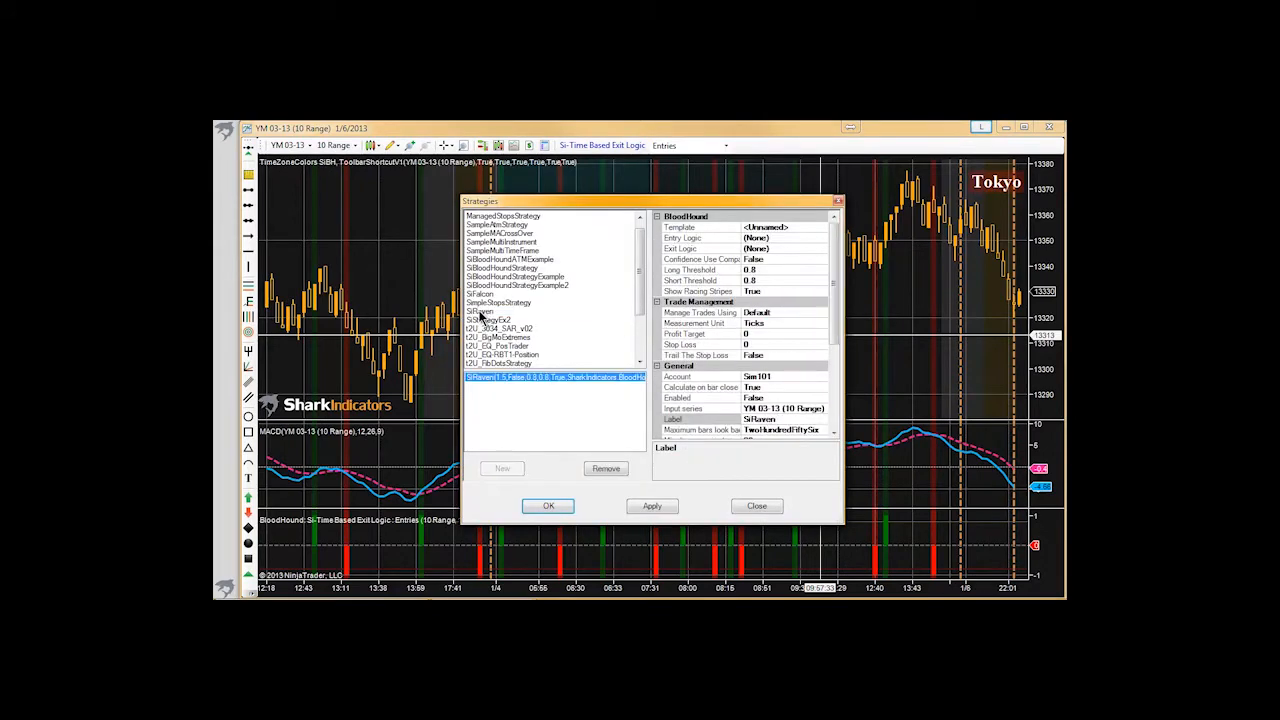
Load the Si-Time Based Exit Logic.xml template into the SiRaven strategy
click(765, 227)
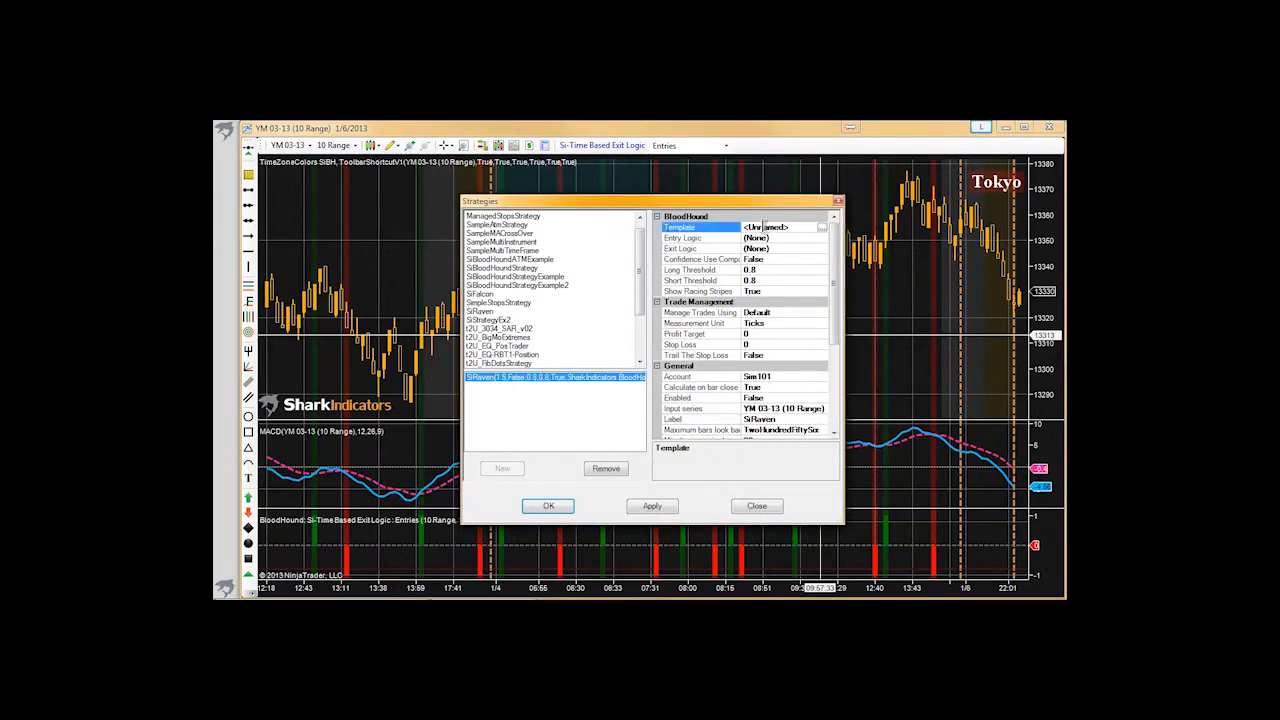
click(824, 231)
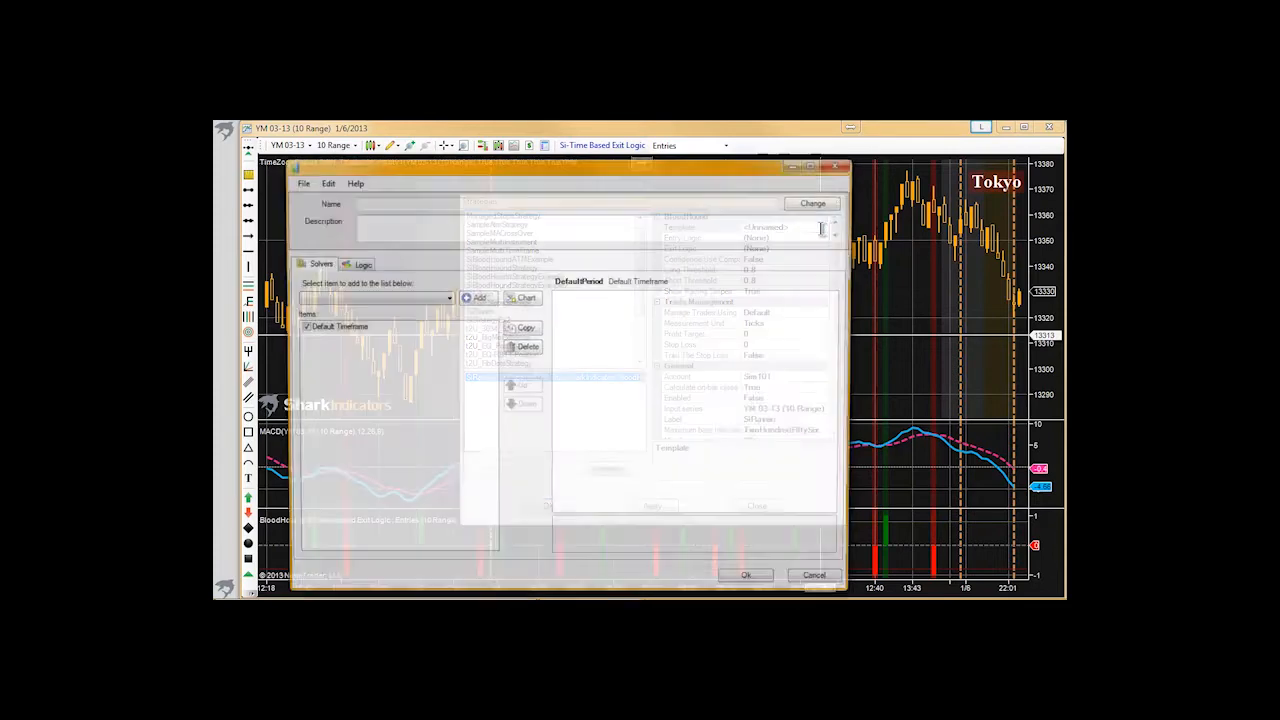
click(297, 183)
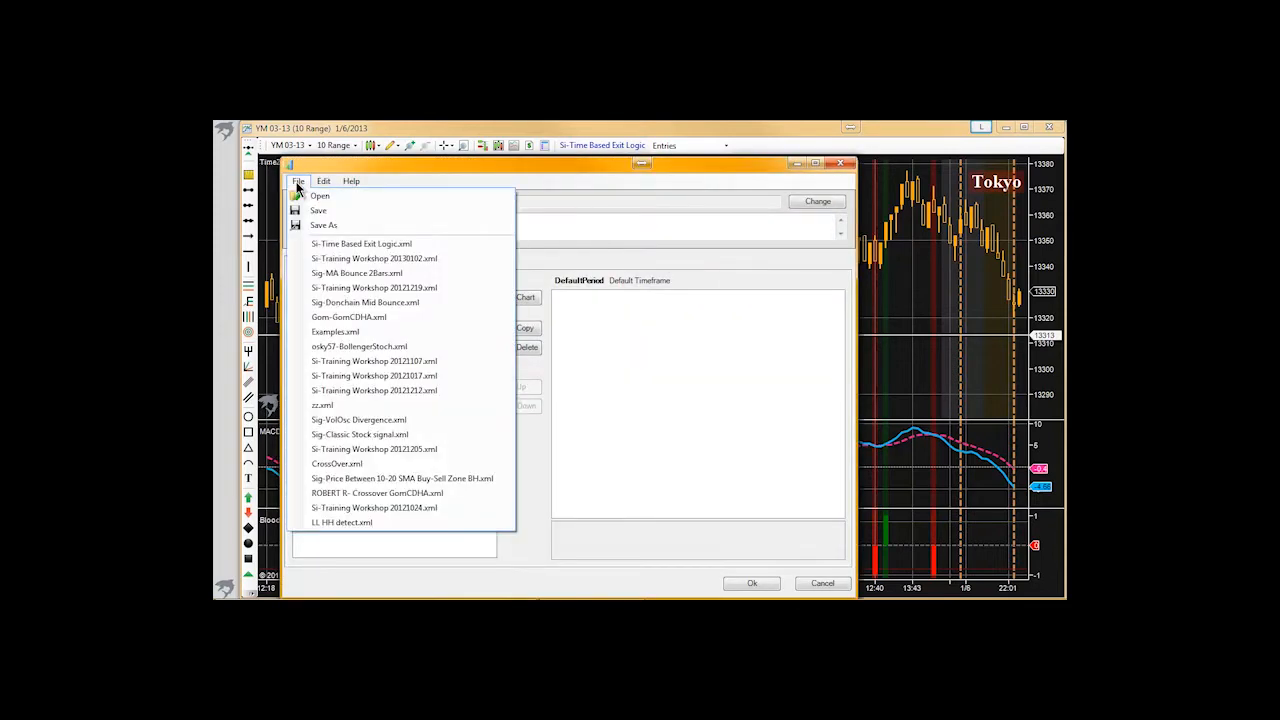
click(350, 244)
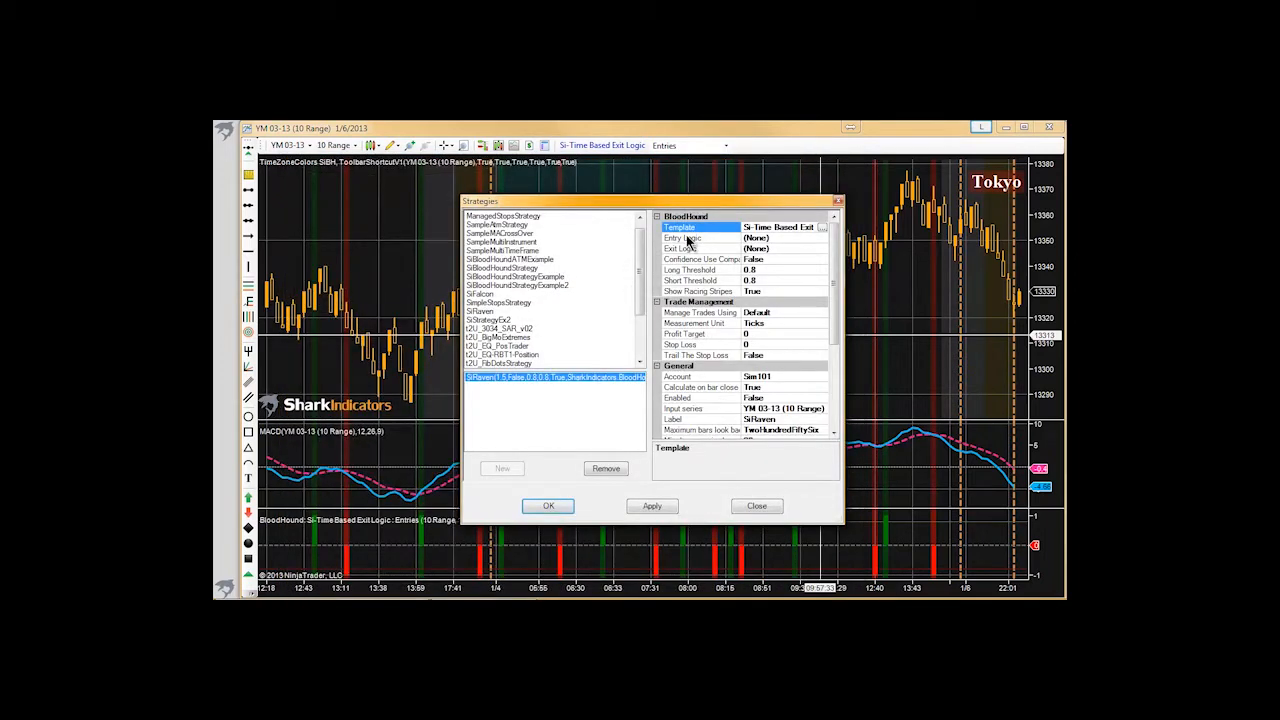
Set the SiRaven strategy's Entry Logic to Entries
click(685, 240)
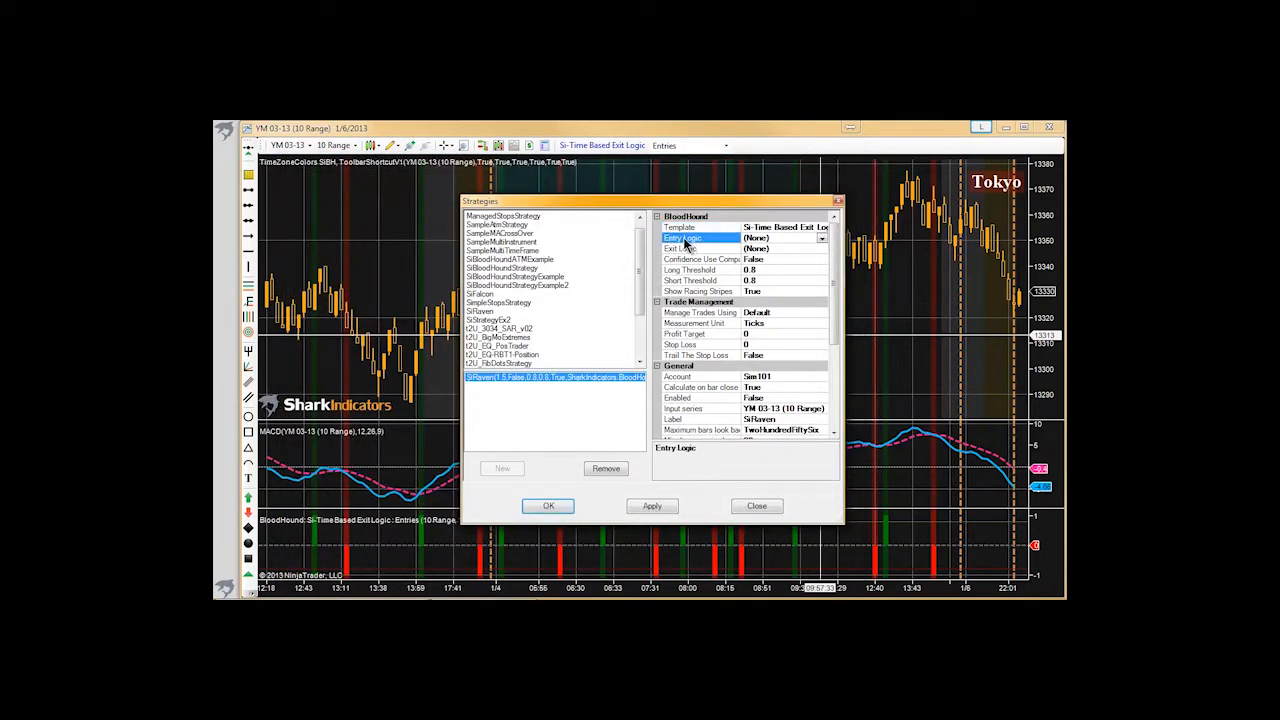
click(822, 239)
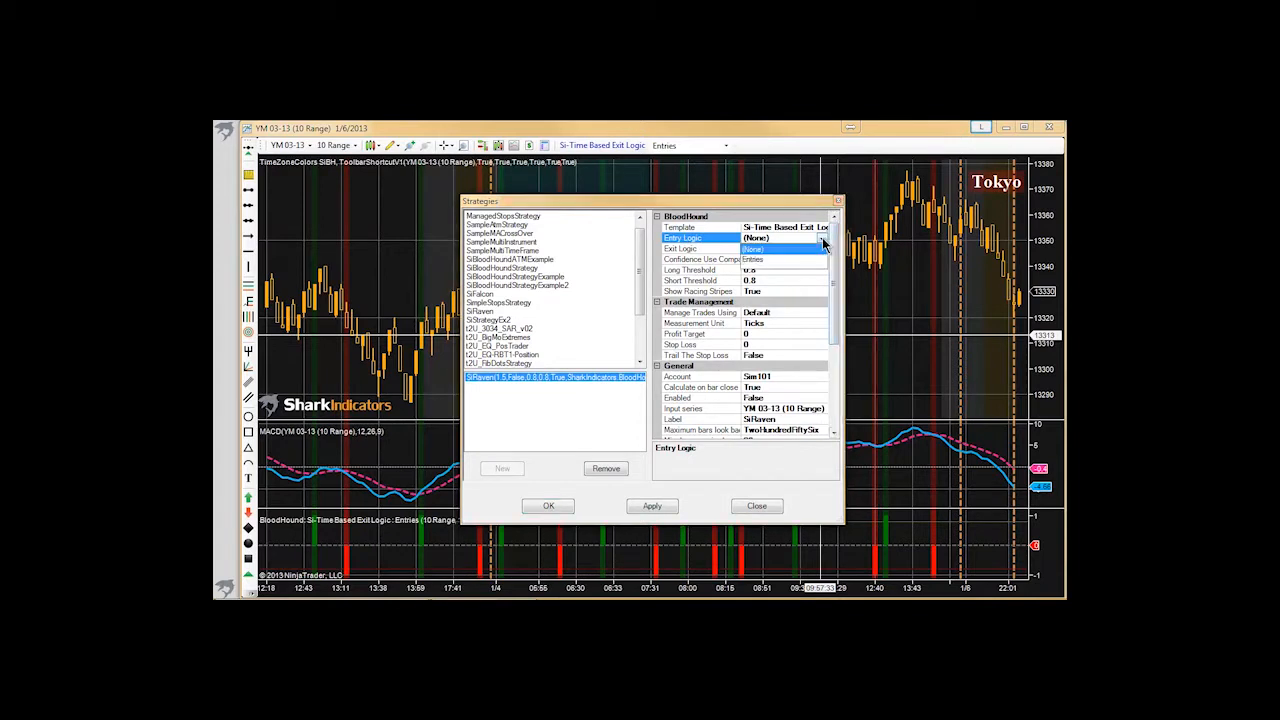
click(755, 260)
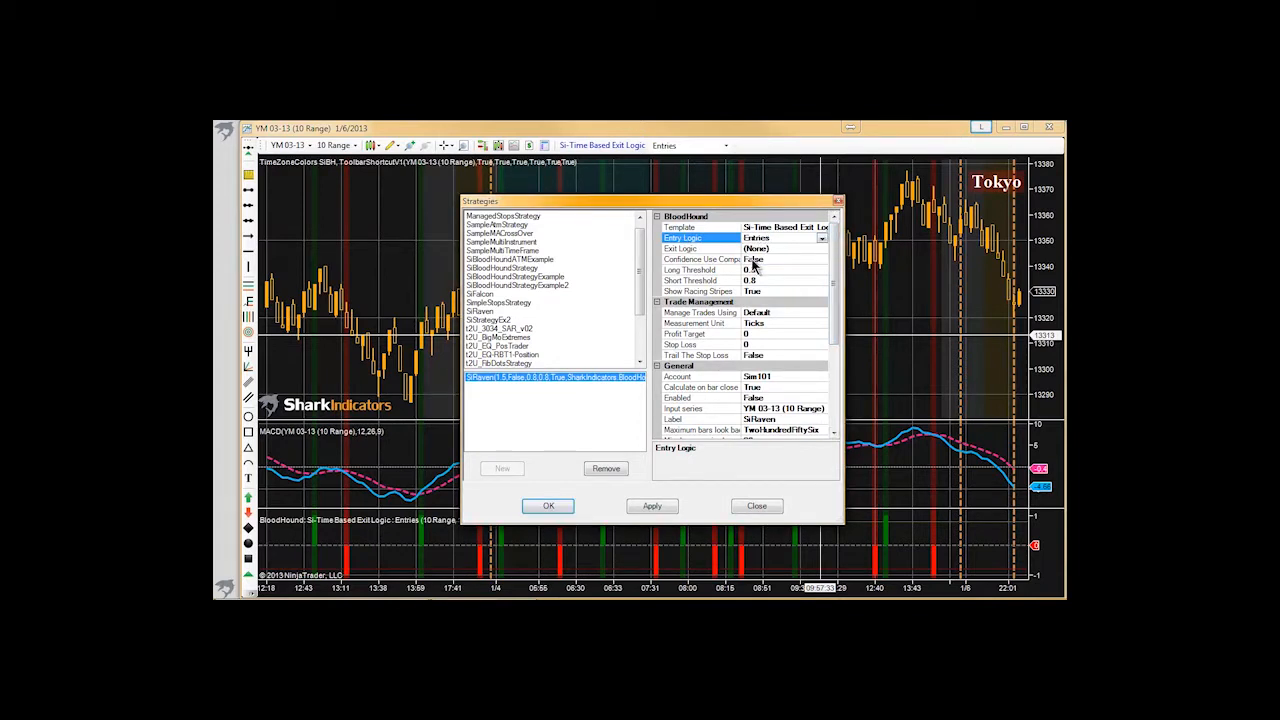
Set the strategy's Exit on close to False and Enabled to True, and confirm the strategy settings
drag(724, 195, 724, 136)
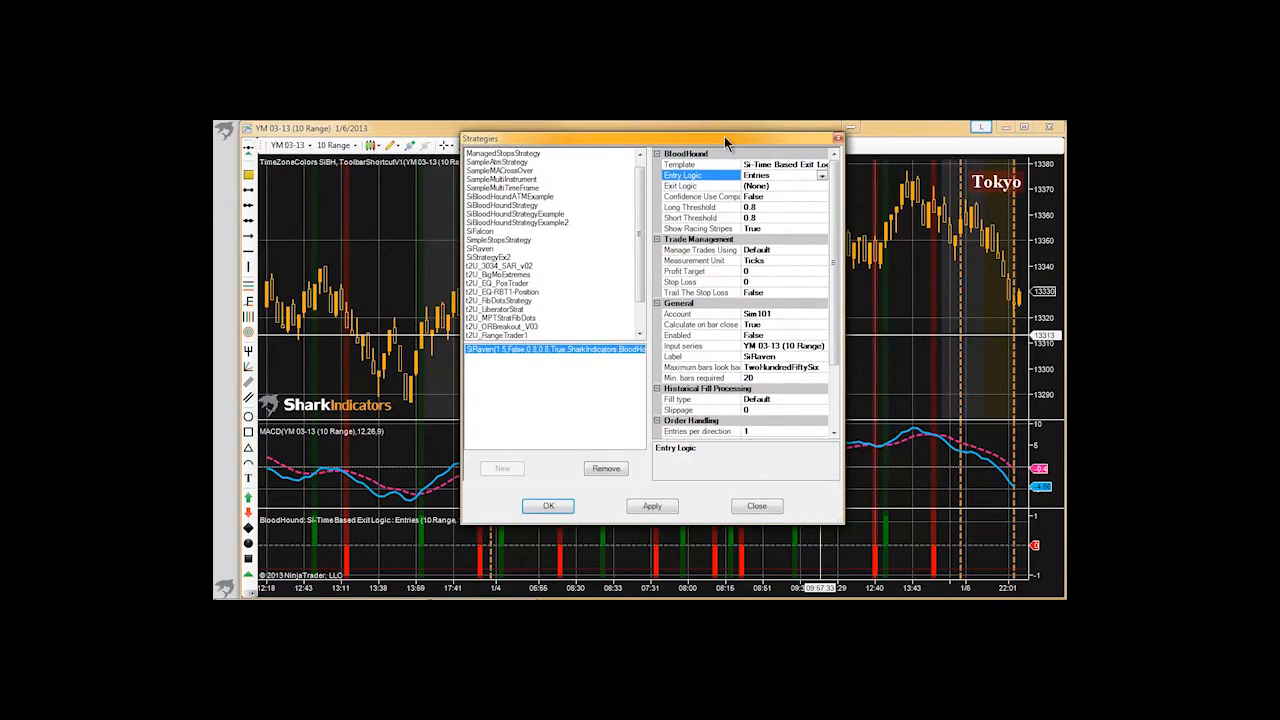
click(755, 272)
click(776, 284)
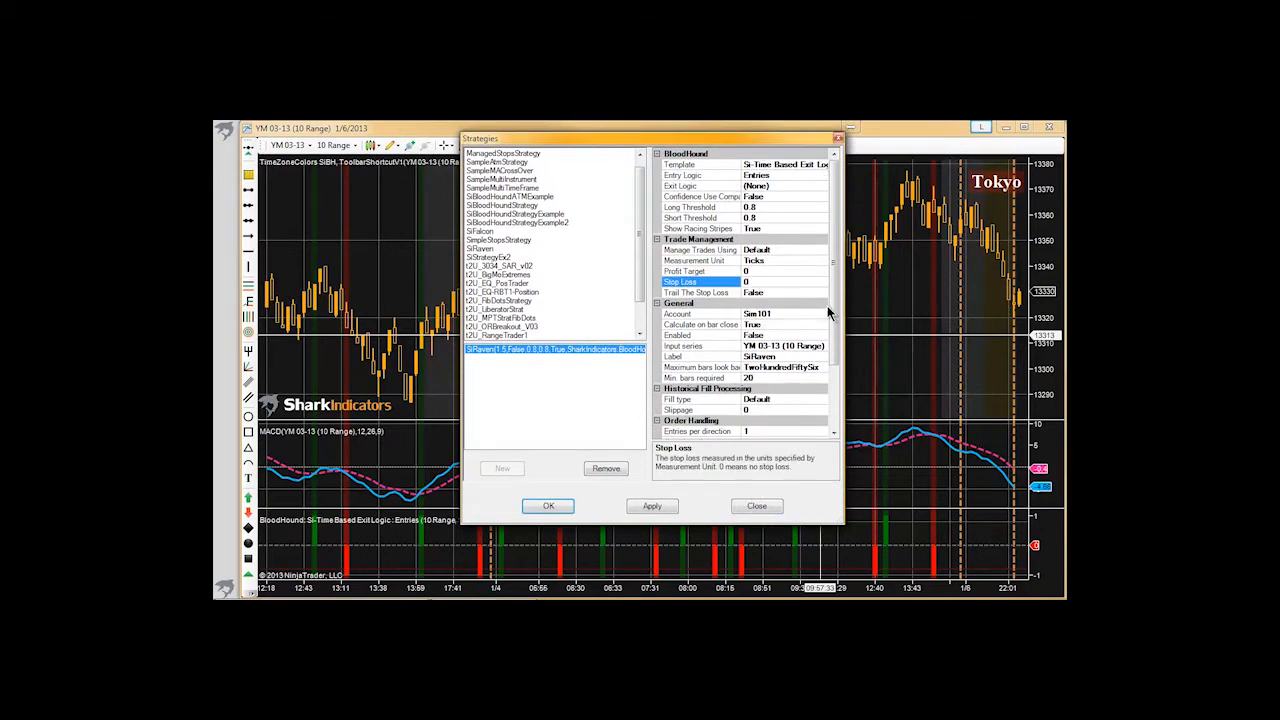
scroll(833, 310, down, 3)
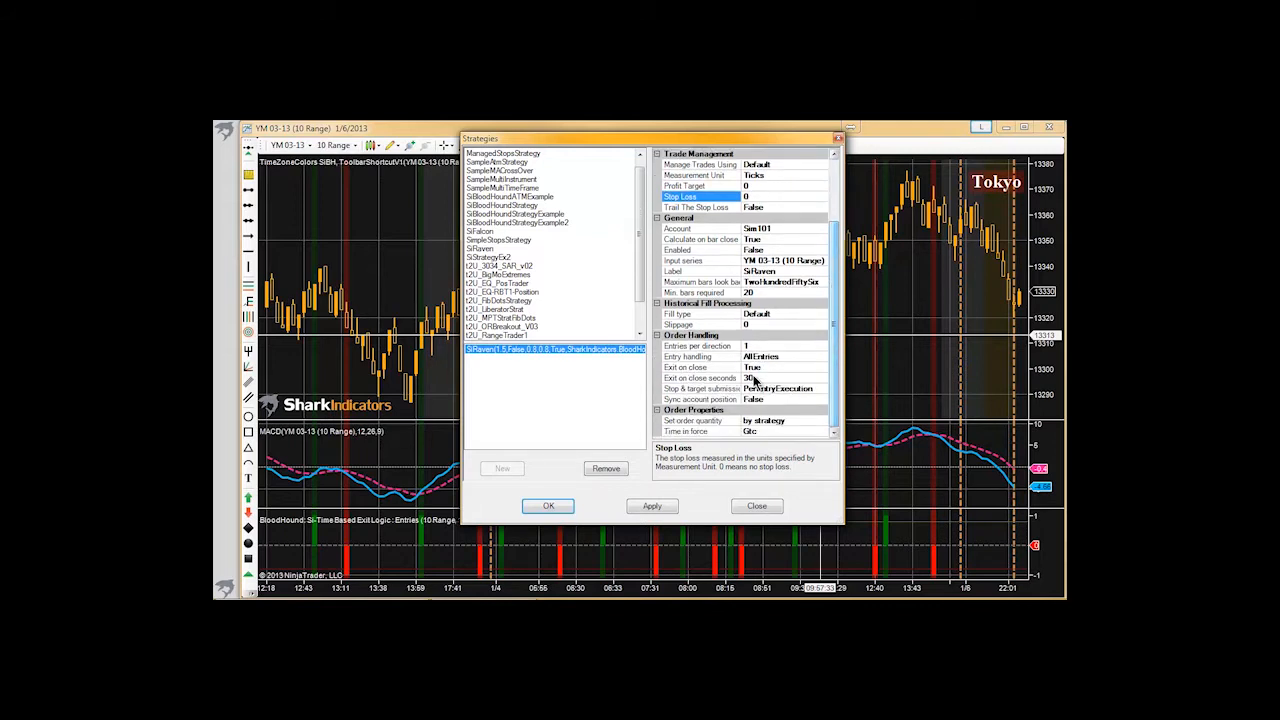
click(672, 368)
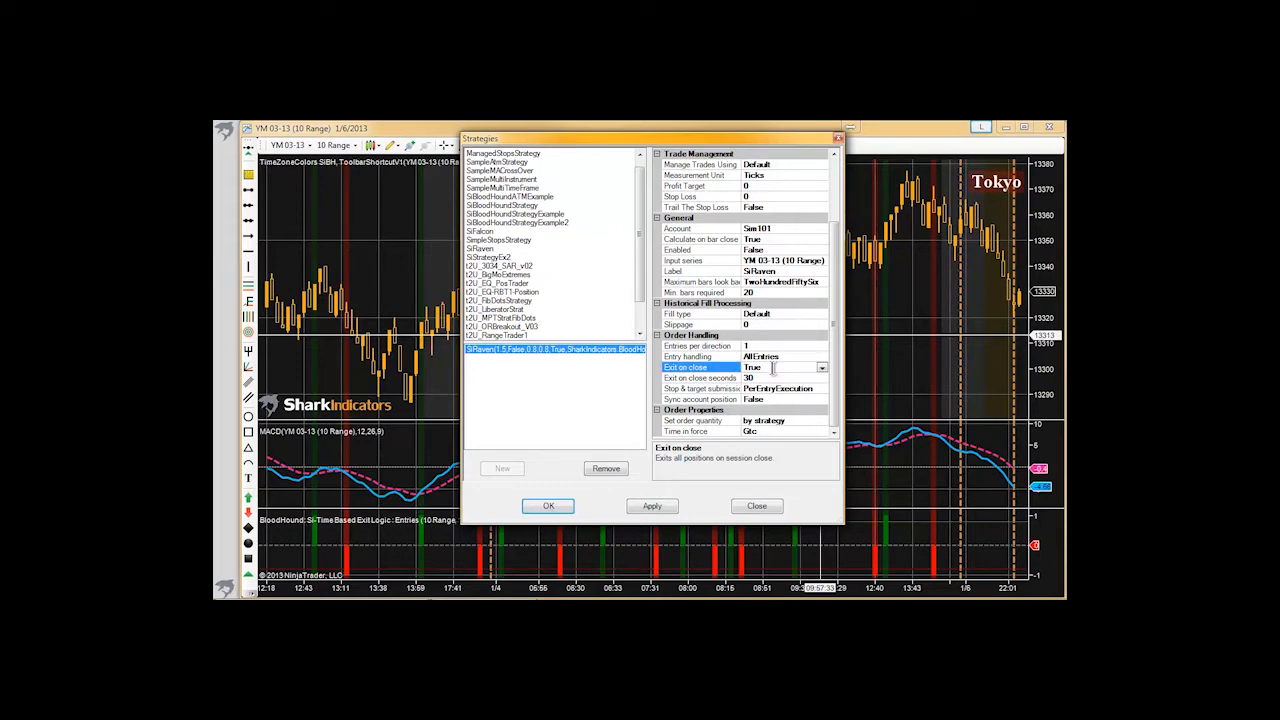
double_click(773, 368)
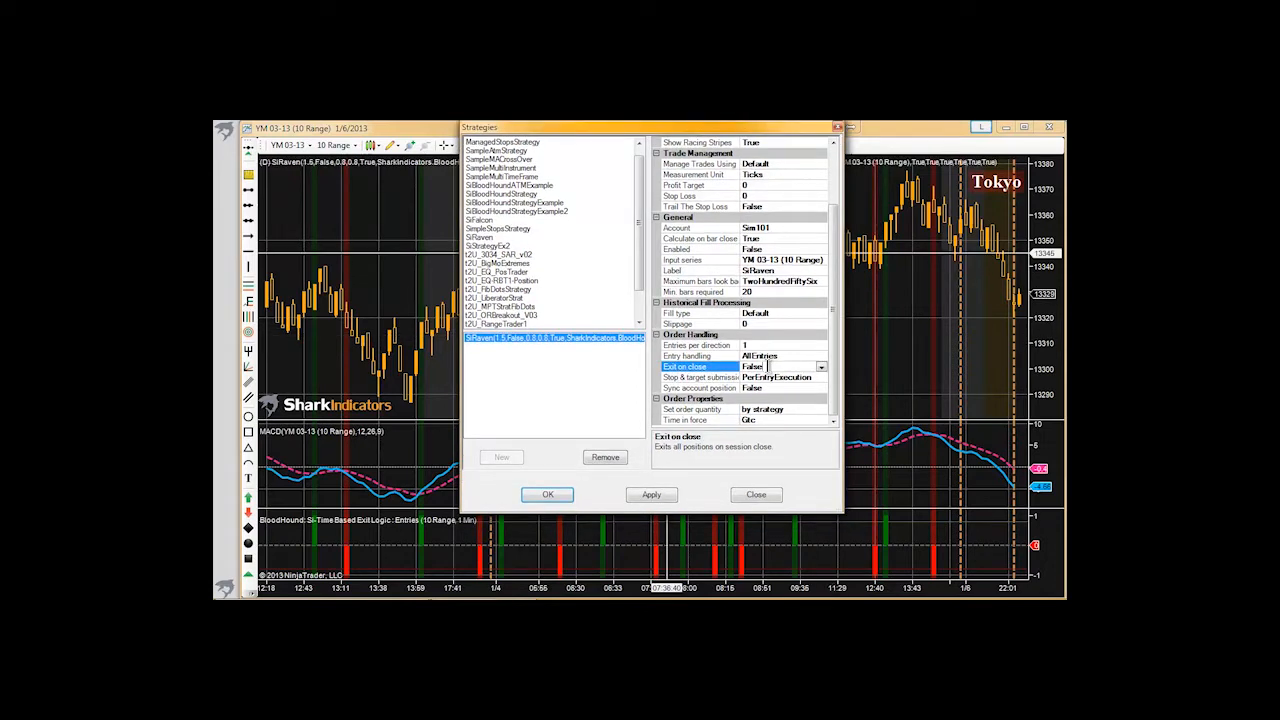
click(762, 249)
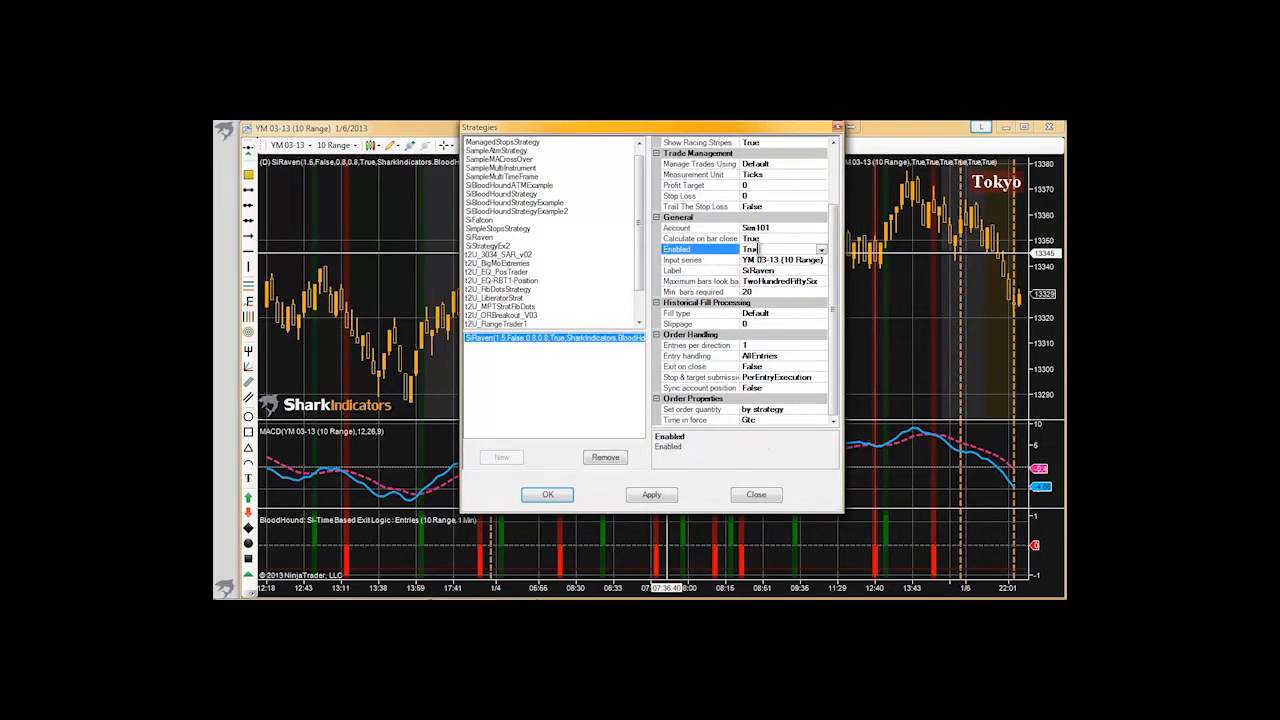
click(550, 498)
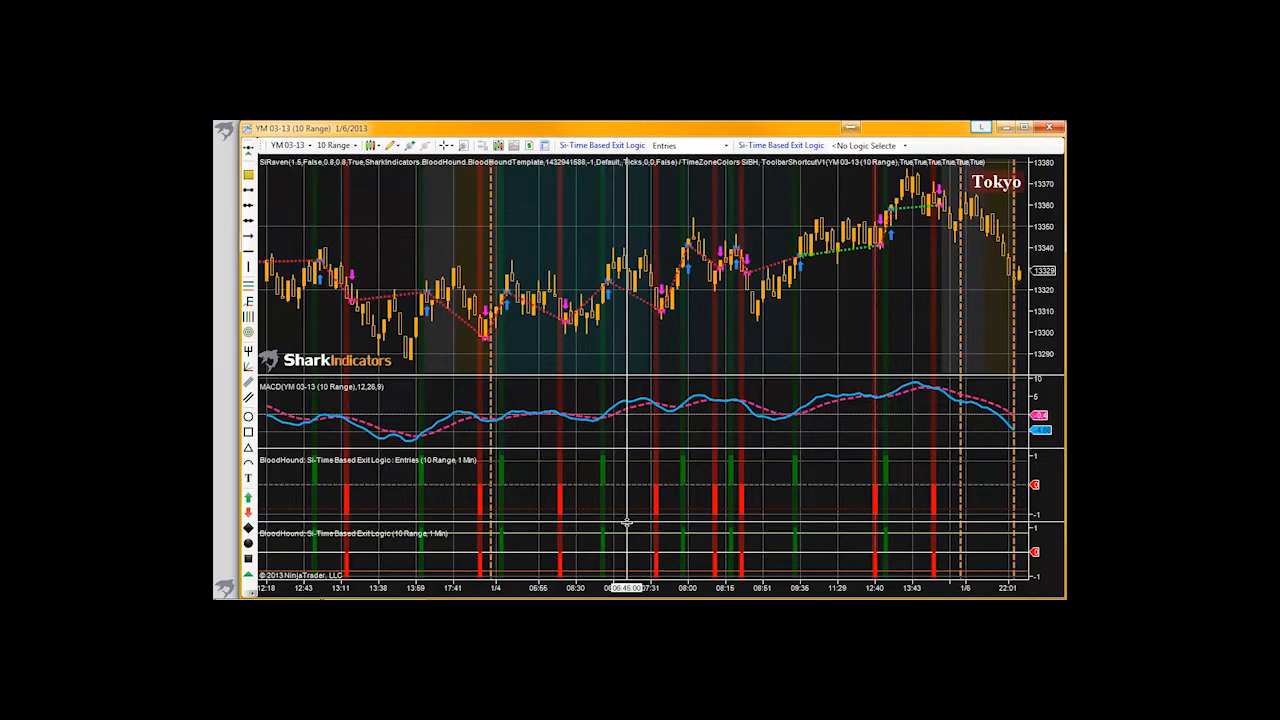
Shrink the two BloodHound panels to enlarge the MACD panel, and check the strategy's earlier trades around 1/3/2013
drag(626, 522, 626, 557)
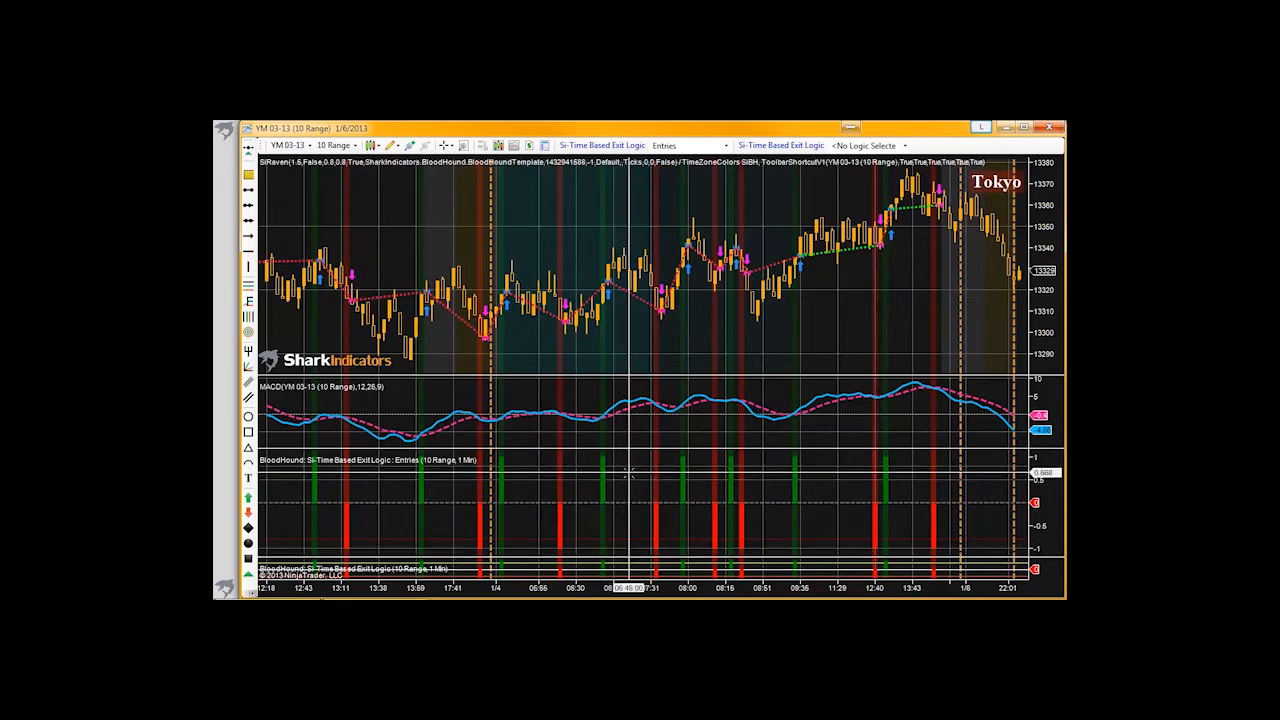
drag(627, 450, 627, 509)
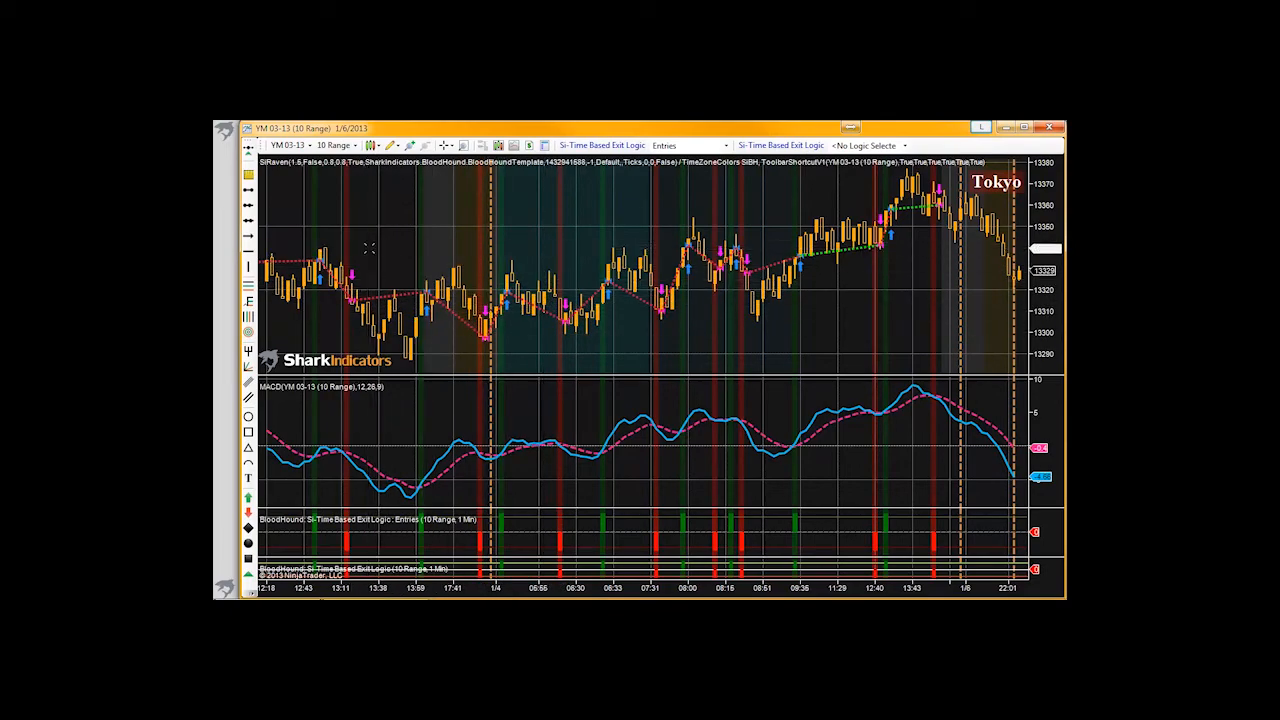
drag(369, 248, 855, 273)
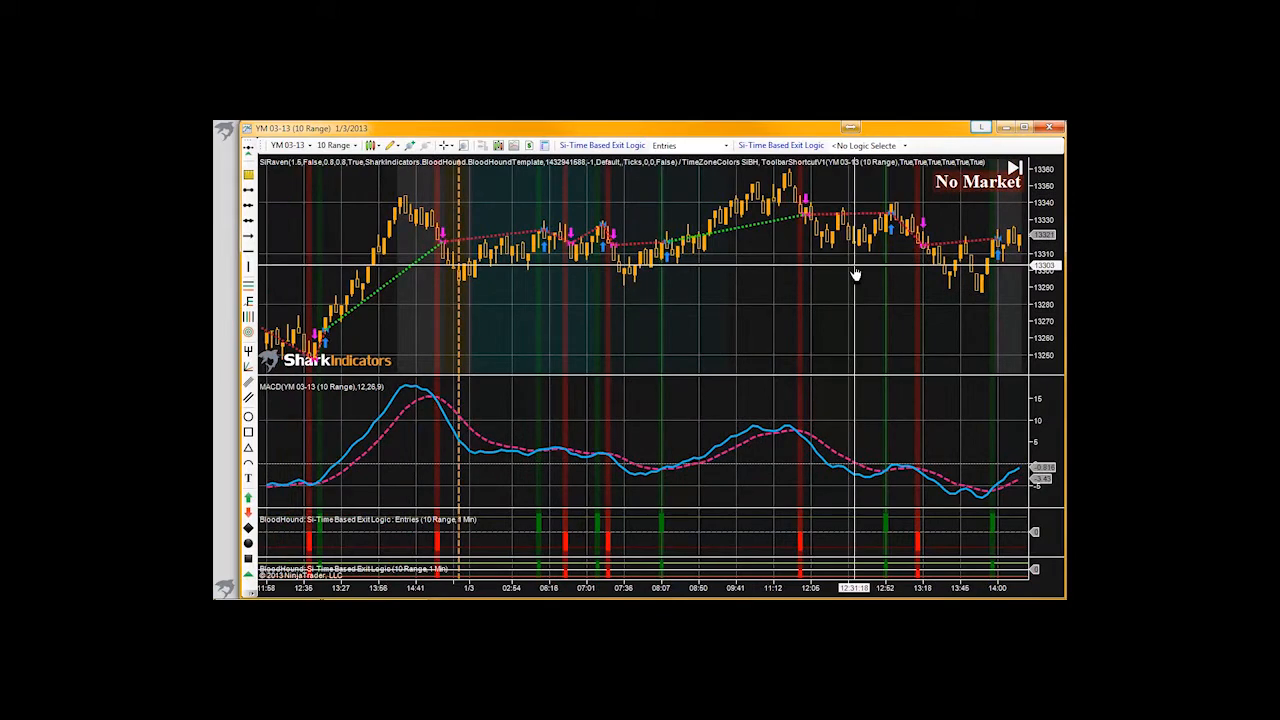
click(1013, 169)
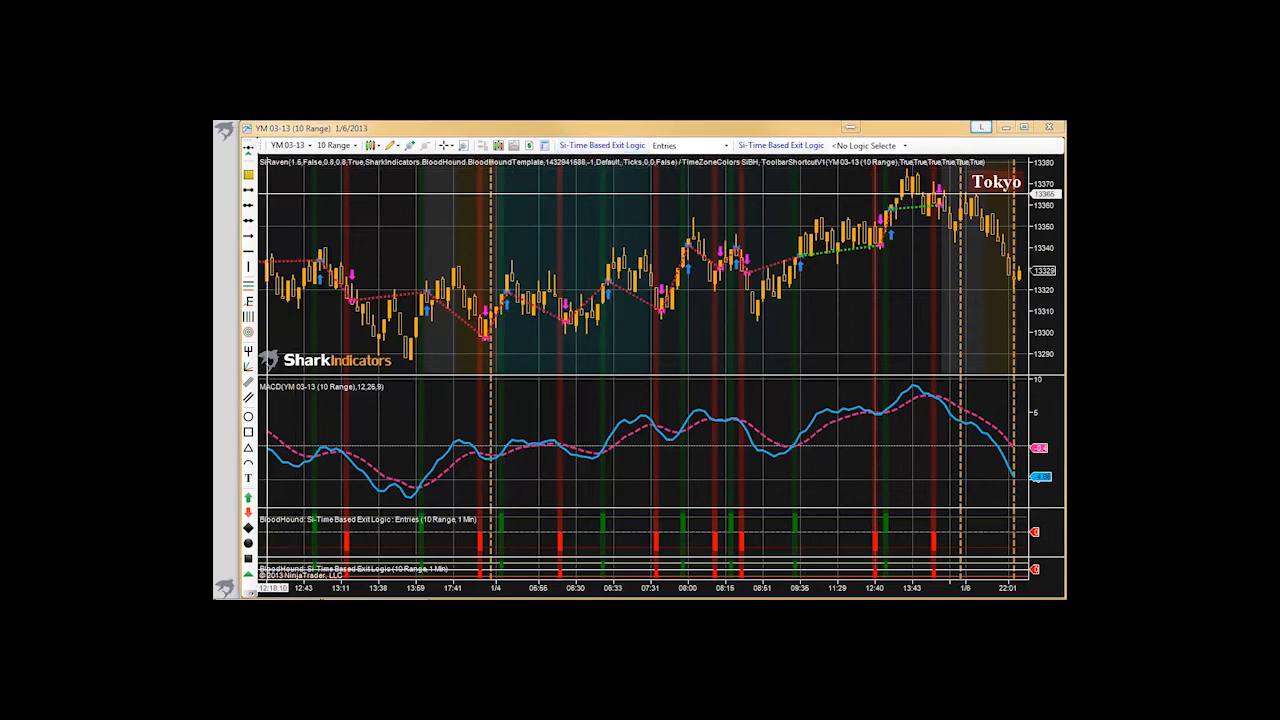
Show the Entries logic of the Si-Time Based Exit Logic template, with its window made taller and narrower beside the chart
drag(0, 83, 465, 130)
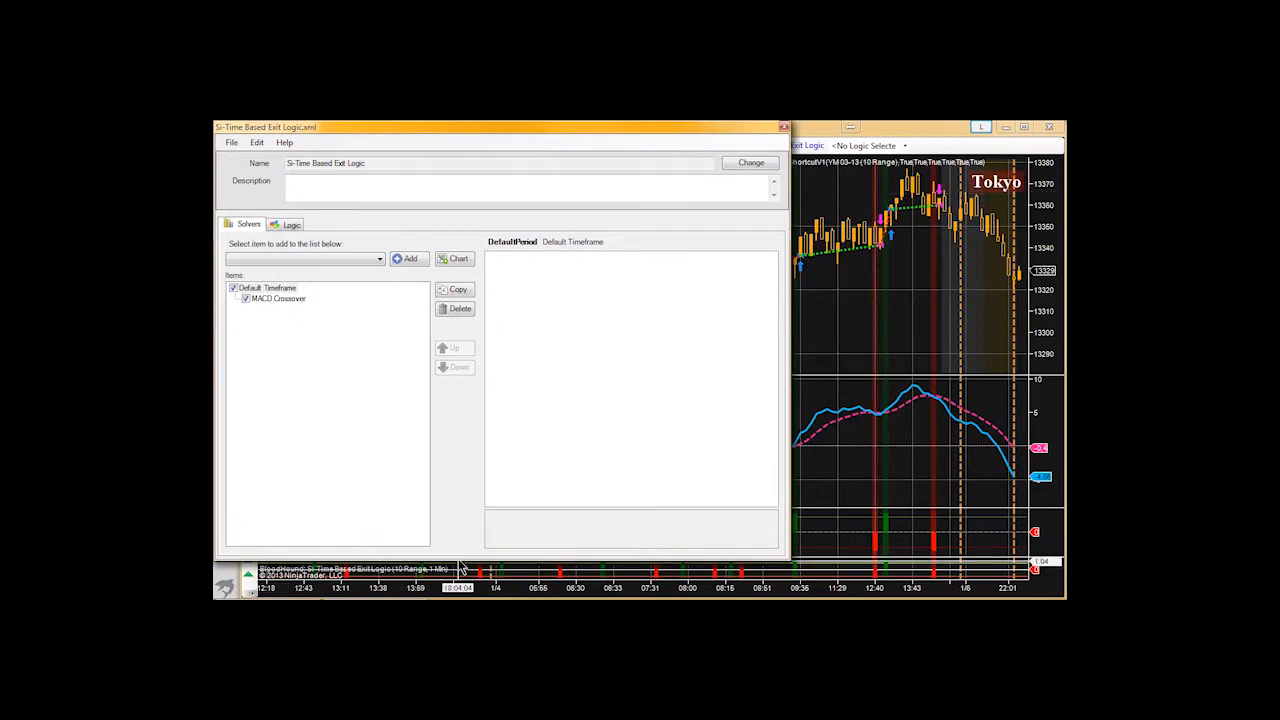
drag(457, 557, 457, 598)
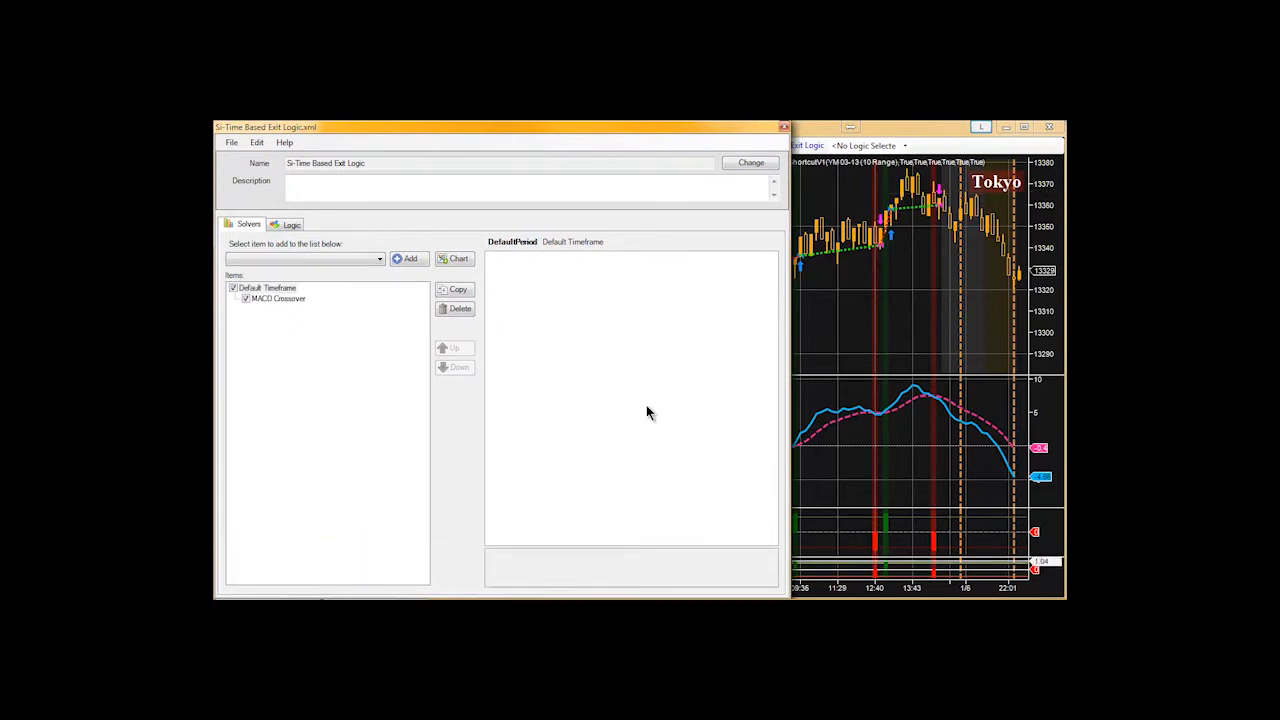
click(288, 225)
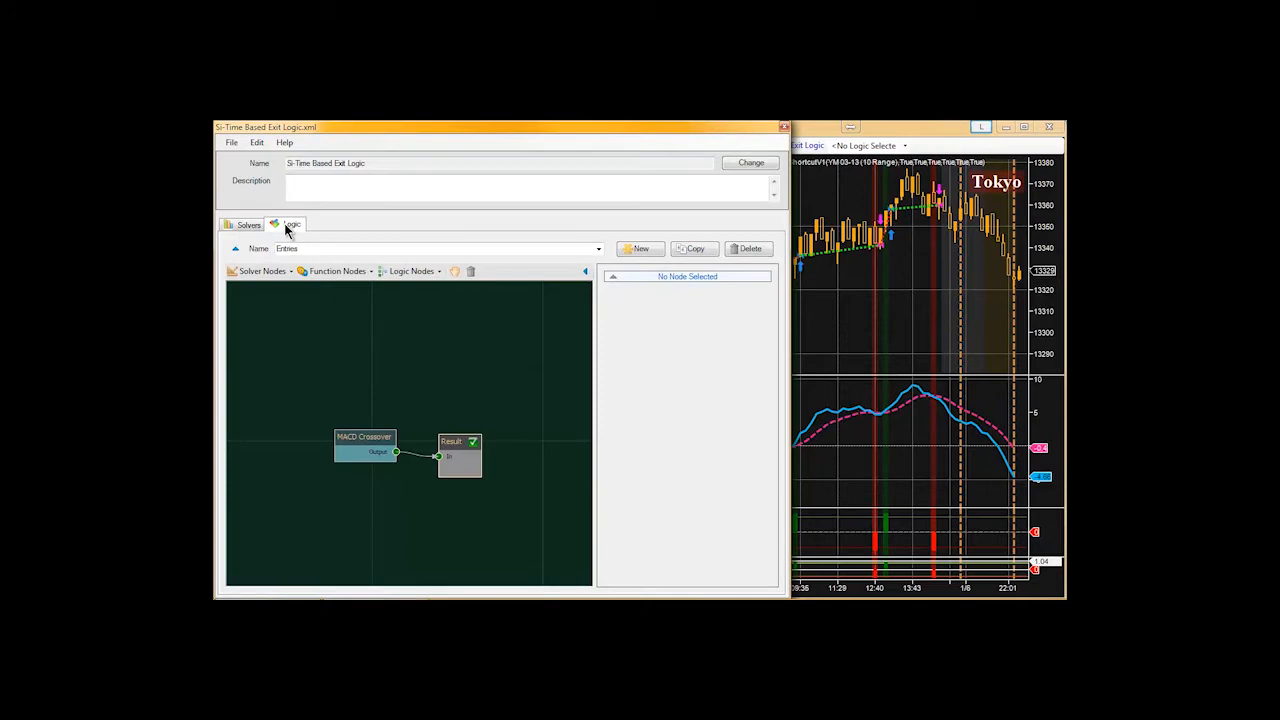
double_click(287, 248)
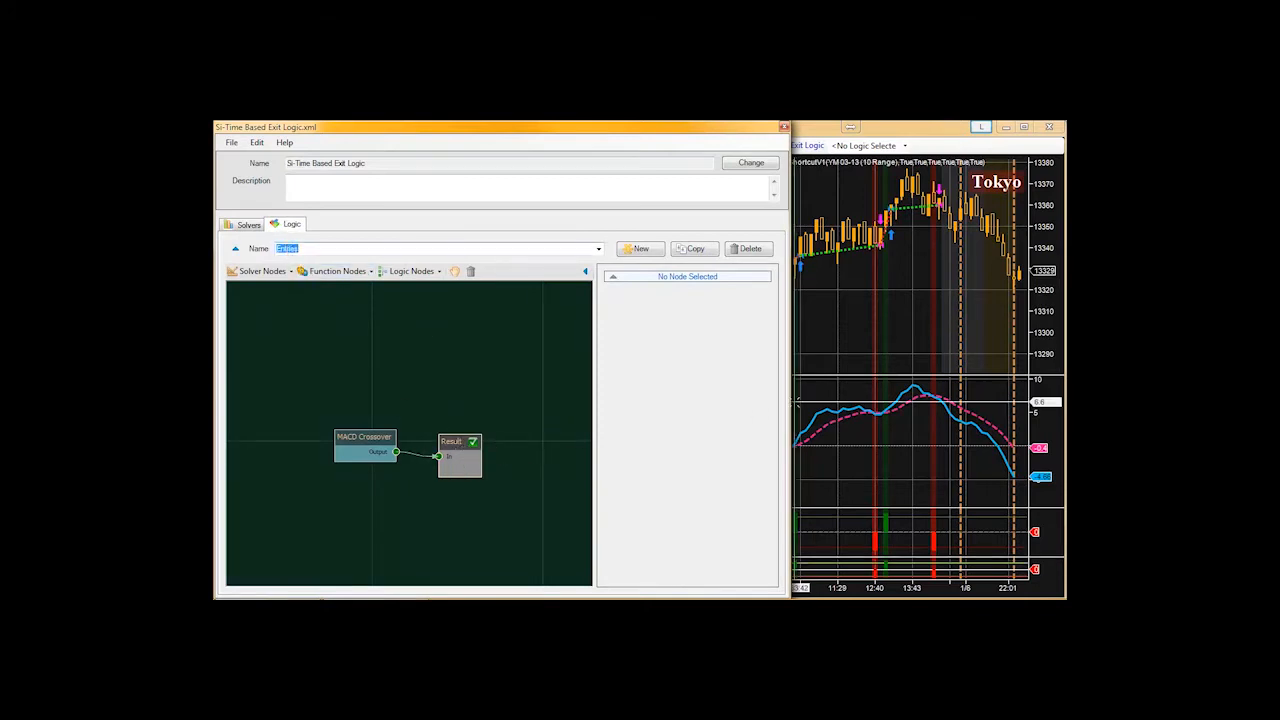
drag(790, 402, 672, 402)
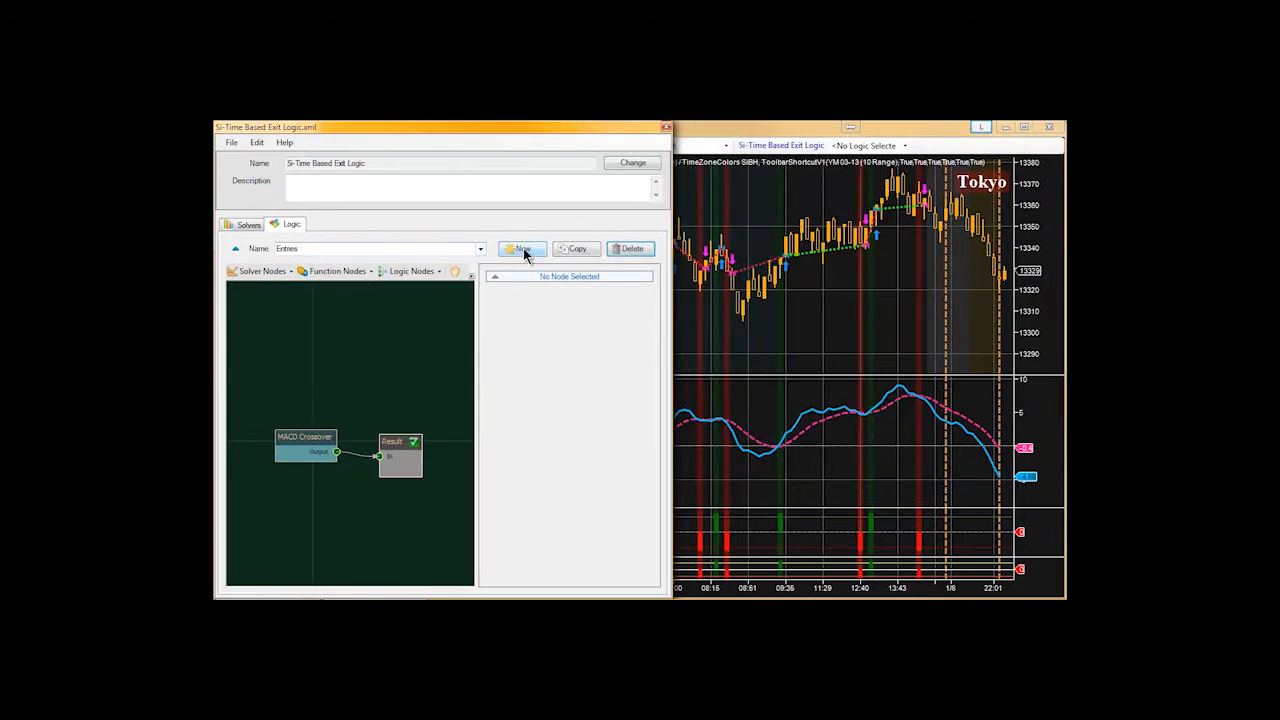
Create a new logic in the template and name it Exits on Market Close
click(523, 248)
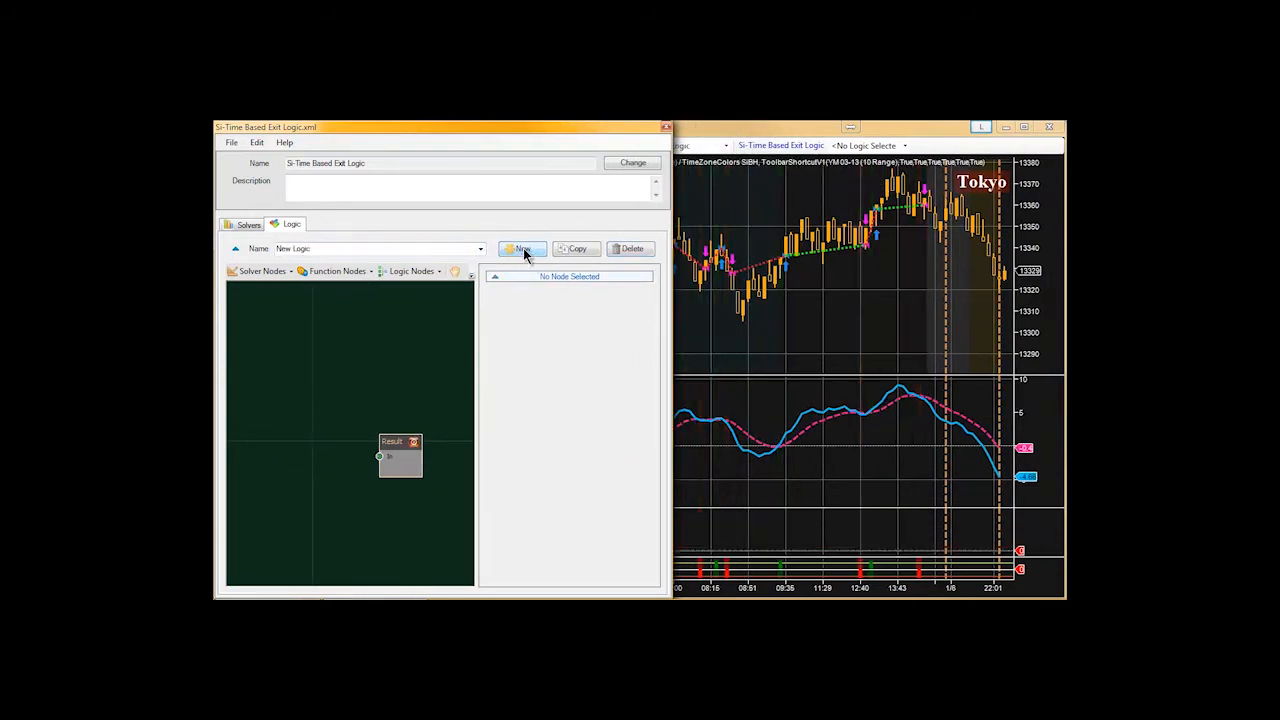
click(315, 248)
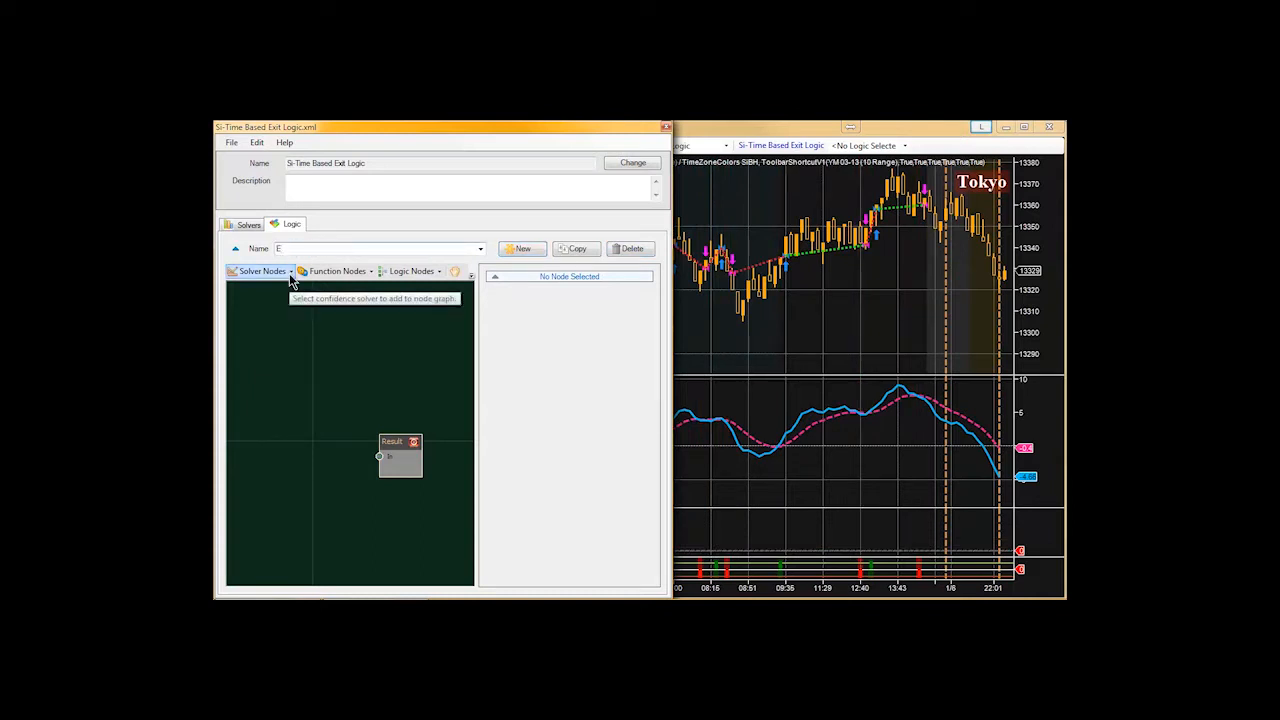
text(Exits on Mar)
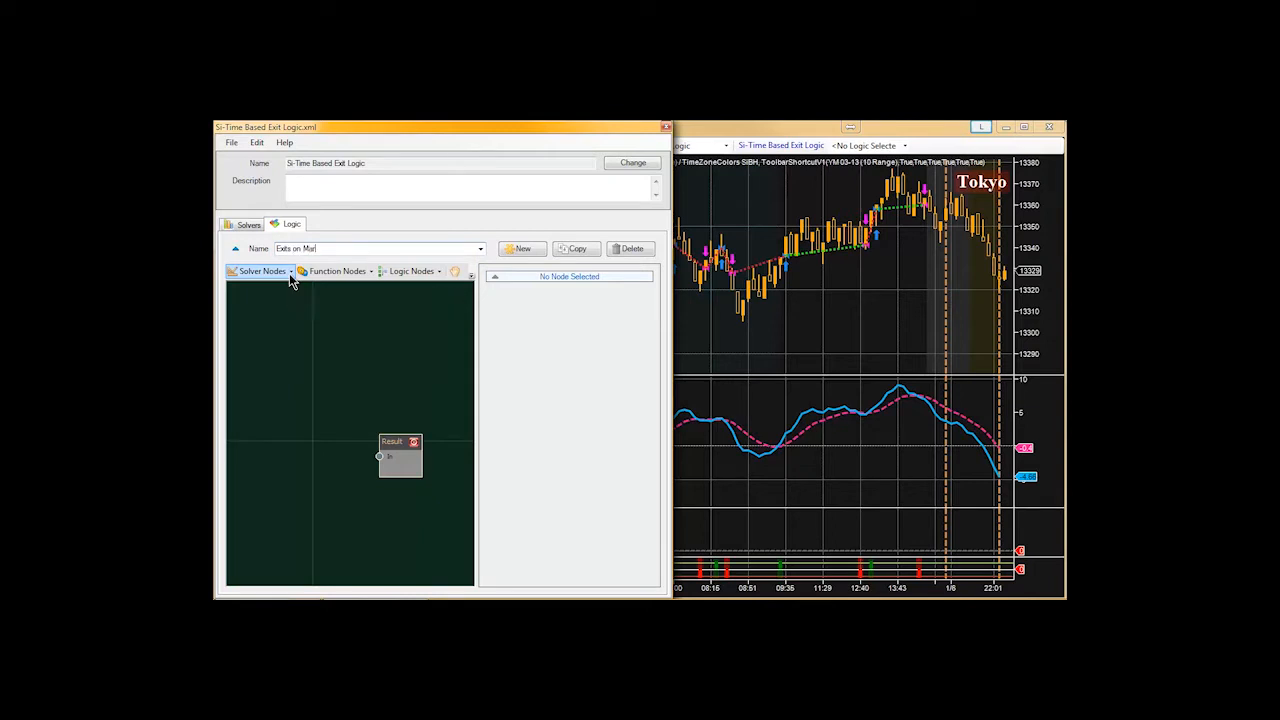
text(ket Close)
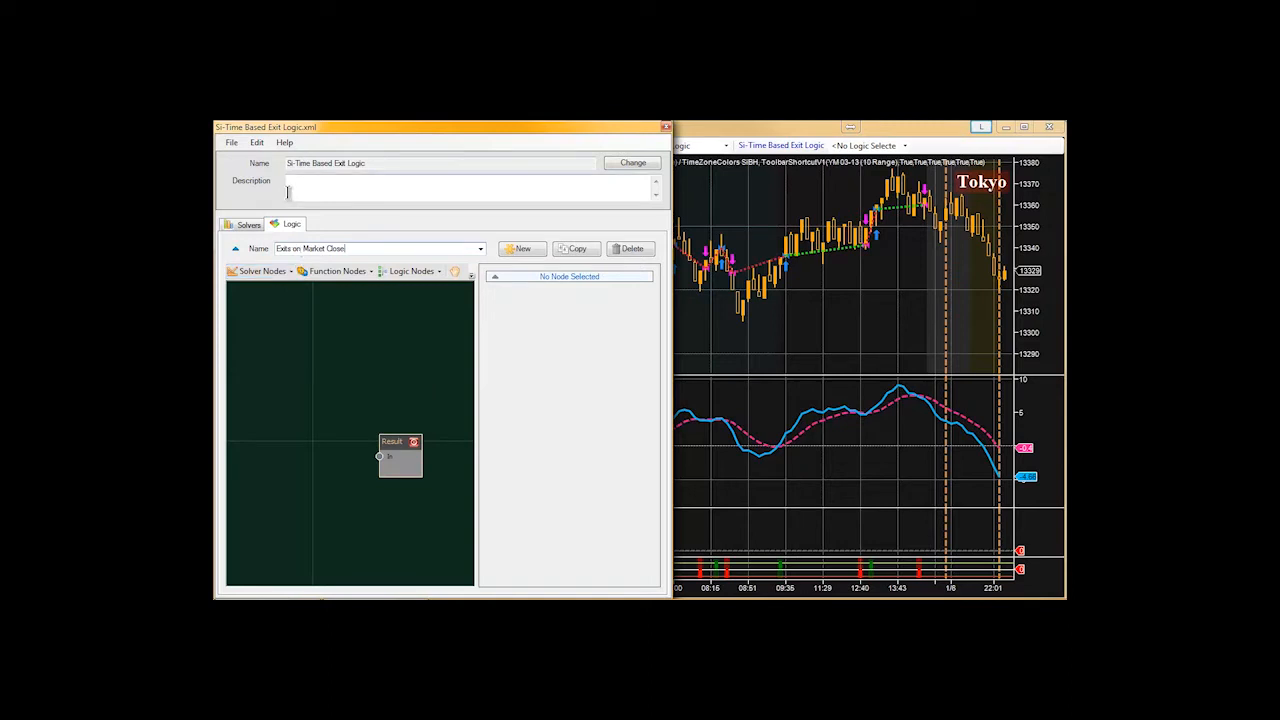
Check the installed BloodHound version in the program's version information
click(285, 144)
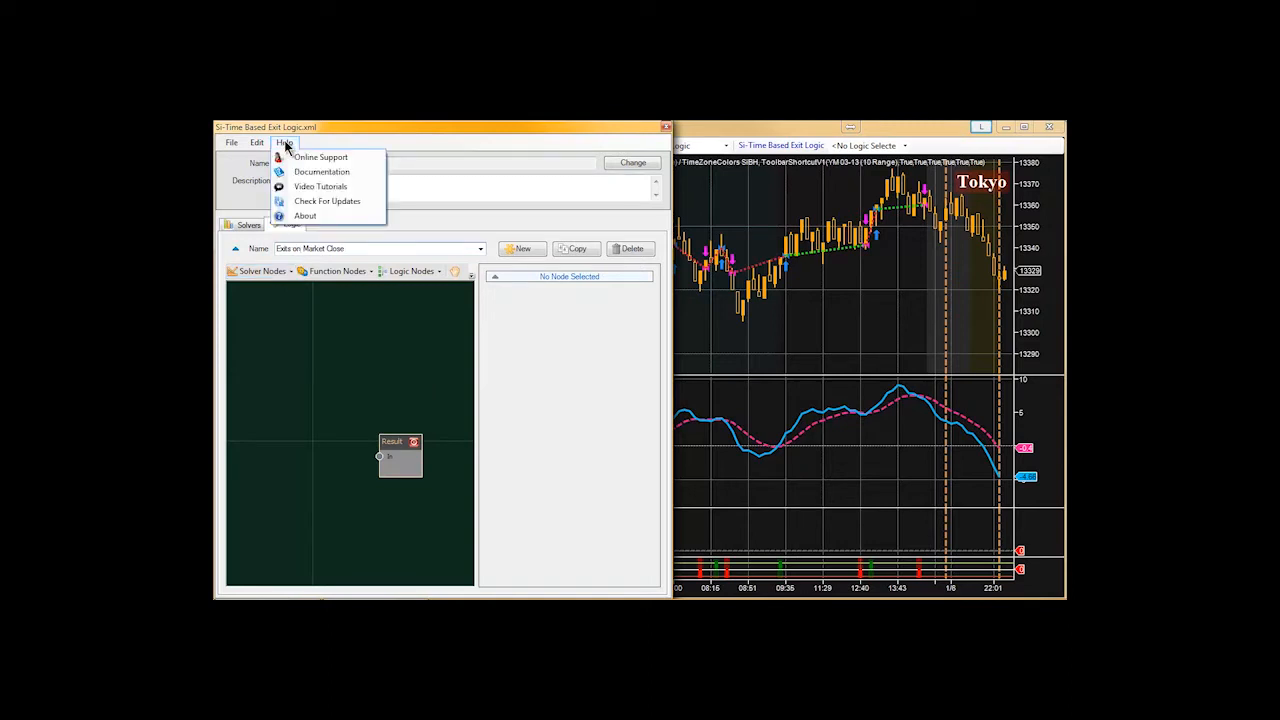
click(308, 218)
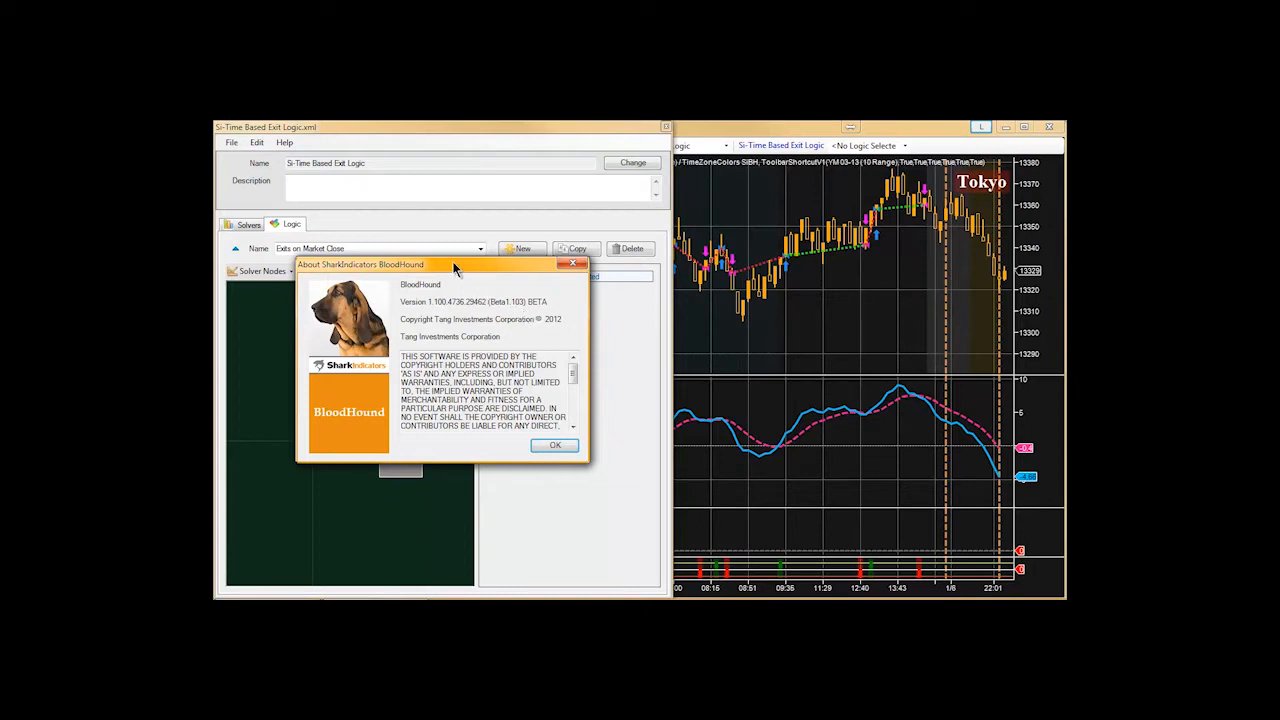
drag(439, 261, 488, 191)
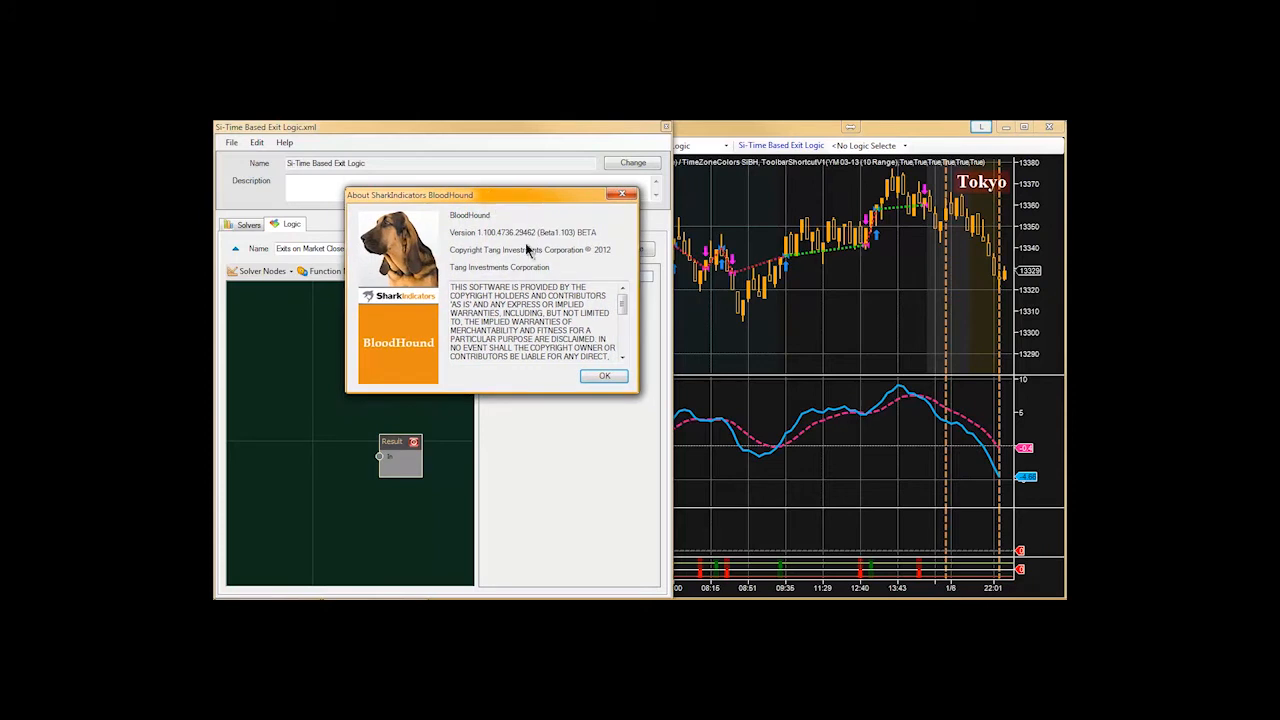
Add a Time Session Solver node to the Exits on Market Close logic and connect its output to the Result node
click(603, 376)
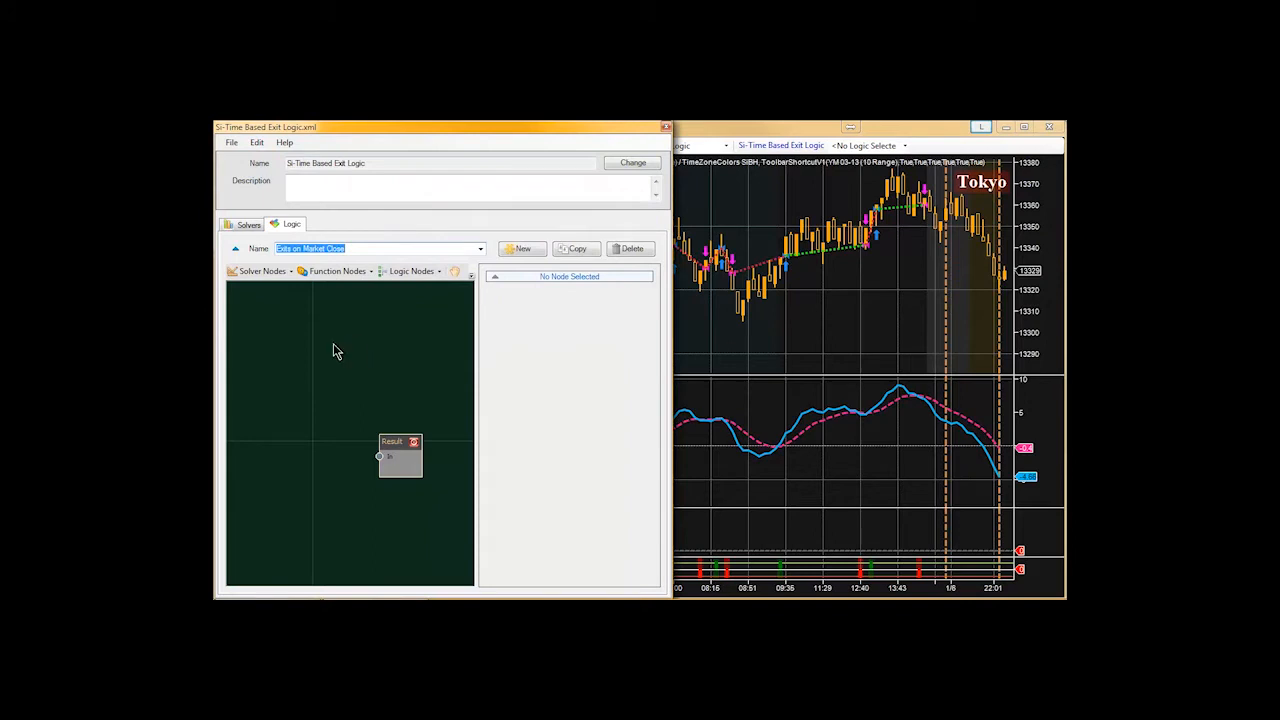
click(268, 271)
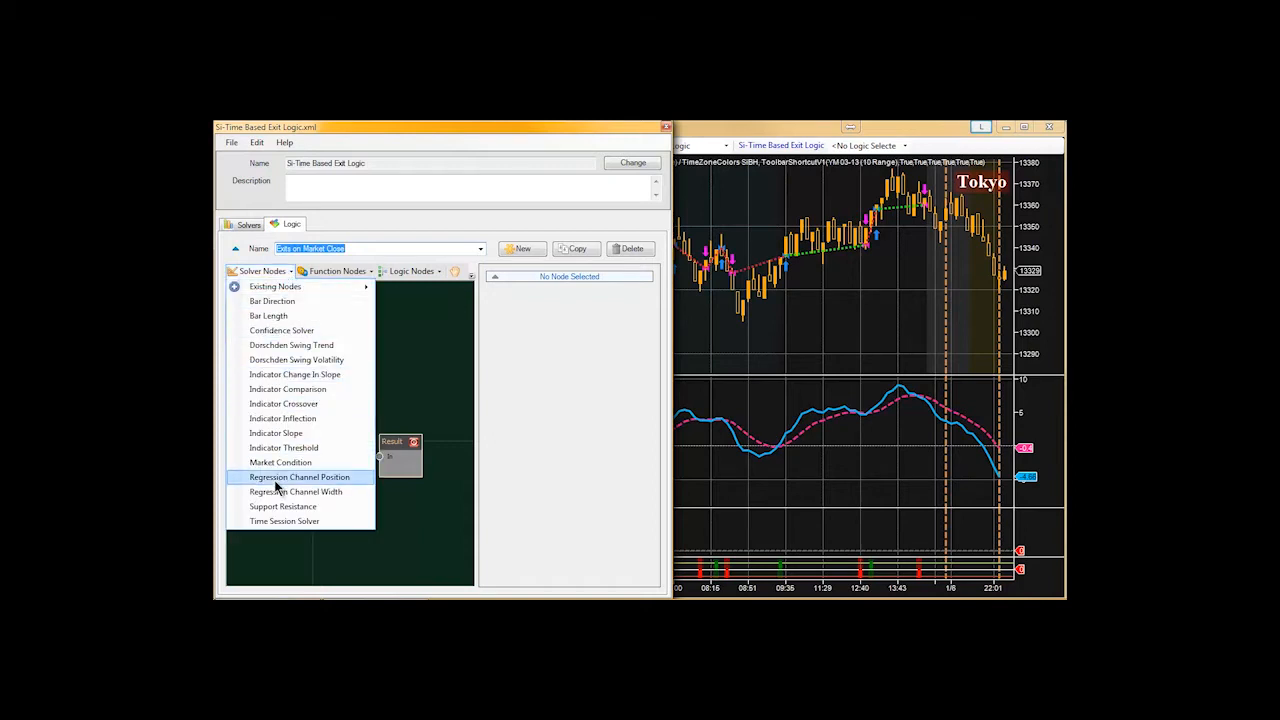
click(271, 520)
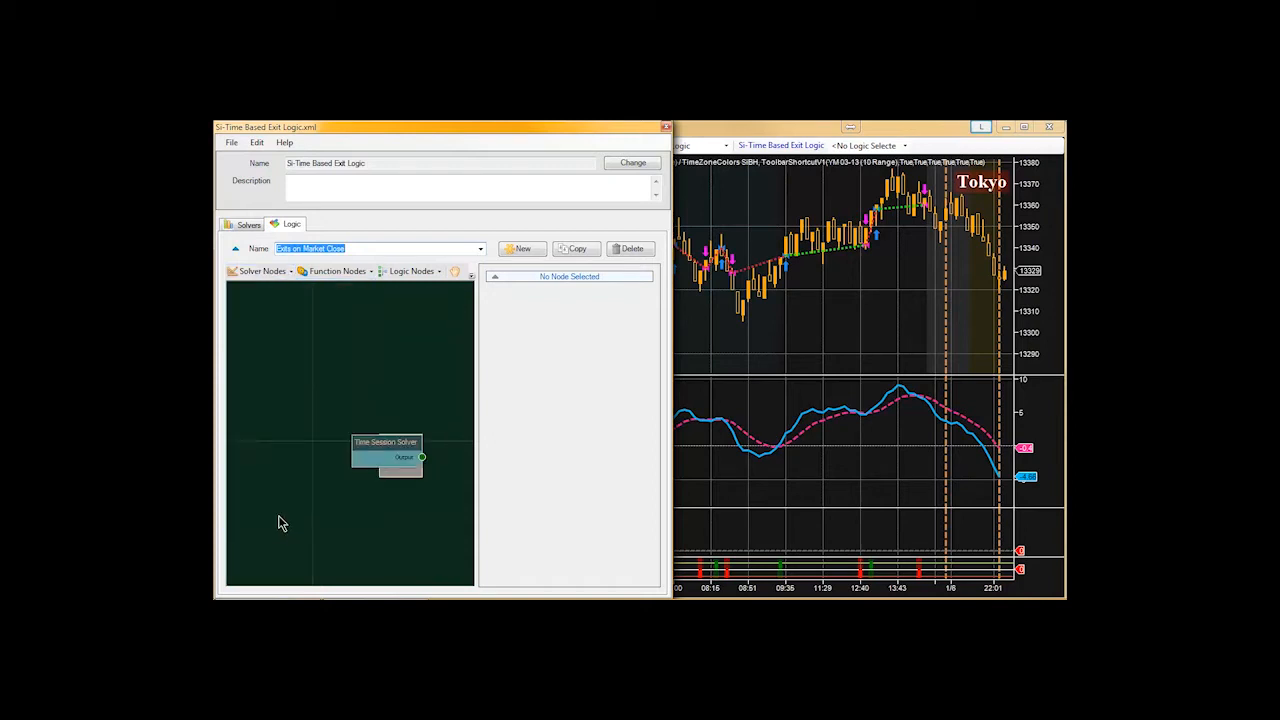
drag(369, 441, 281, 441)
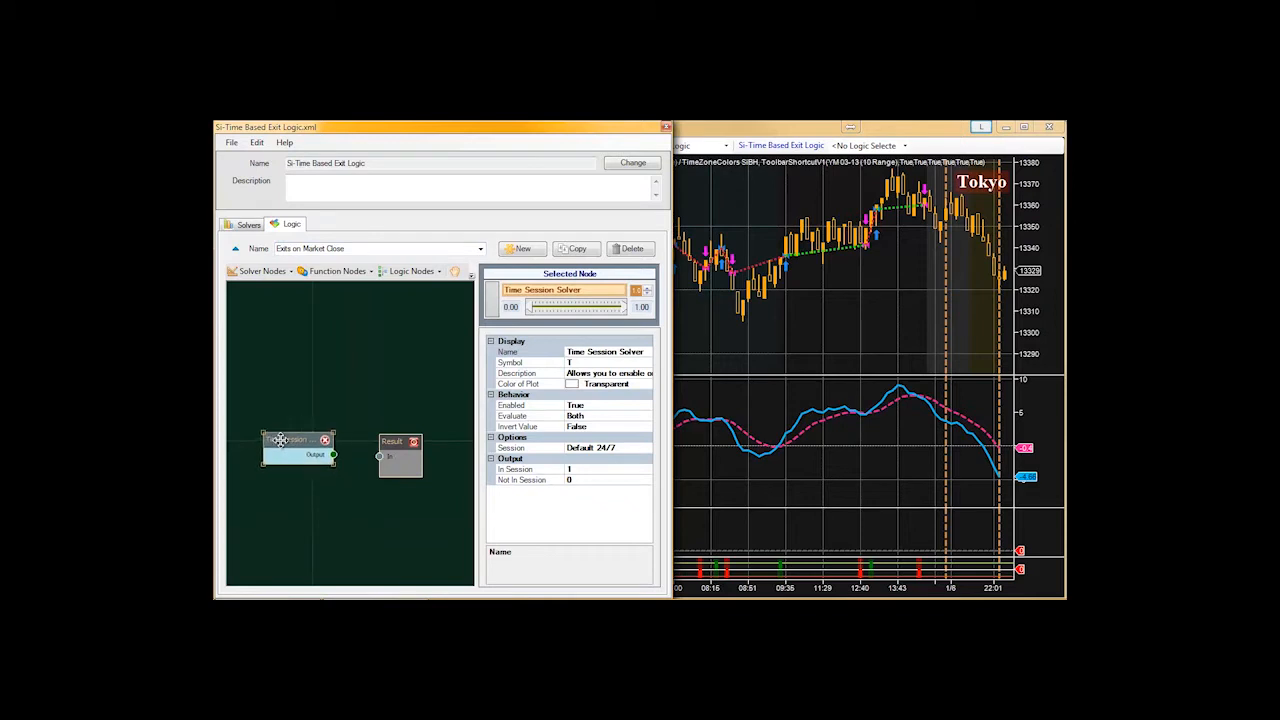
drag(336, 457, 383, 465)
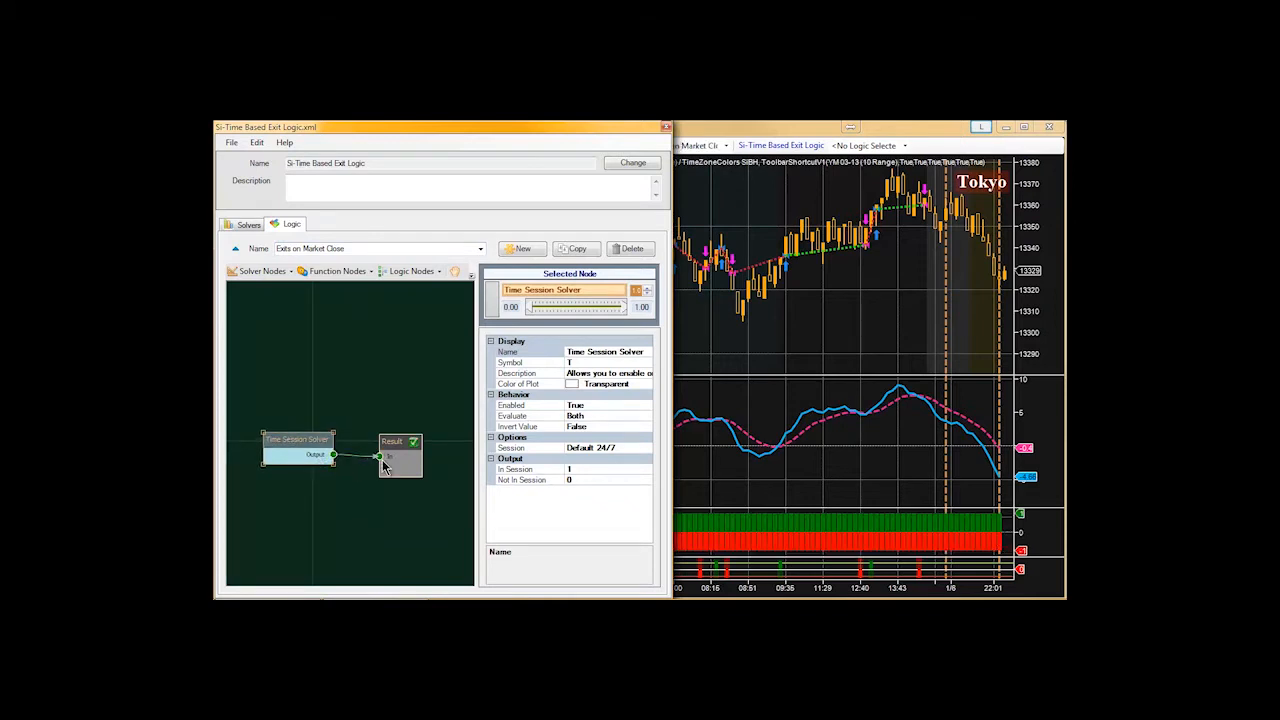
Open the solver's session settings and select the CME US Index Futures RTH session template
click(603, 452)
click(647, 450)
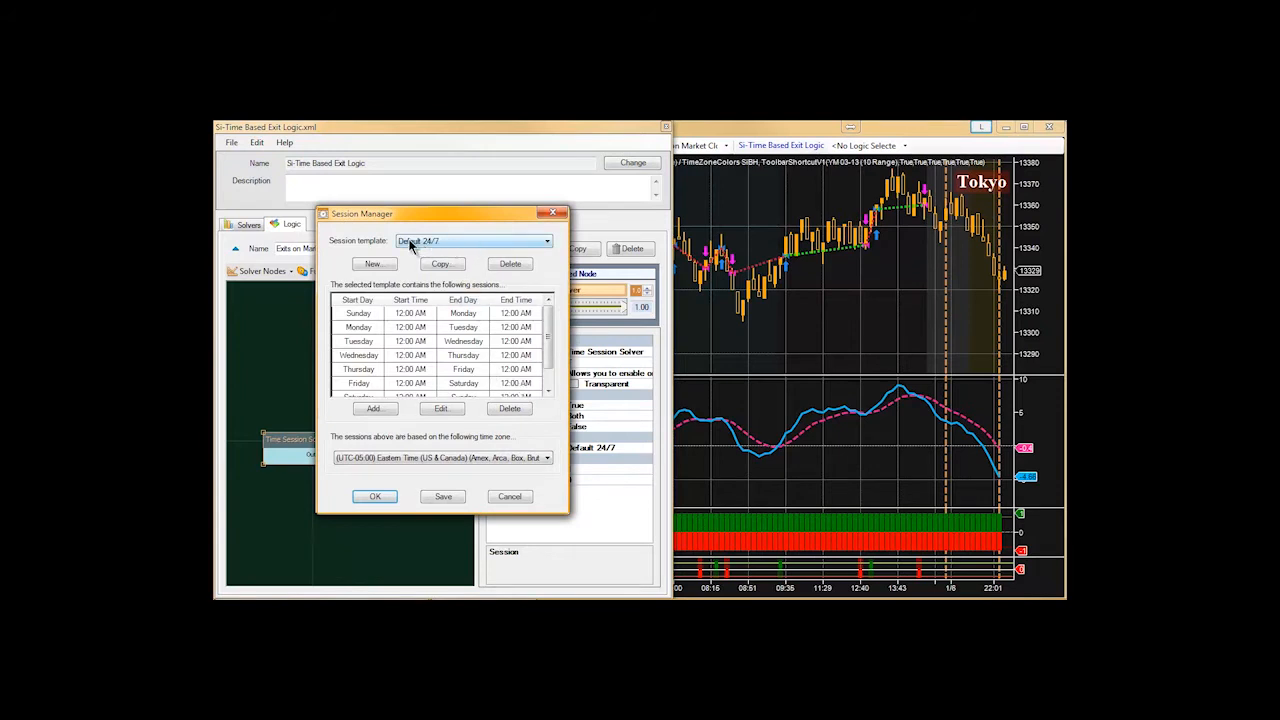
click(547, 241)
drag(547, 352, 552, 309)
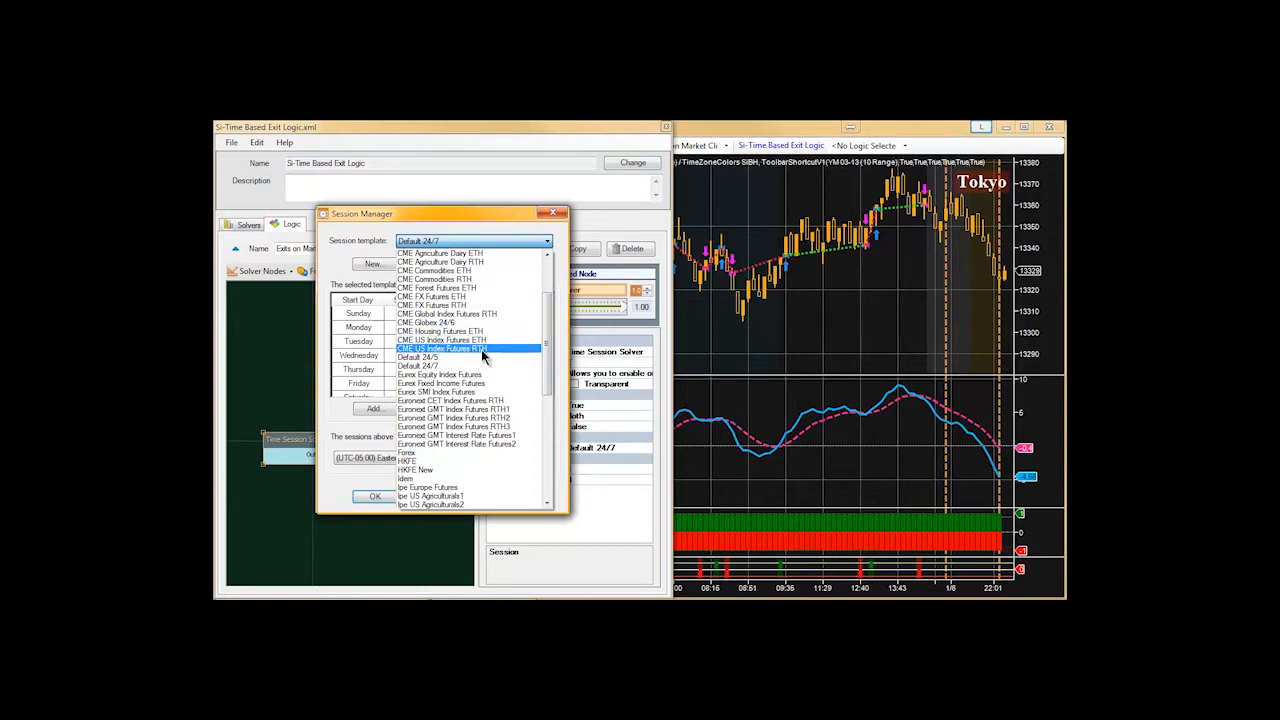
click(454, 349)
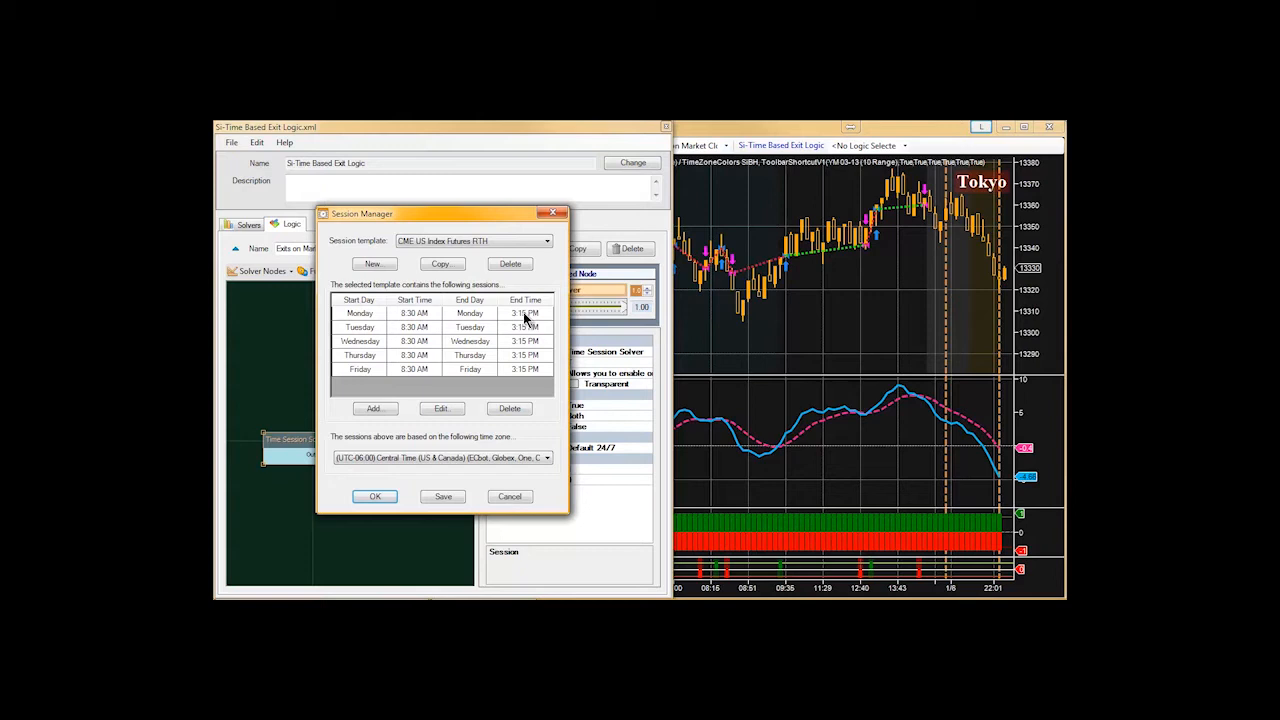
Copy the session template under the name CME US Indx Futures modified RTH
click(440, 264)
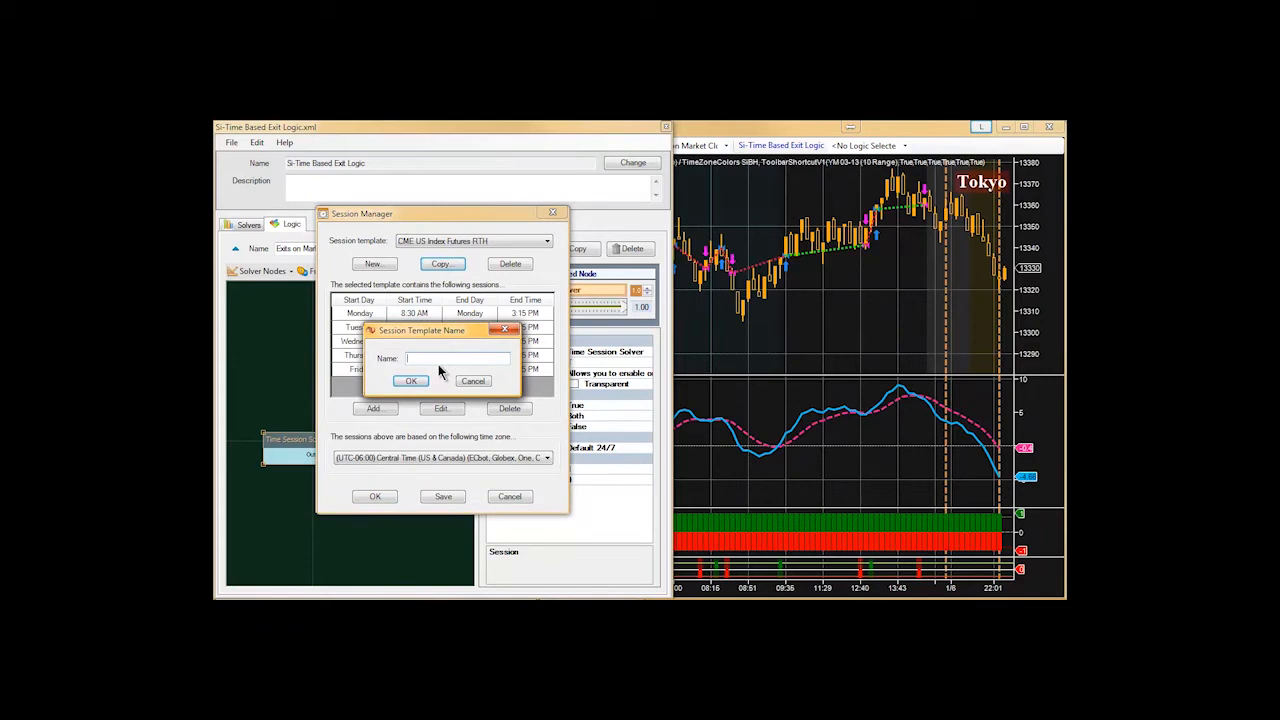
text(CME)
text(modified)
text( RTH)
click(410, 381)
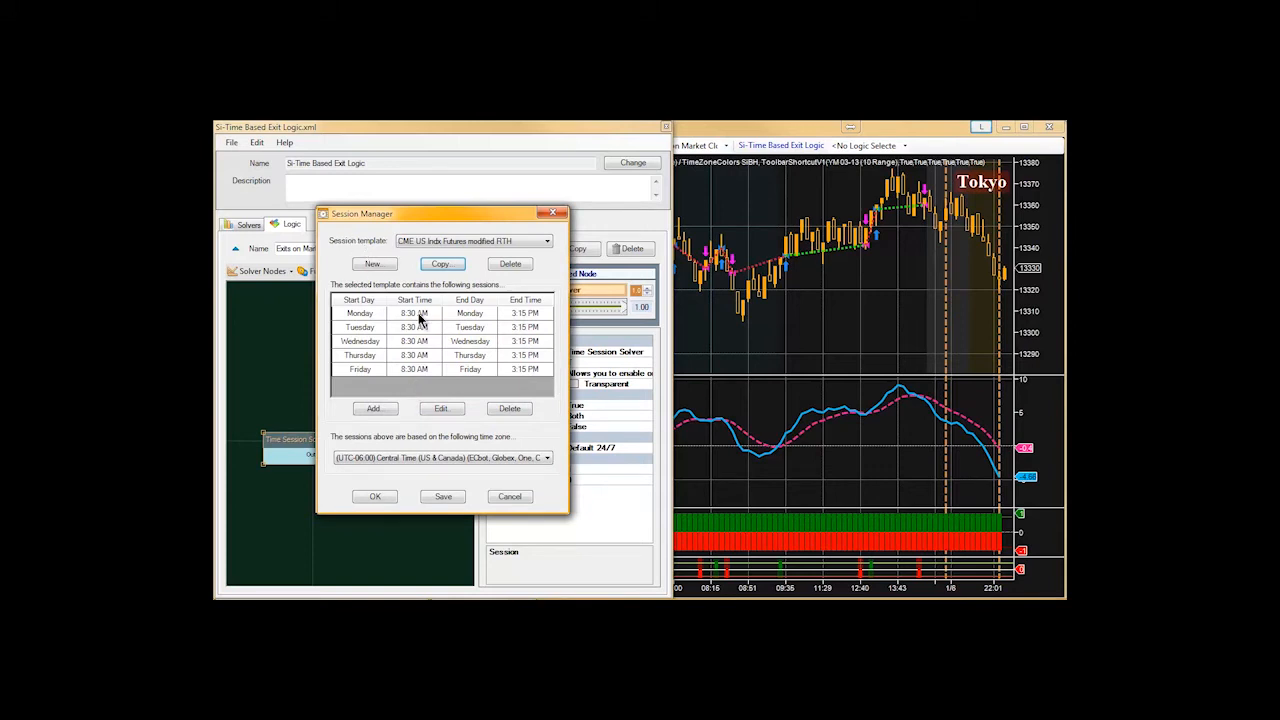
Set the end time of all five weekday sessions to 2:45 PM and apply the modified template to the Time Session Solver
click(527, 314)
click(441, 408)
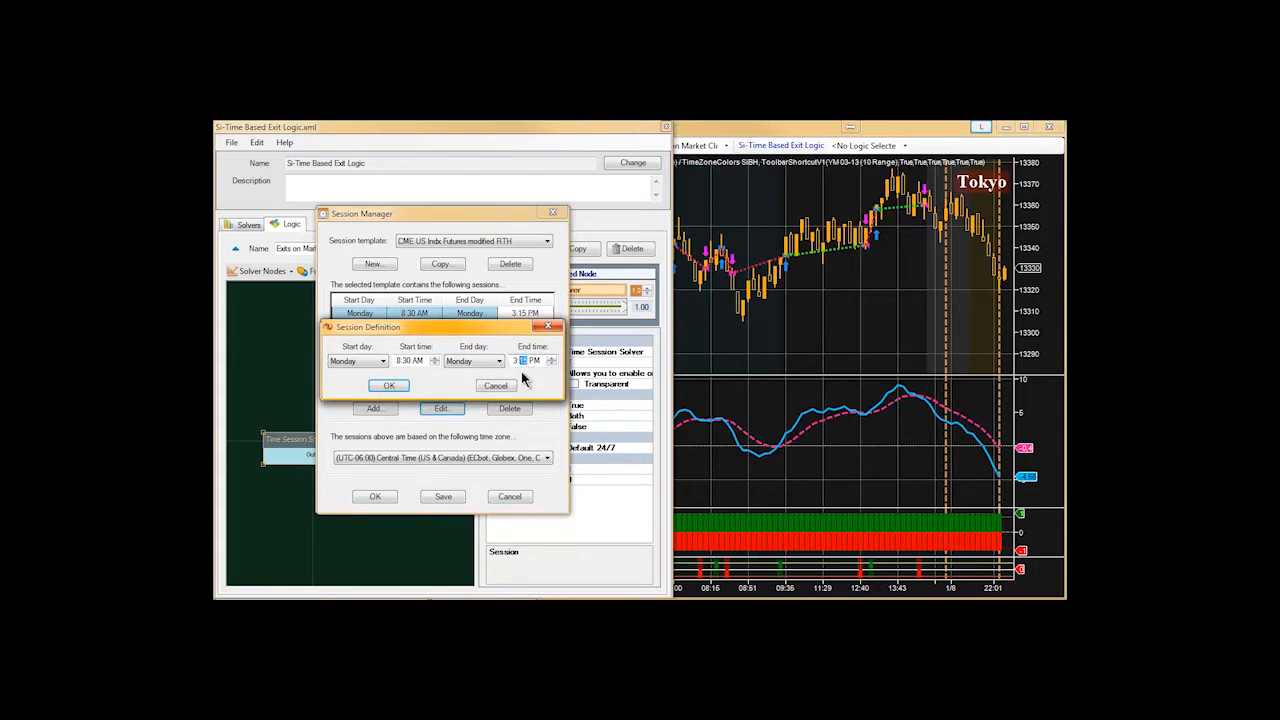
click(513, 361)
text(2)
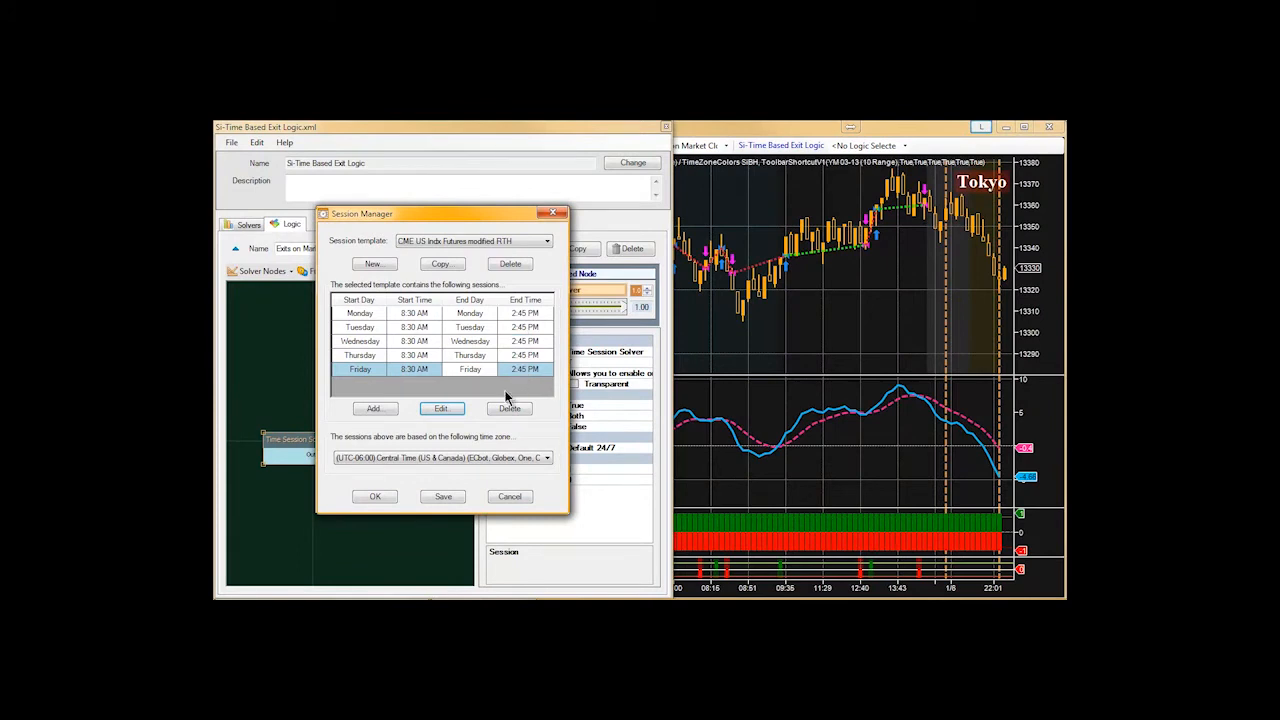
click(376, 496)
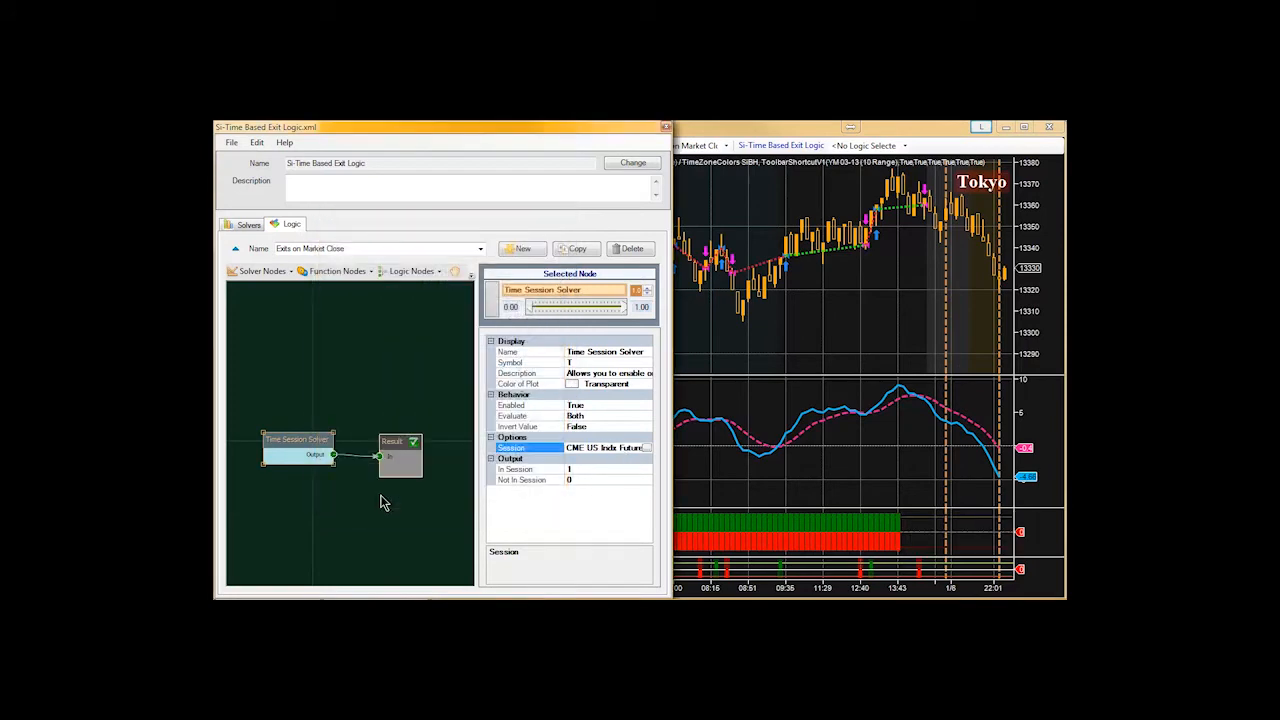
Check the session signal on the chart, and set the Time Session Solver's output to 0 in session and 1 not in session
click(811, 330)
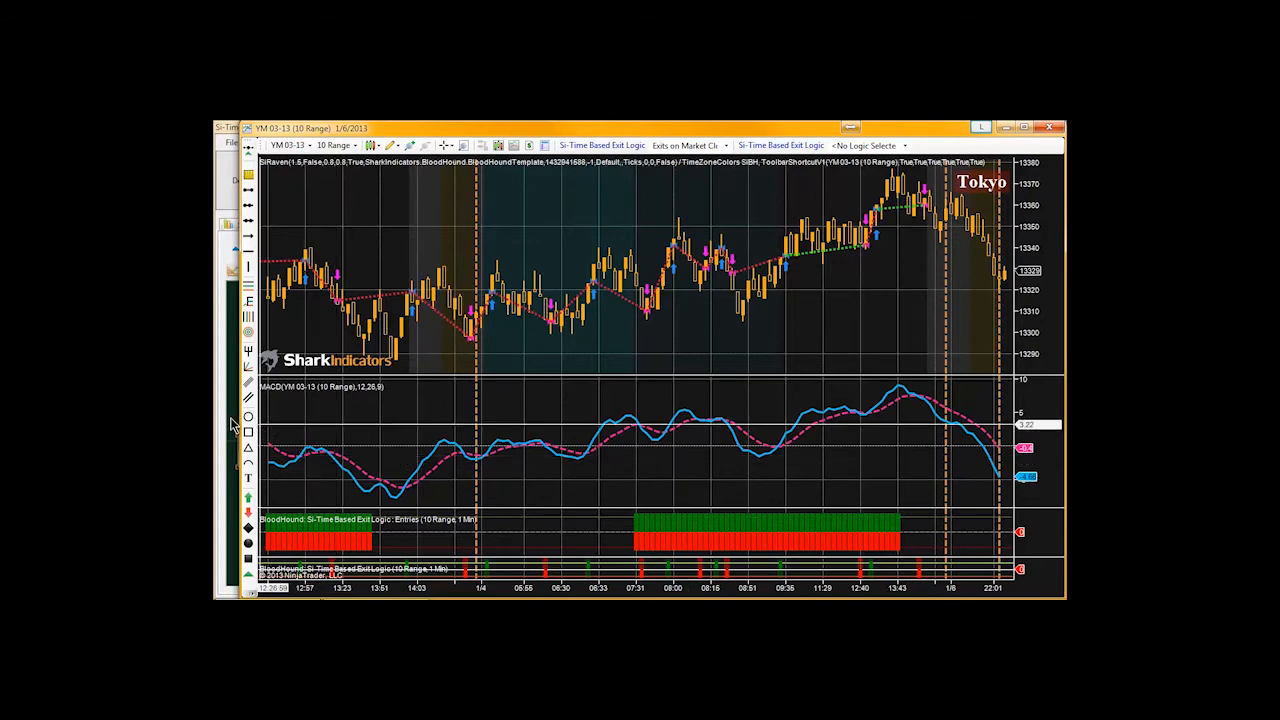
click(228, 420)
click(276, 441)
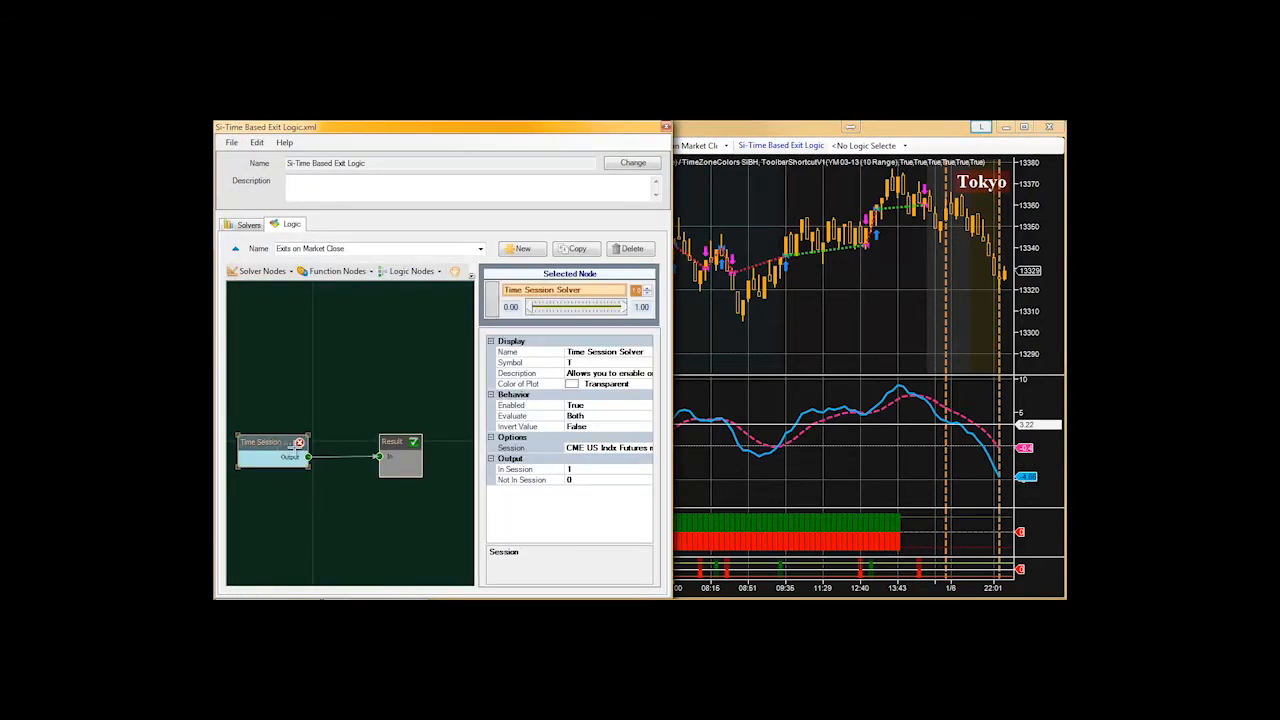
click(519, 483)
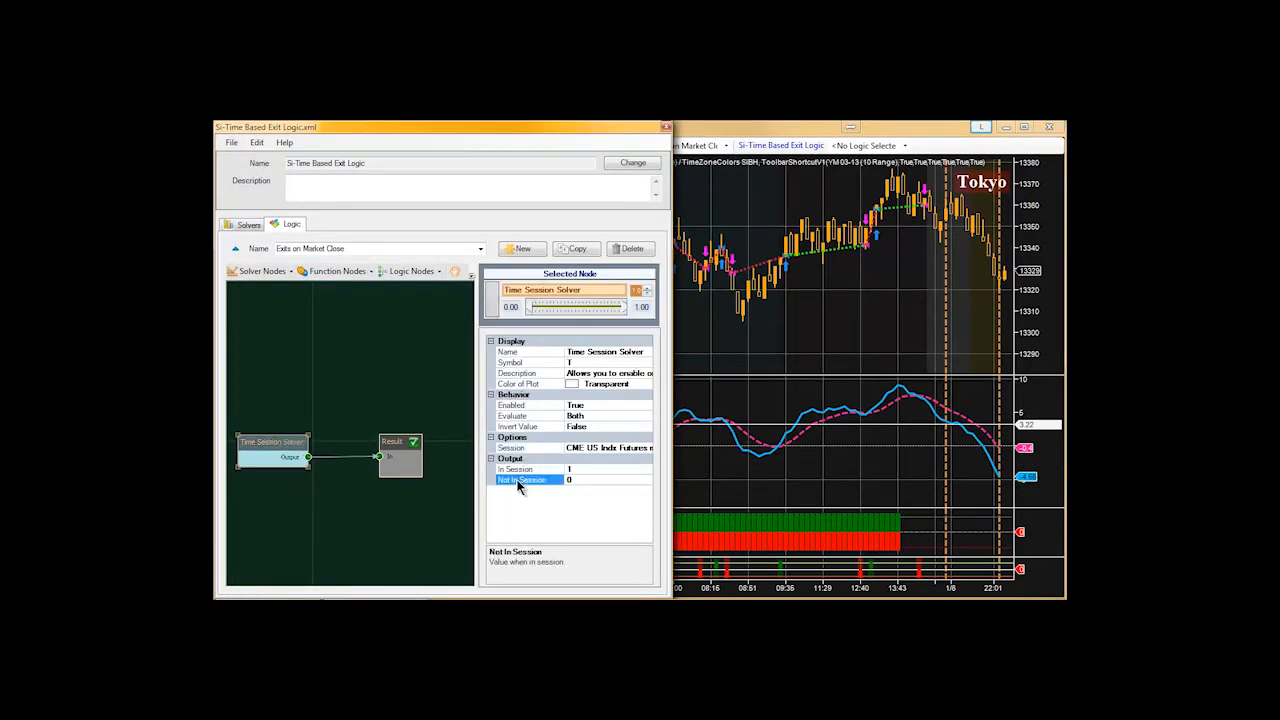
click(570, 469)
text(0)
click(571, 479)
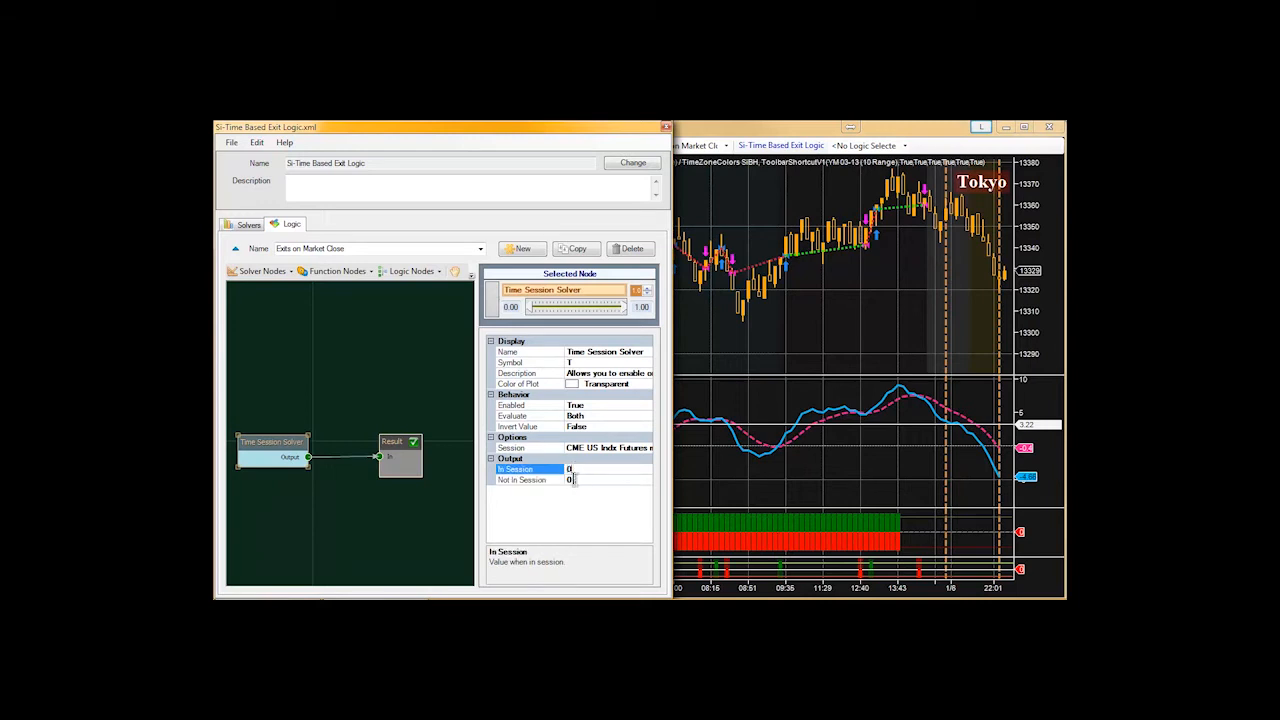
text(1)
click(575, 469)
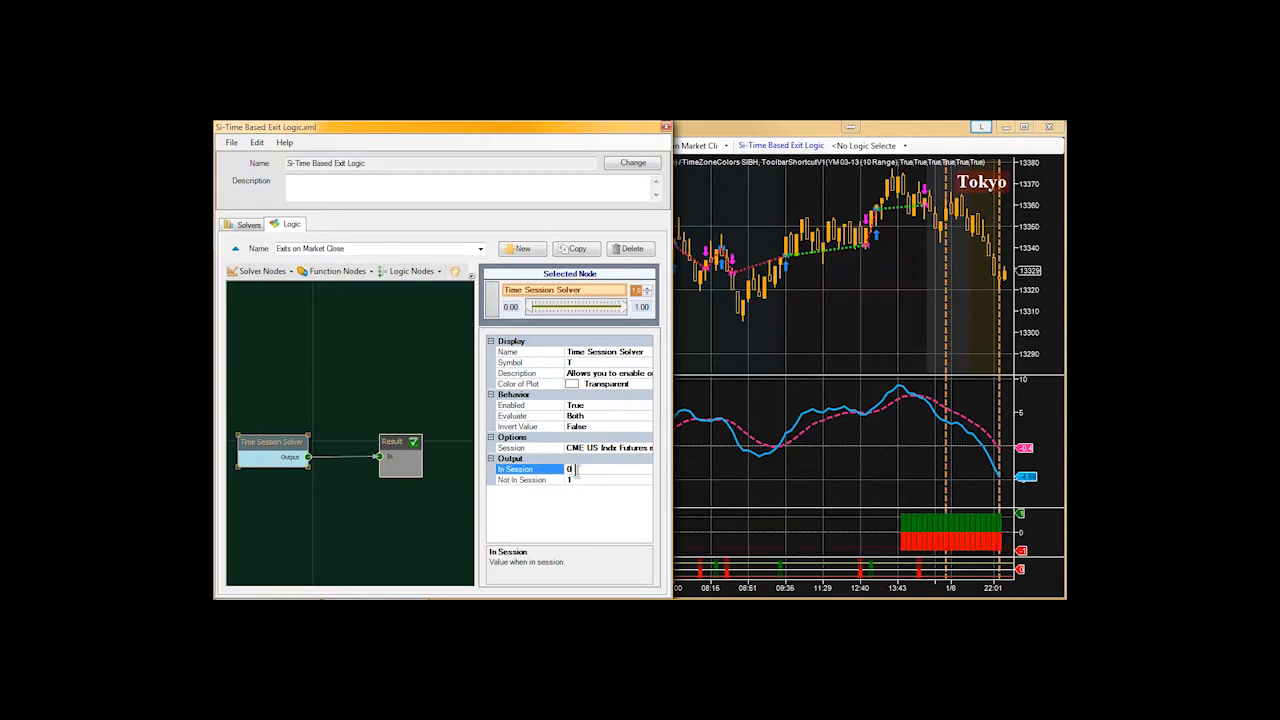
Review the inverted signal on the chart, and set the solver's output back to 1 in session and 0 not in session
click(840, 470)
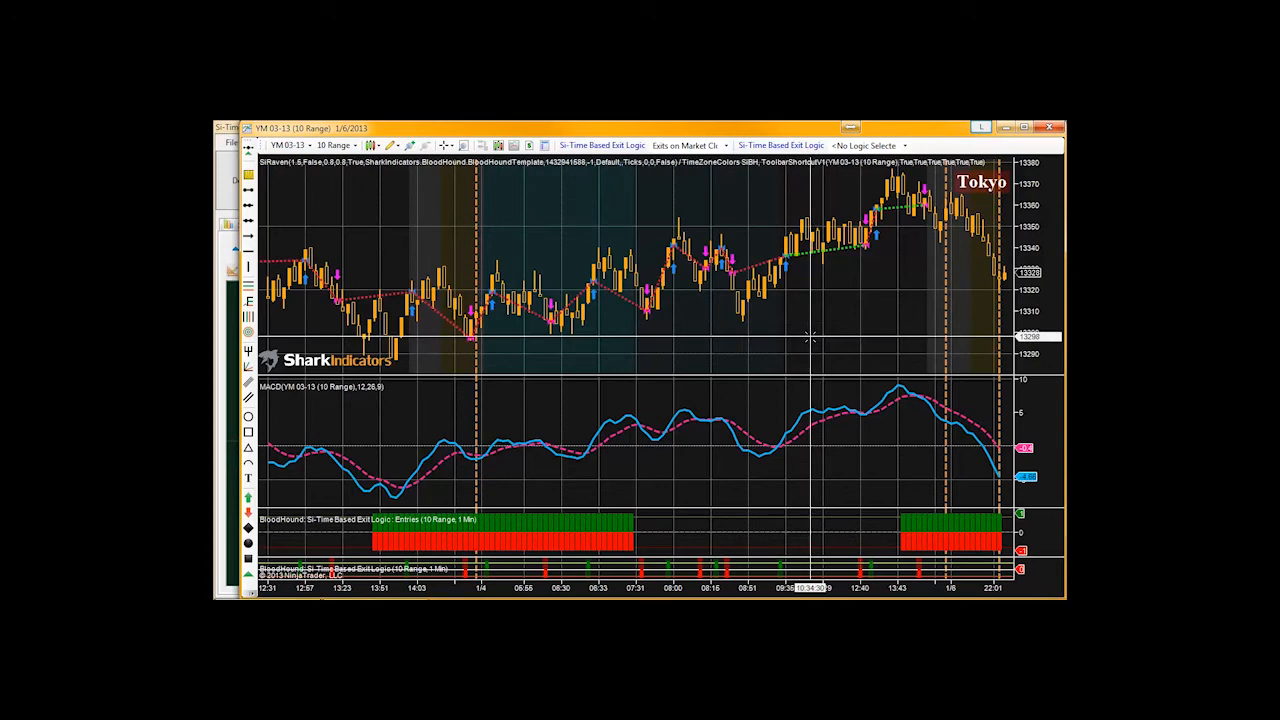
click(233, 407)
click(281, 442)
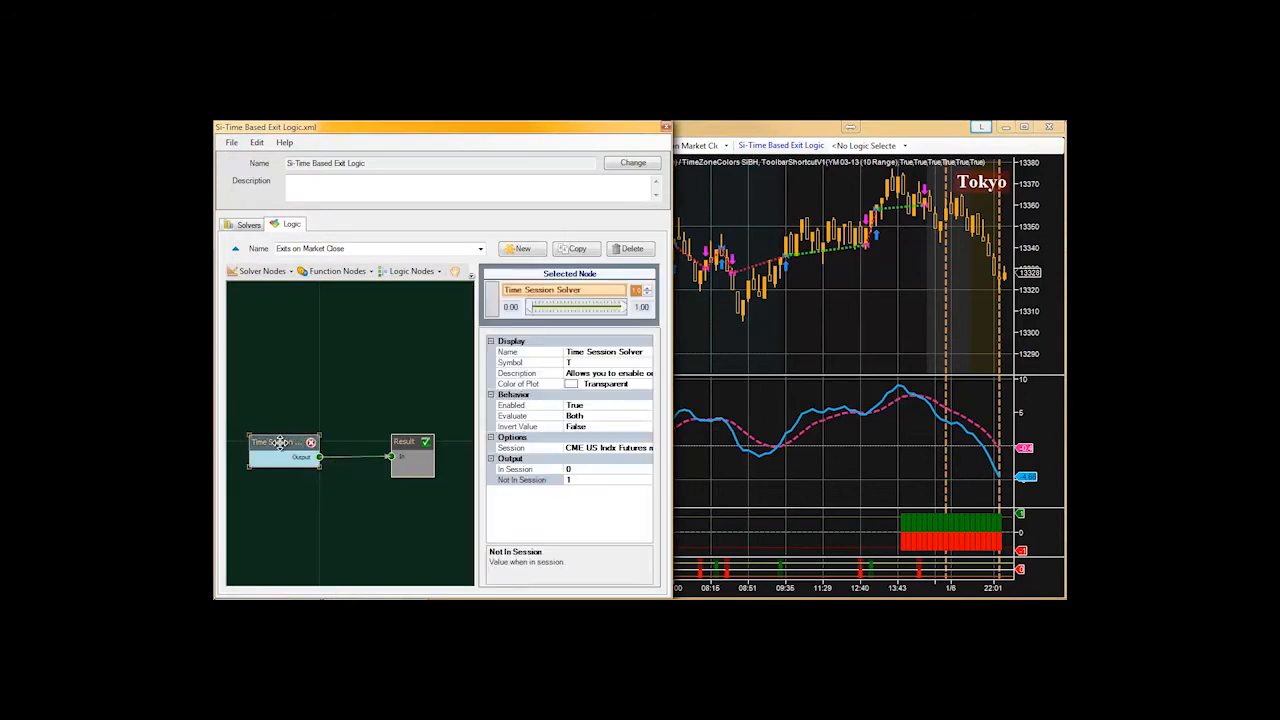
click(574, 469)
text(1)
click(582, 479)
text(0)
click(577, 469)
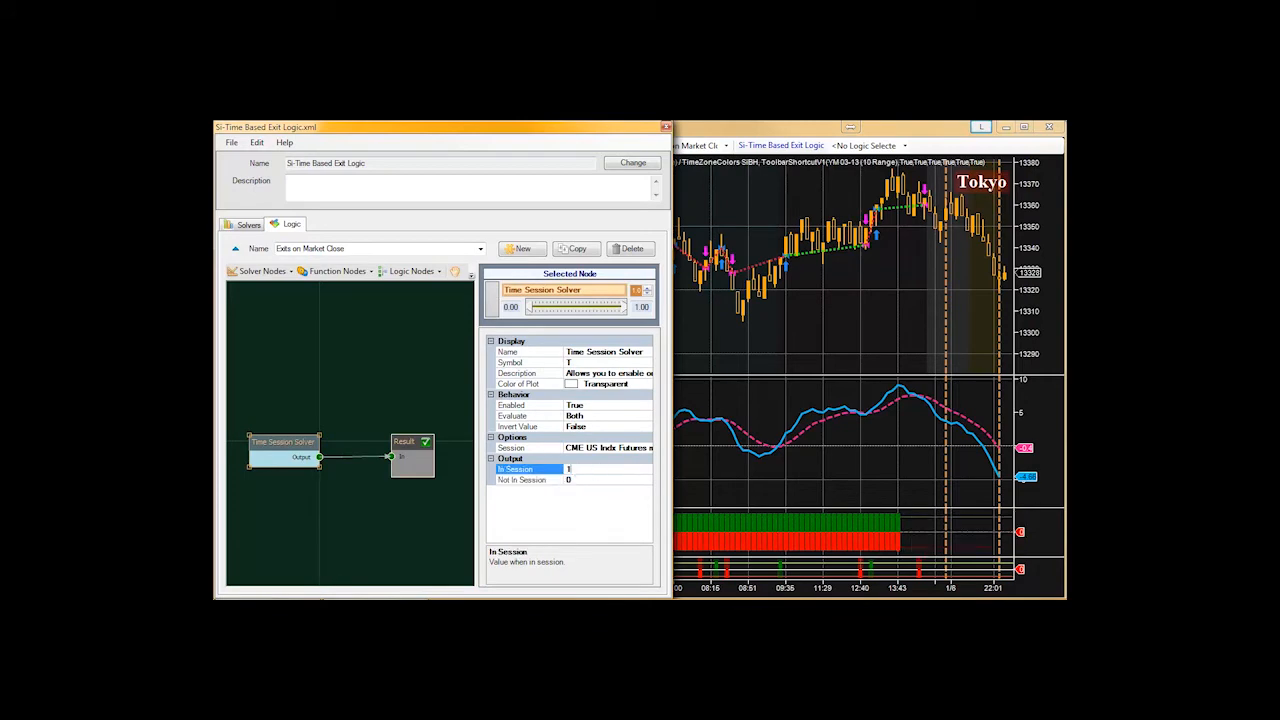
Compare the Exits on Market Close session signal with the bars and trades on the YM 03-13 chart
click(806, 338)
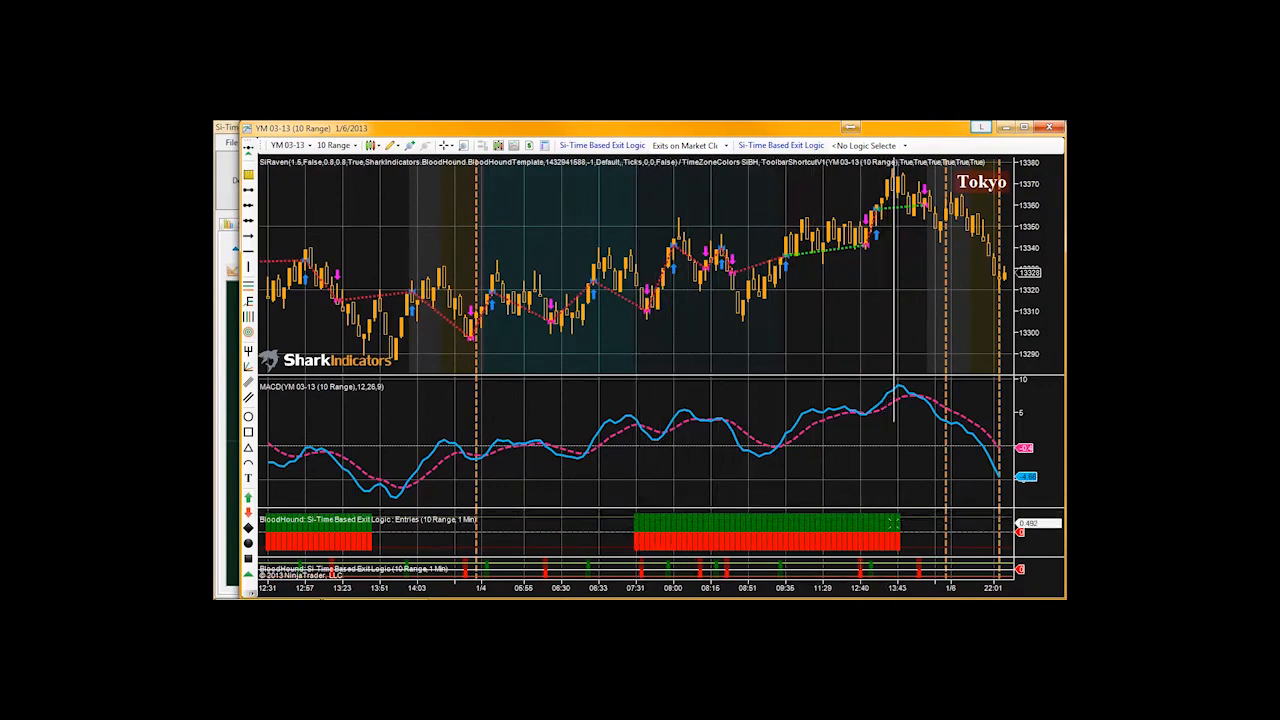
click(231, 402)
click(277, 441)
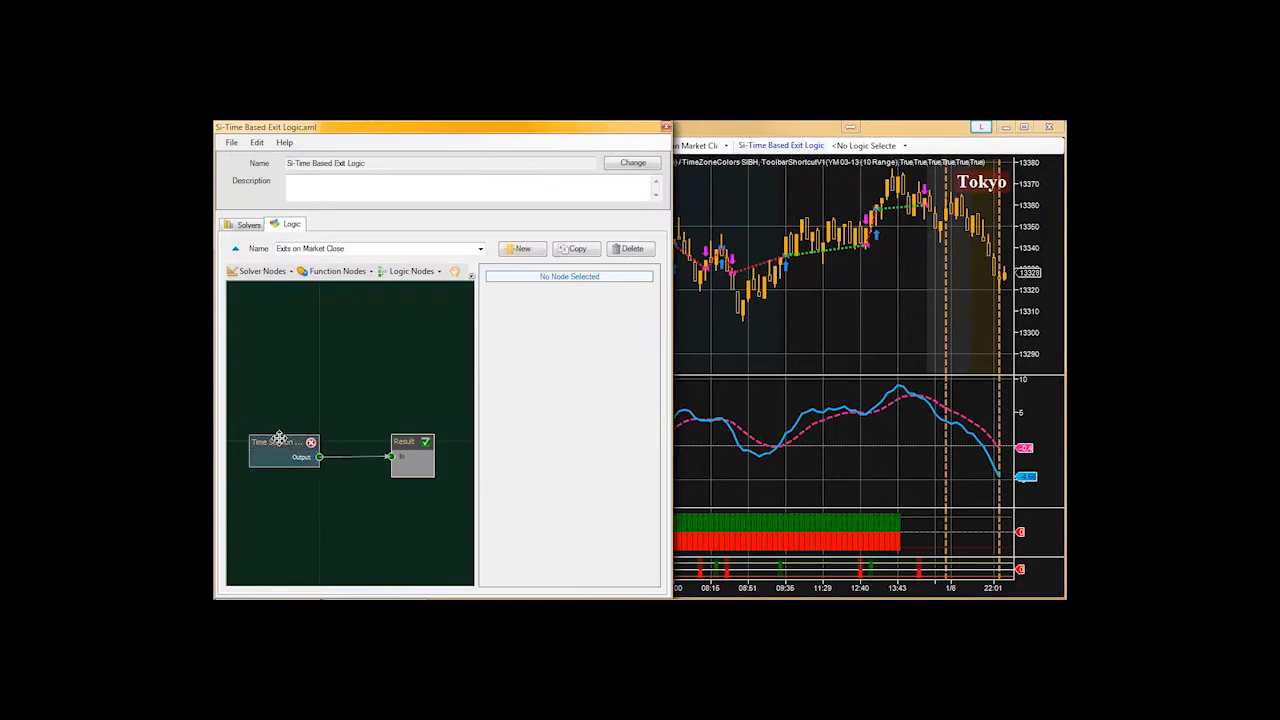
Add the existing Time Session Solver node to the Entries logic and place it below the MACD Crossover node
click(480, 248)
click(287, 262)
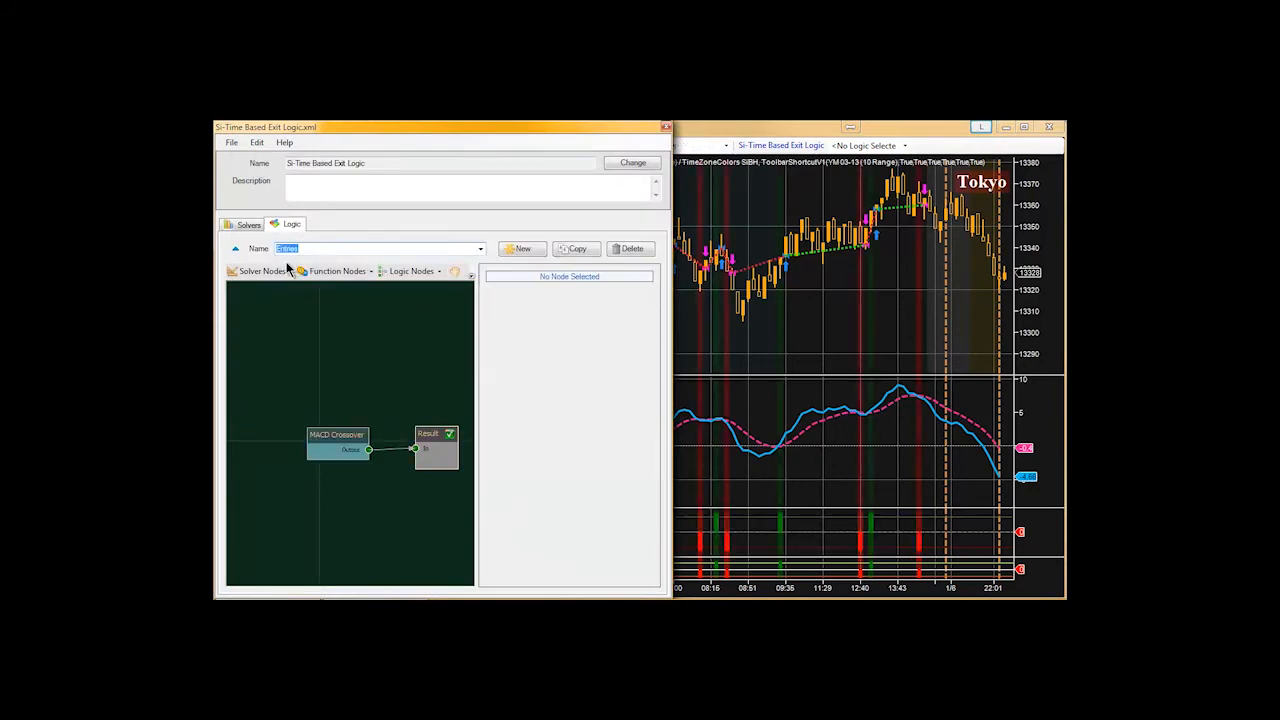
click(258, 271)
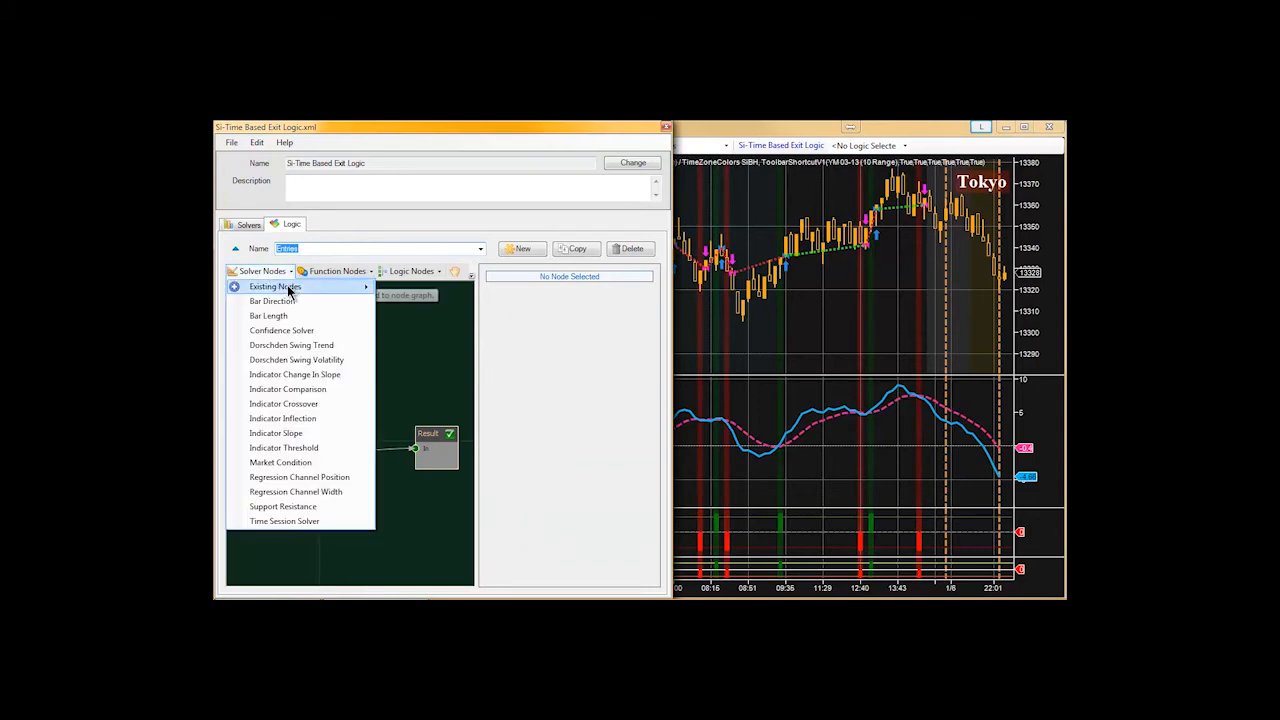
mouse_move(345, 288)
click(416, 303)
drag(385, 440, 257, 419)
drag(268, 472, 265, 461)
Add an And (Min) node that combines MACD Crossover and Time Session Solver, and connect its output to the Result node
click(411, 271)
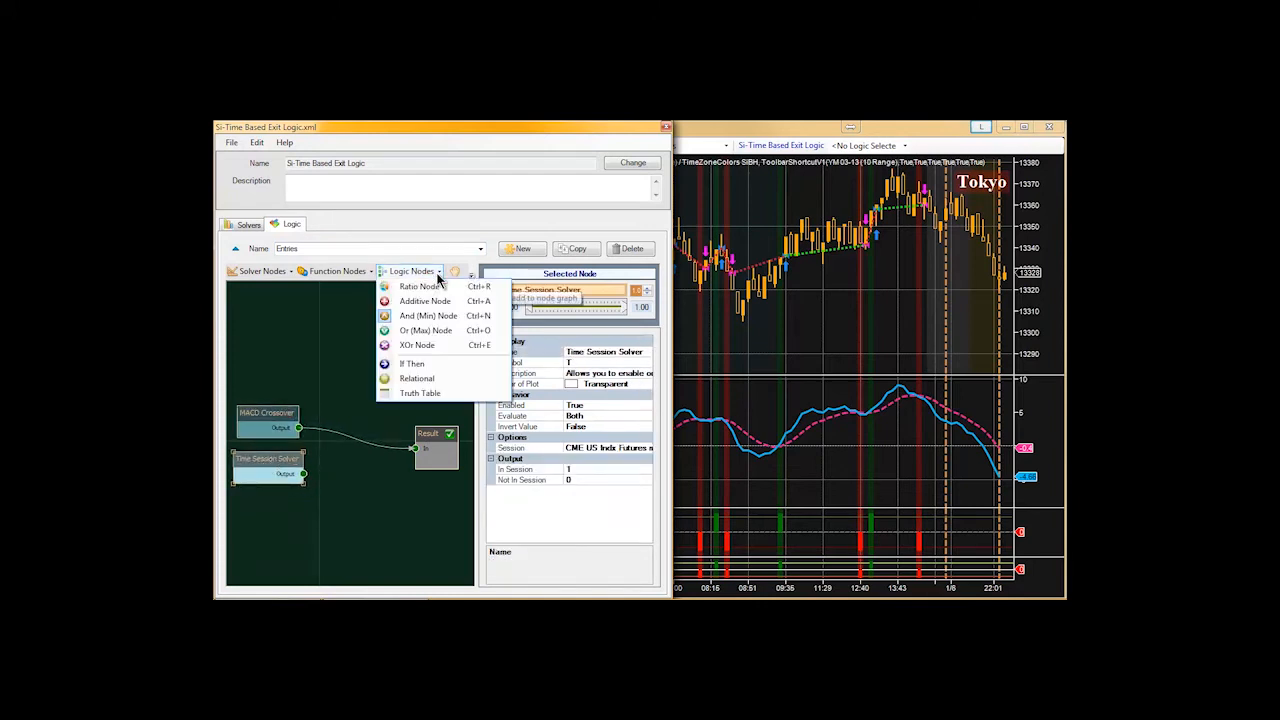
click(422, 316)
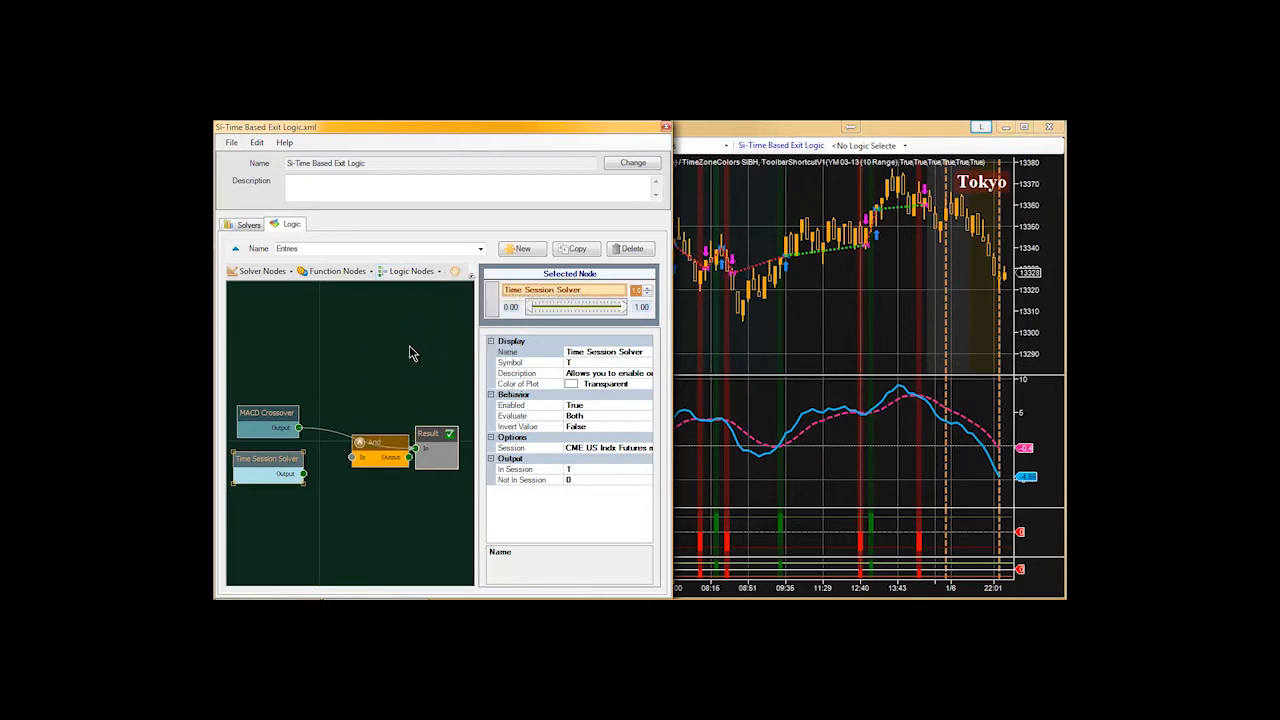
click(375, 441)
drag(375, 441, 416, 447)
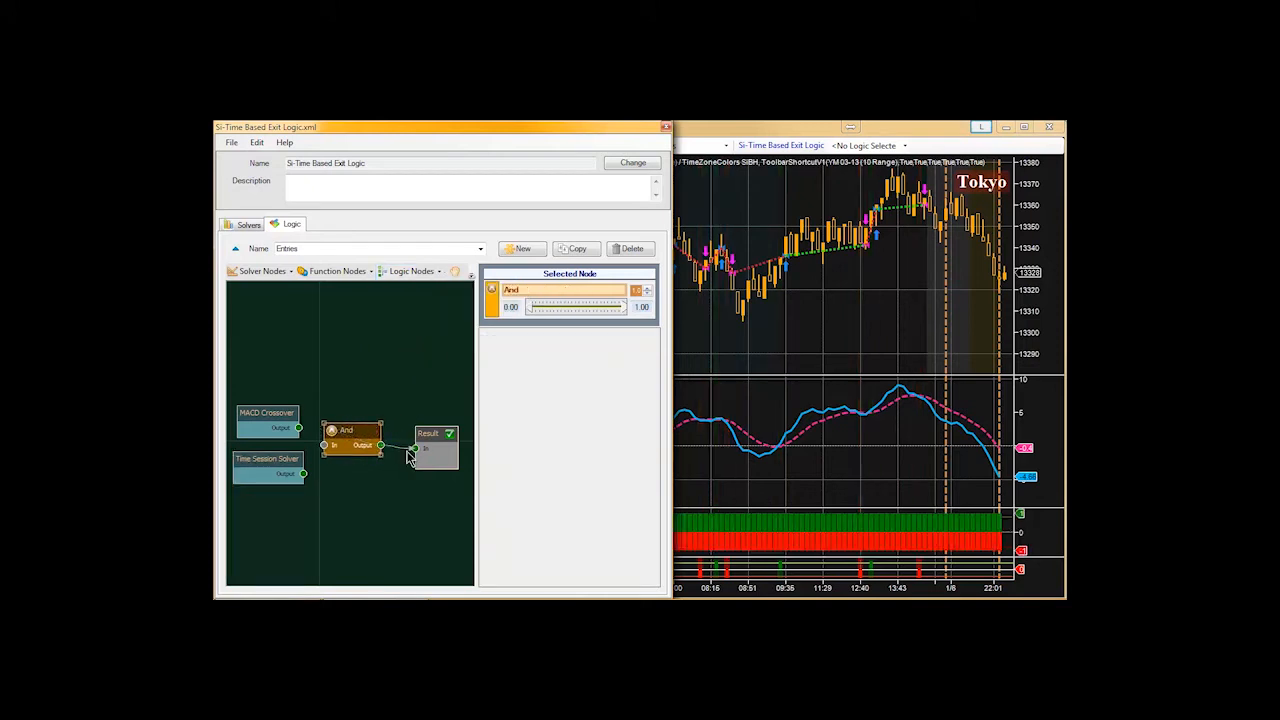
drag(299, 428, 324, 457)
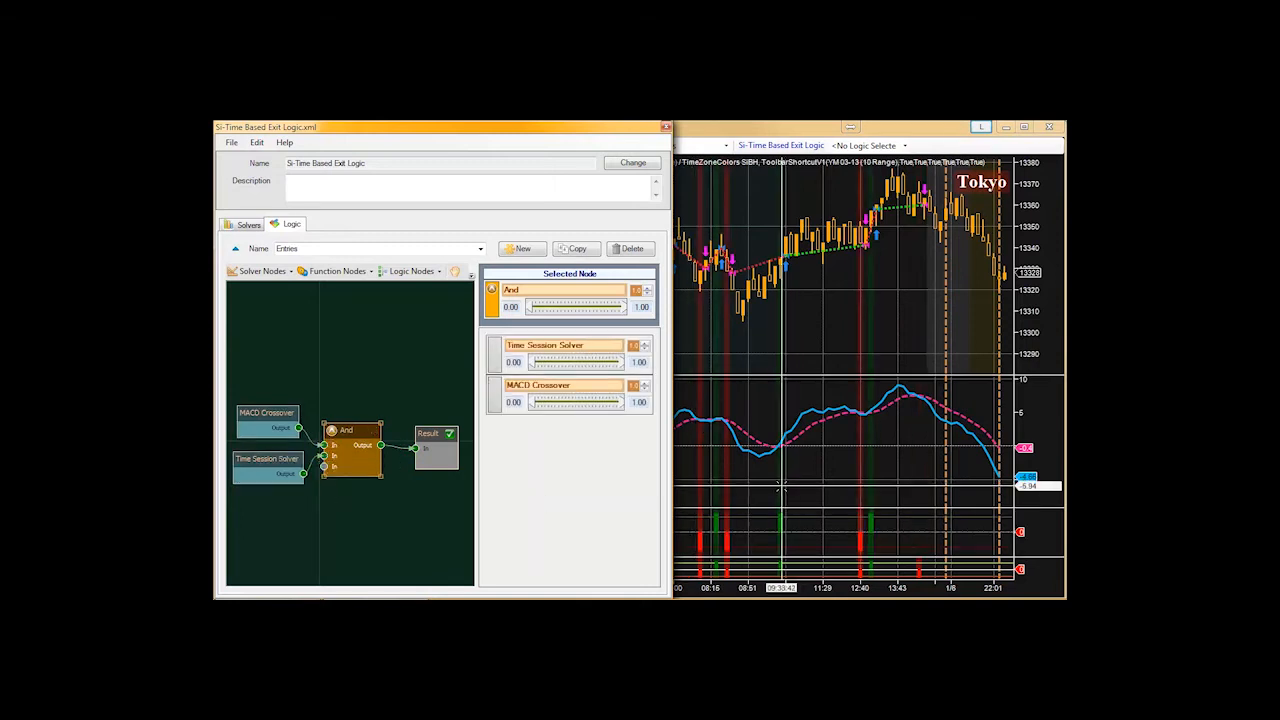
Enlarge the chart's BloodHound Entries panel and check the session-filtered entry signals against the strategy's trades
click(812, 465)
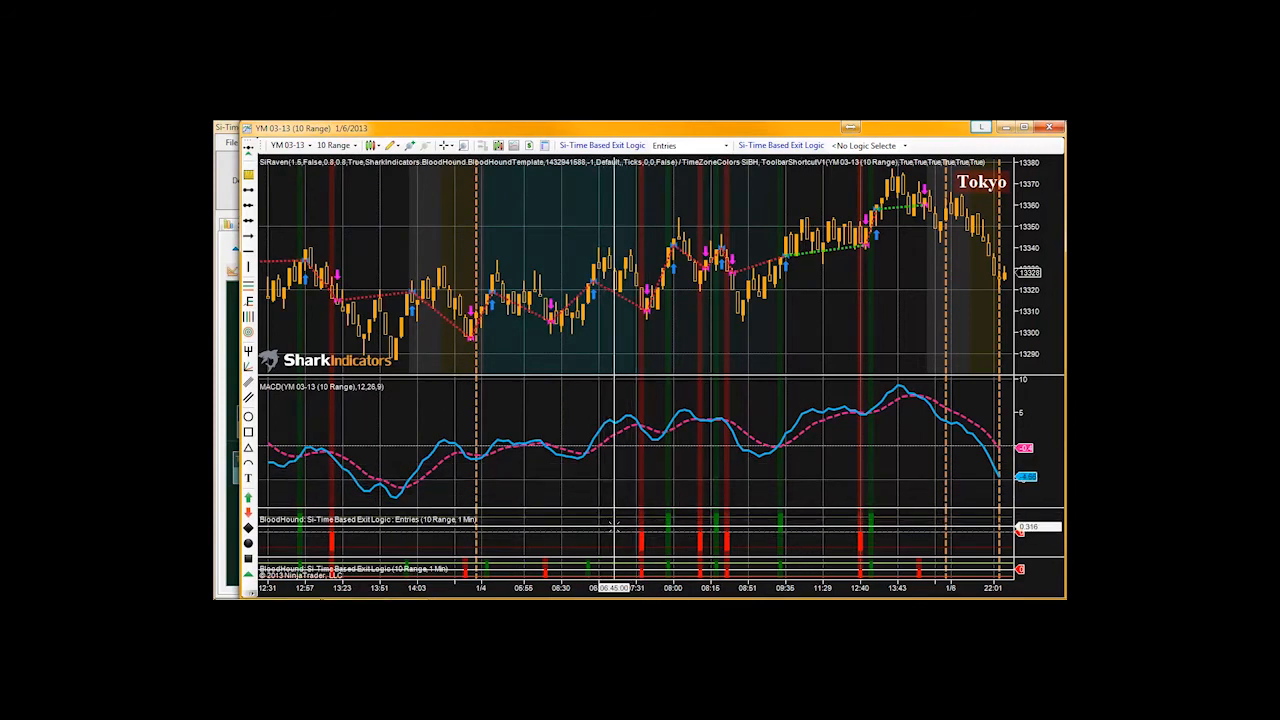
drag(572, 511, 579, 490)
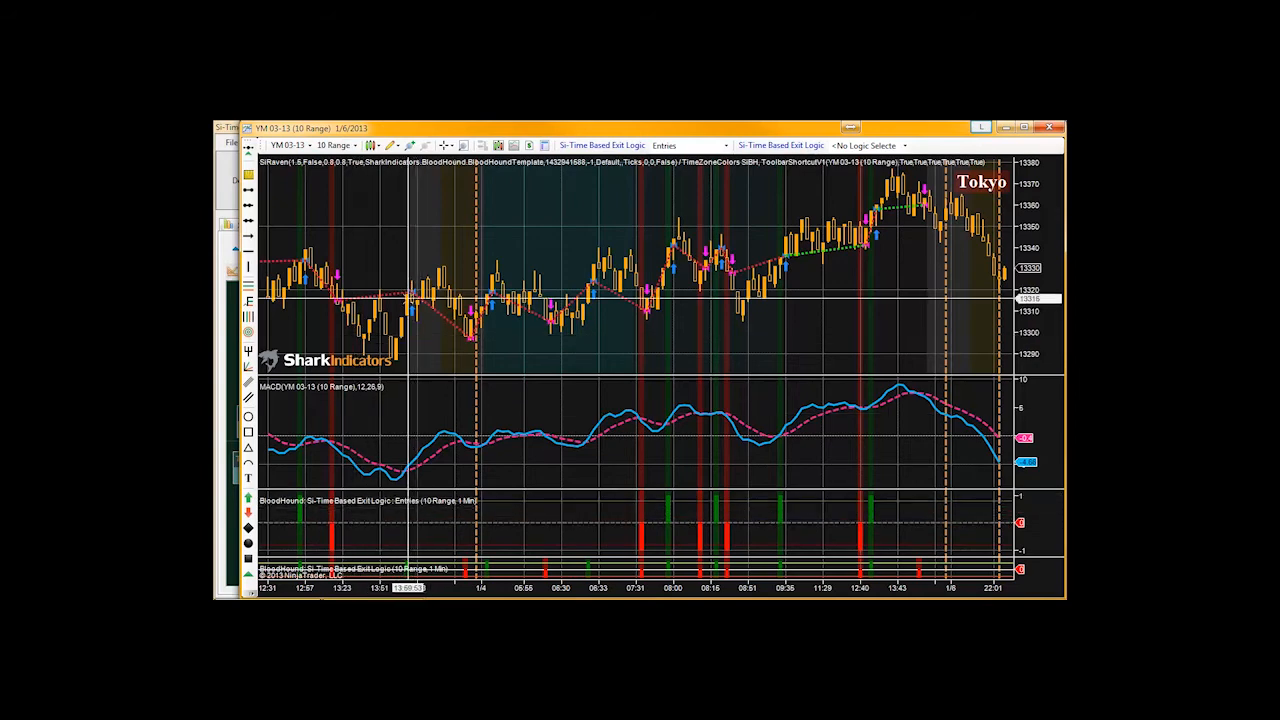
click(232, 400)
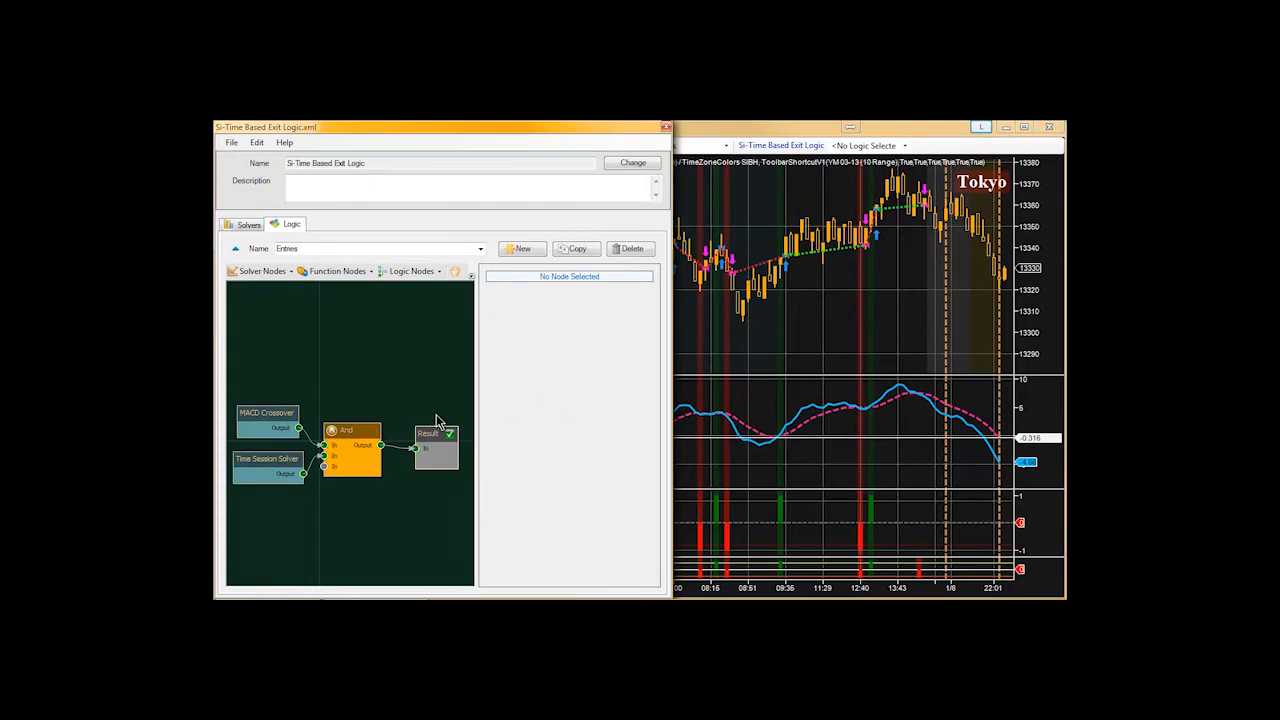
click(803, 330)
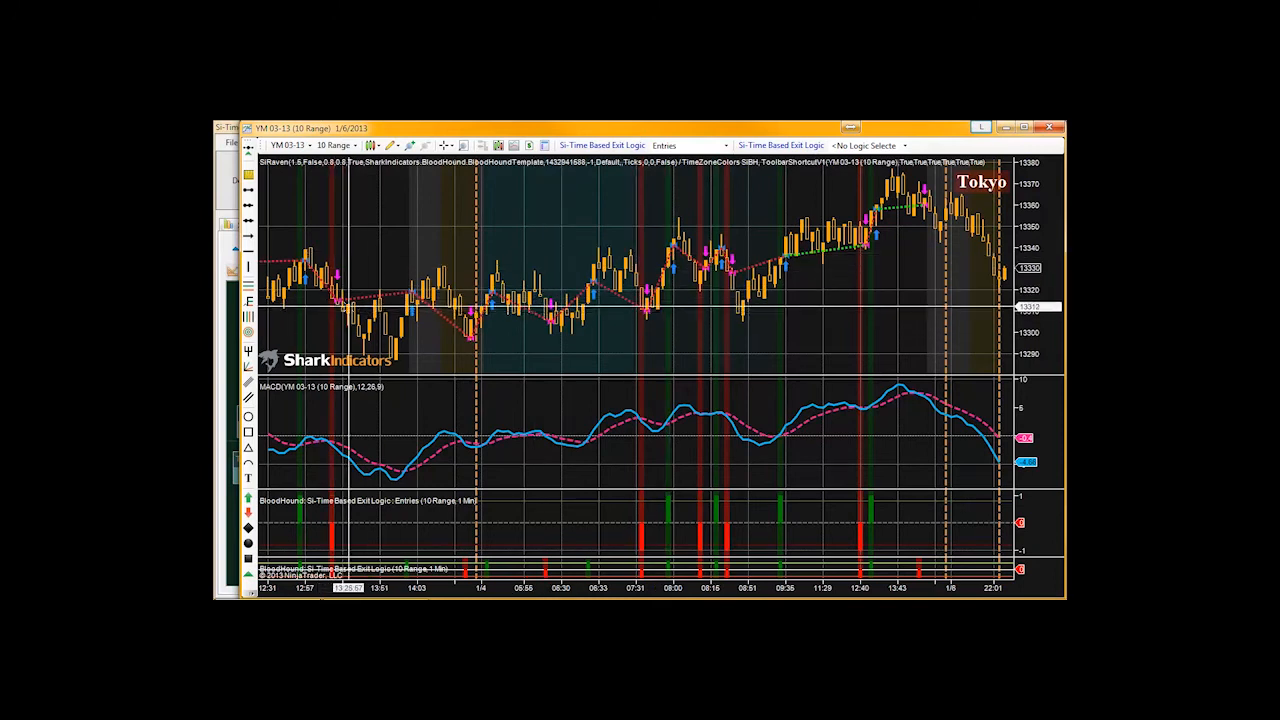
Show the Exits on Market Close logic of the template again
click(236, 372)
click(482, 254)
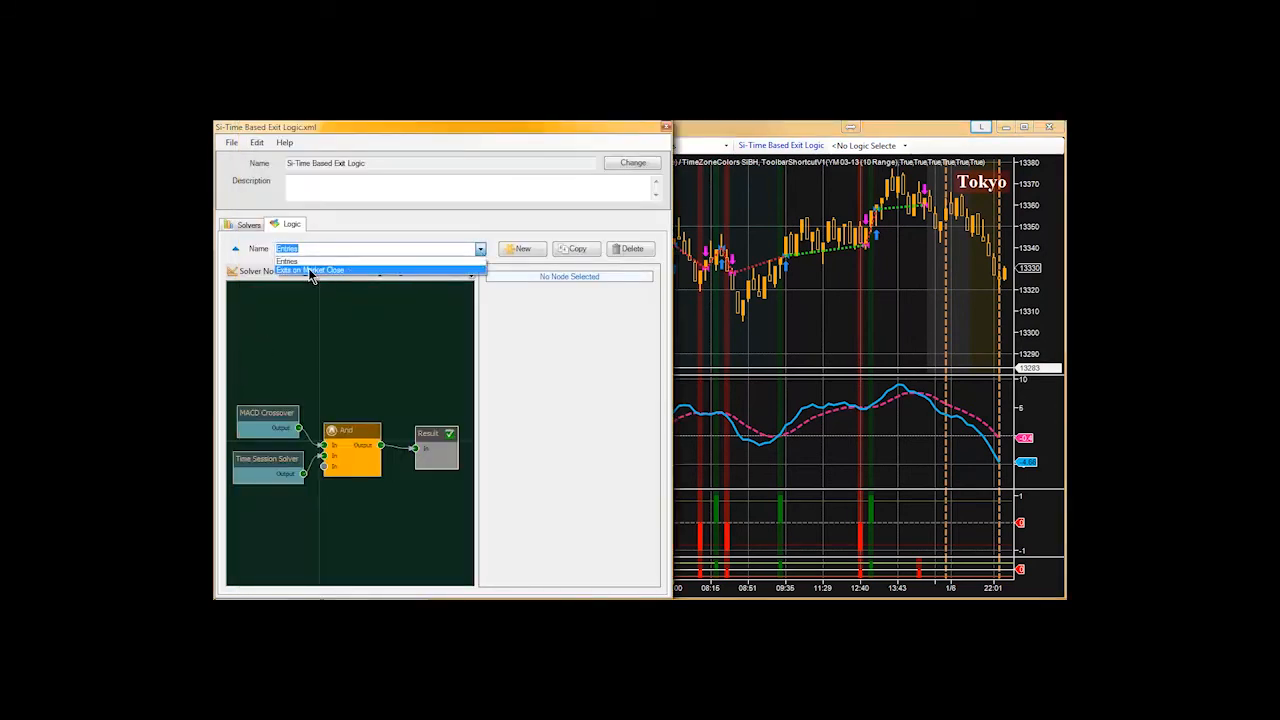
click(321, 272)
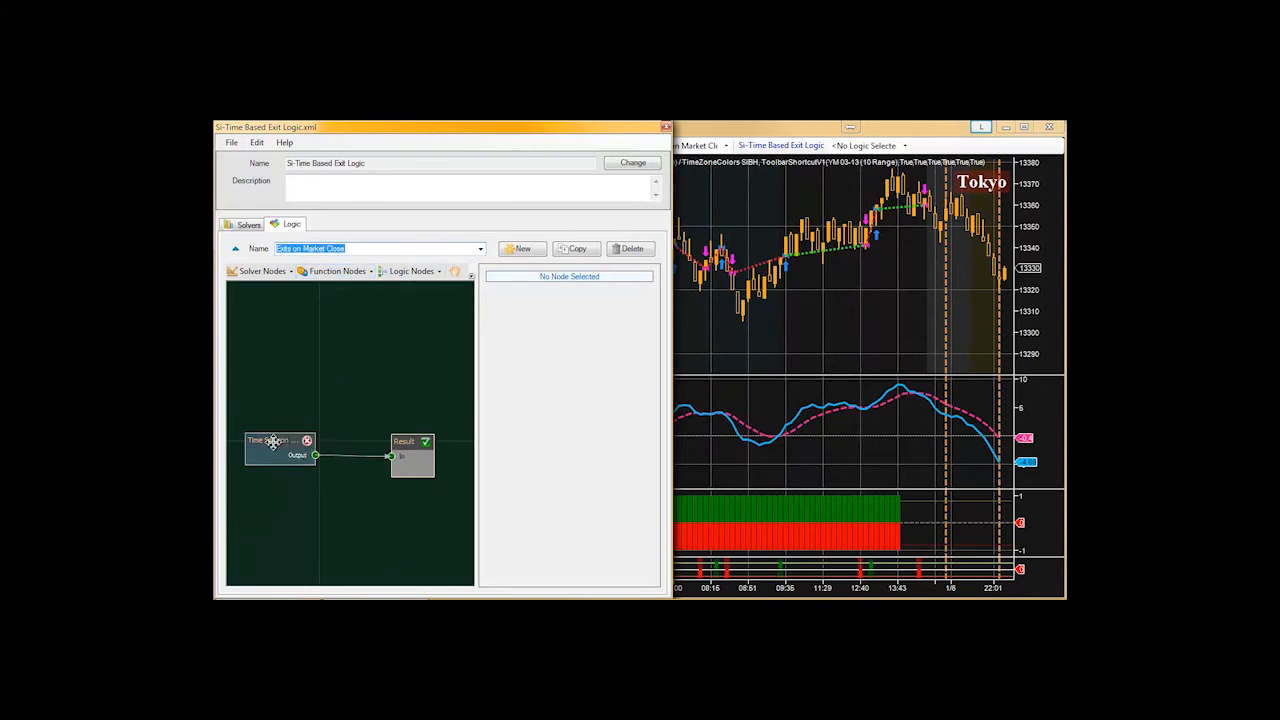
Insert an Inverter function node between Time Session Solver and Result, and check the inverted exit signals on the chart
drag(273, 440, 266, 440)
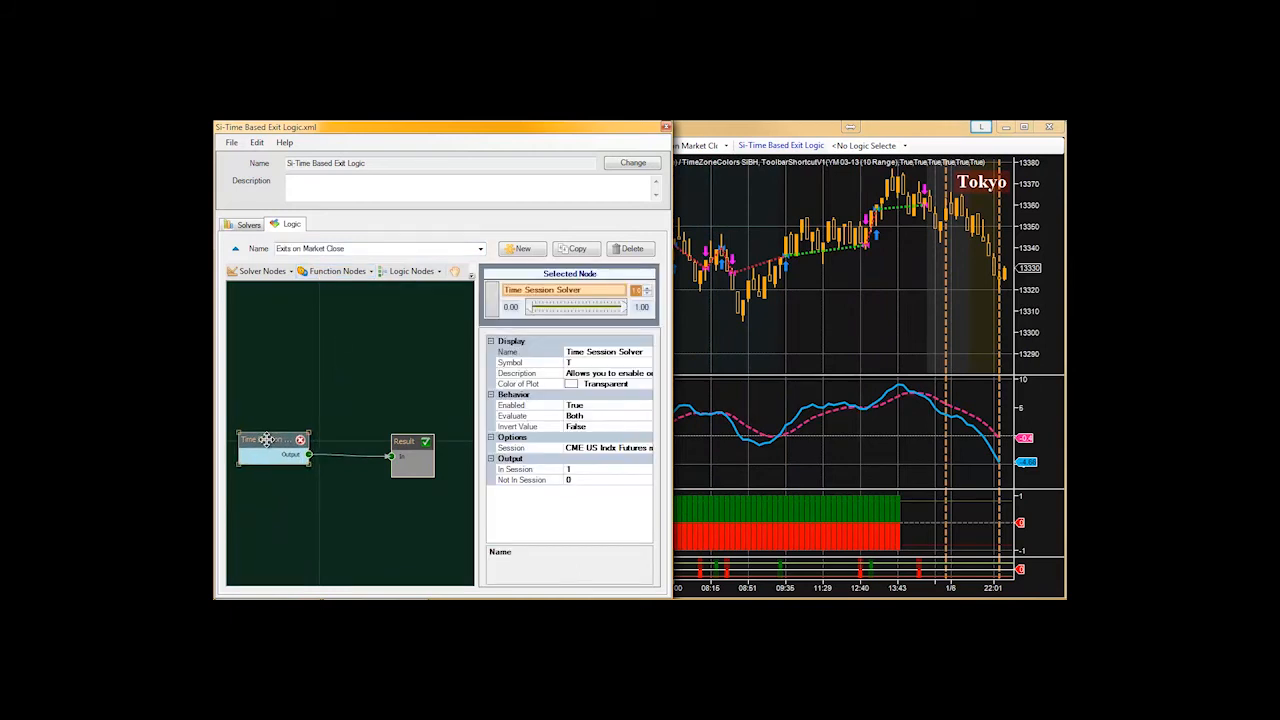
click(366, 273)
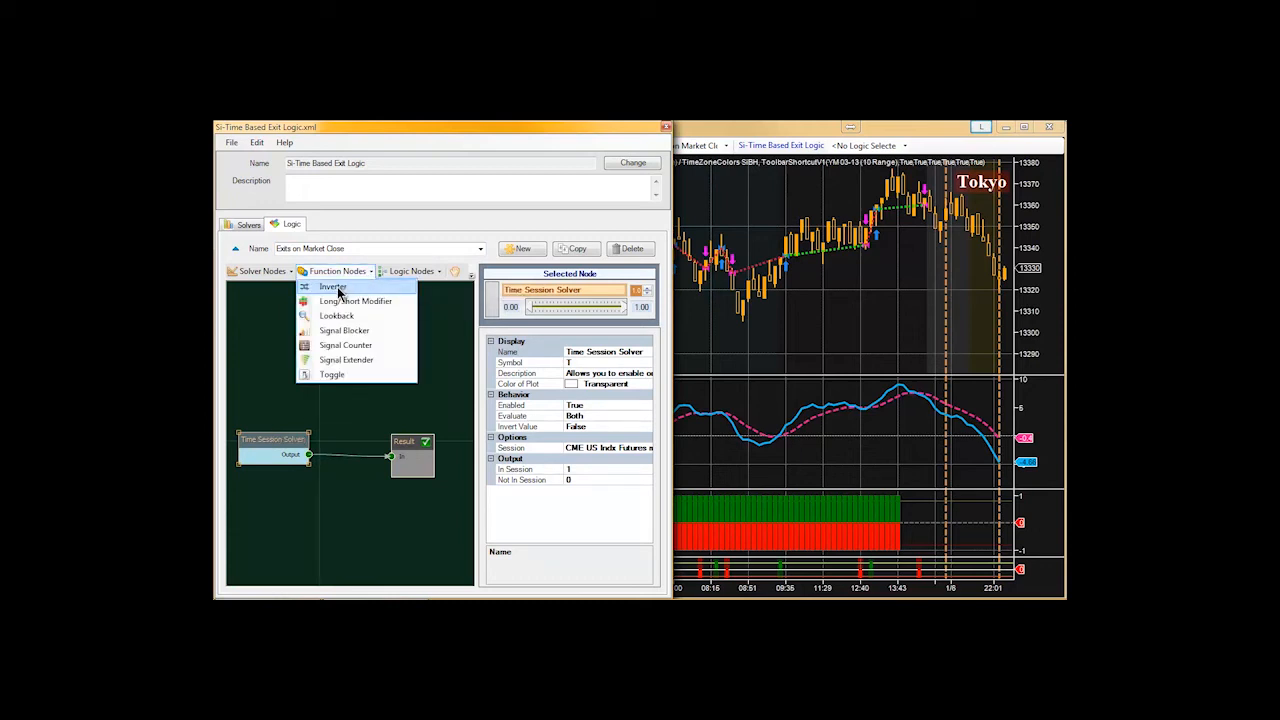
click(338, 290)
mouse_move(367, 445)
mouse_down()
mouse_move(338, 442)
mouse_move(397, 456)
mouse_move(322, 455)
mouse_up()
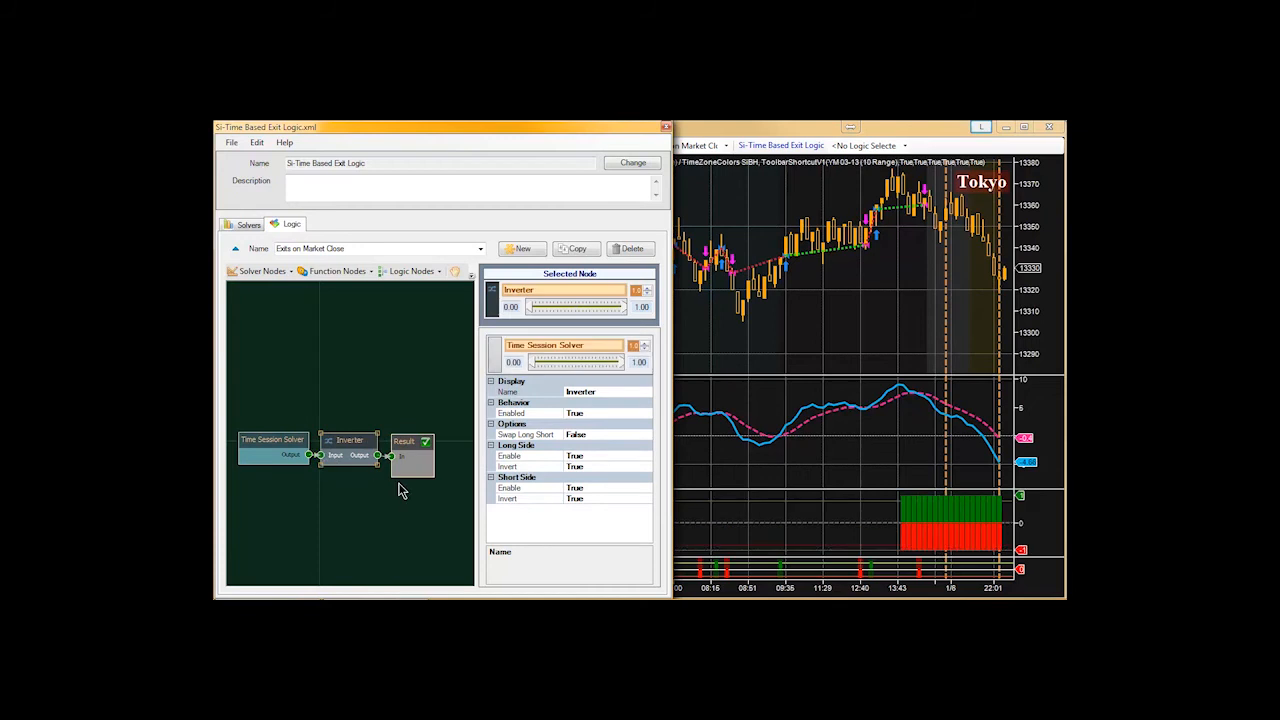
click(848, 333)
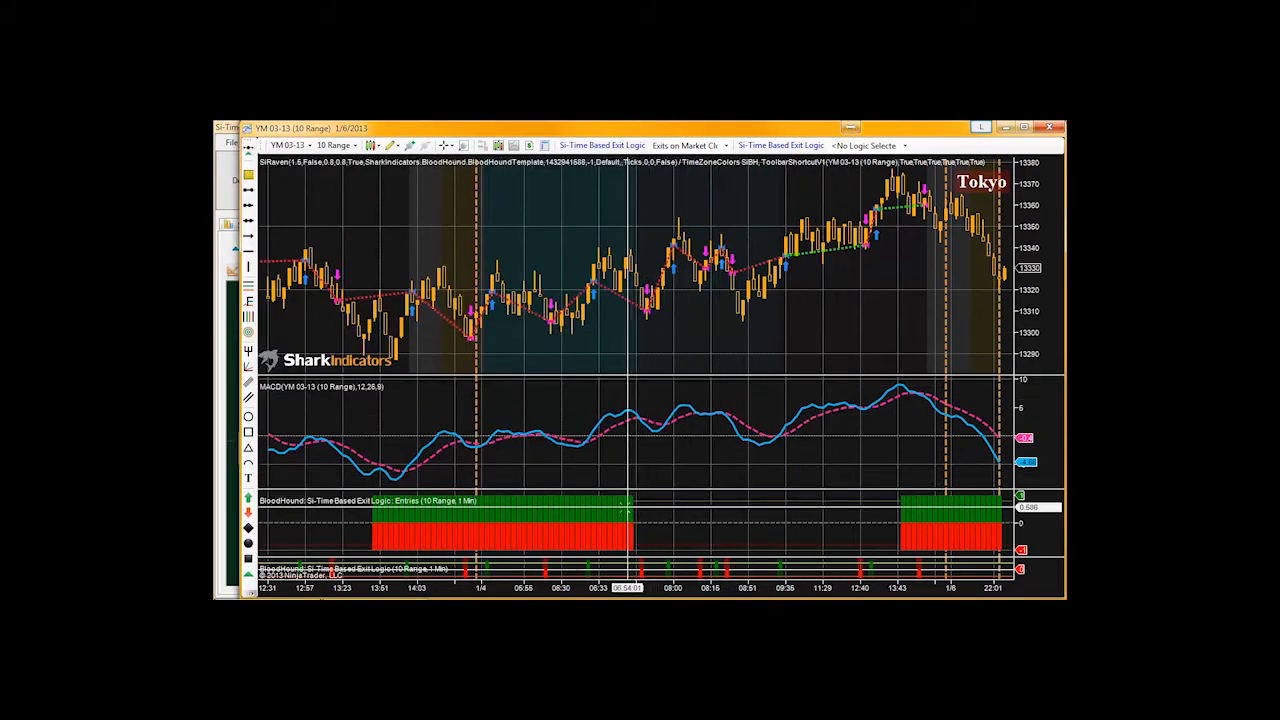
click(234, 471)
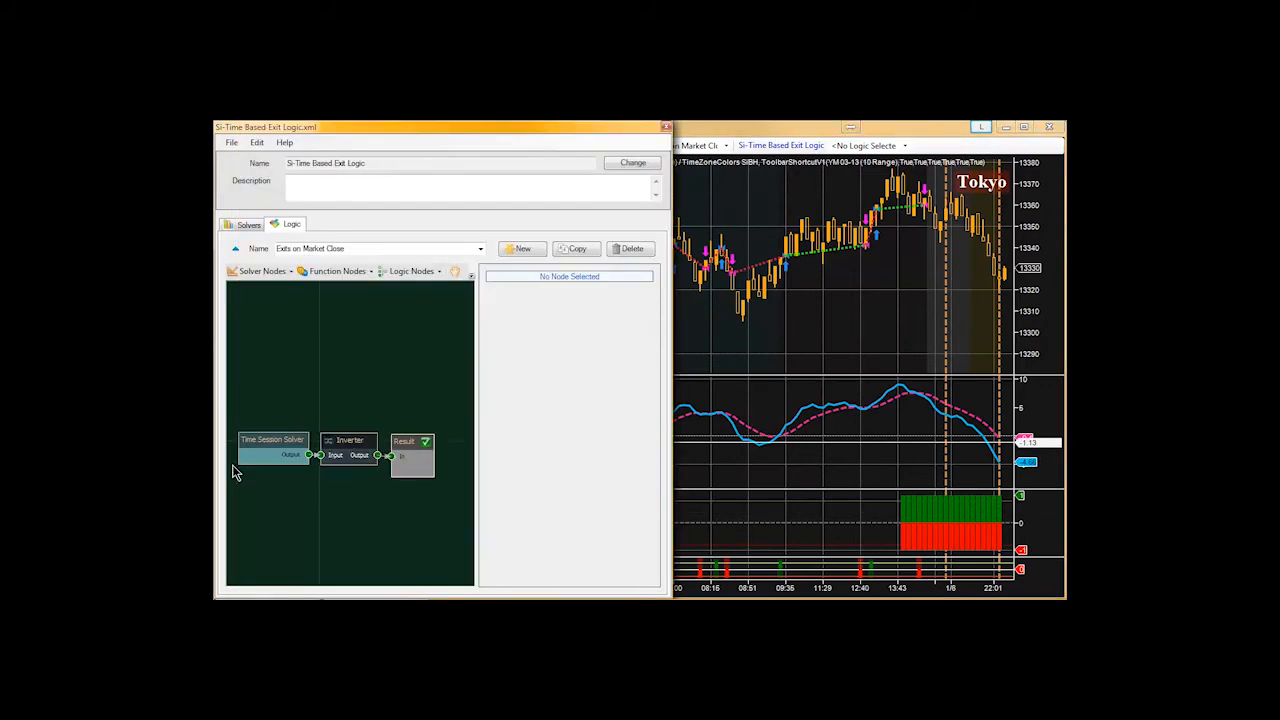
Compare the Time Session Solver's In Session and Not In Session outputs in the Exits on Market Close and Entries logics
click(272, 445)
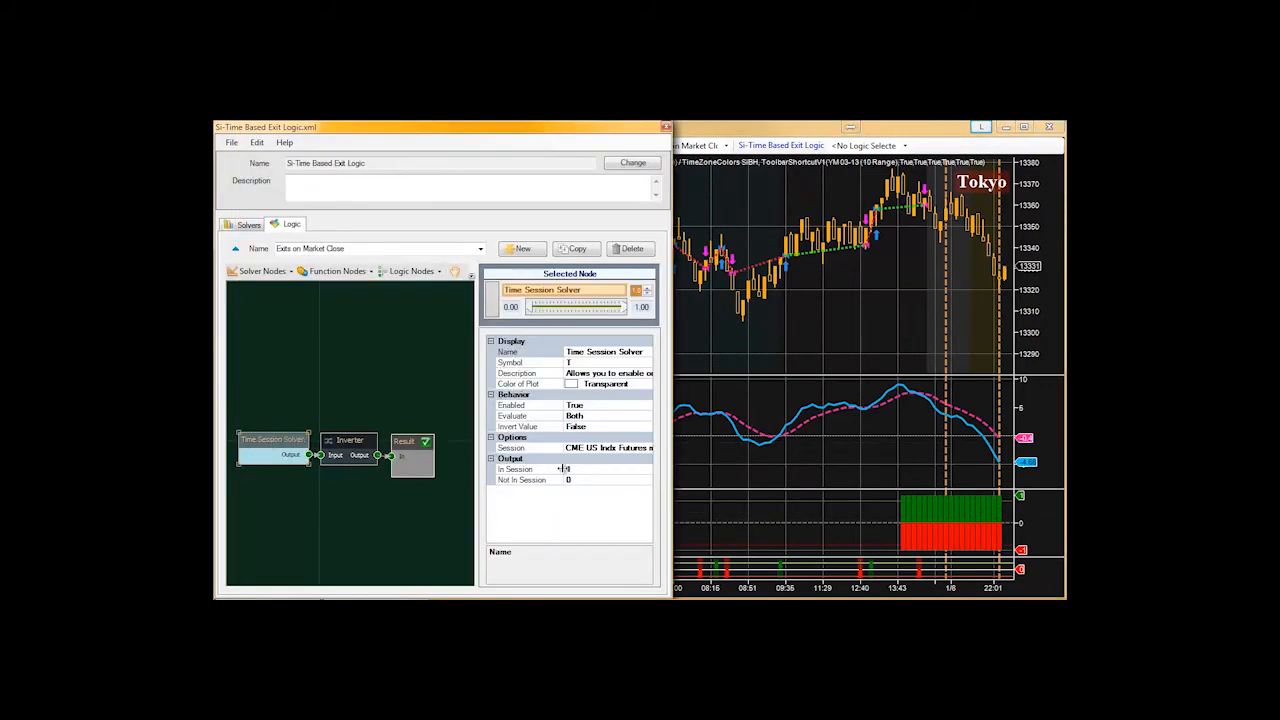
click(577, 469)
click(577, 479)
key(Up)
mouse_move(254, 437)
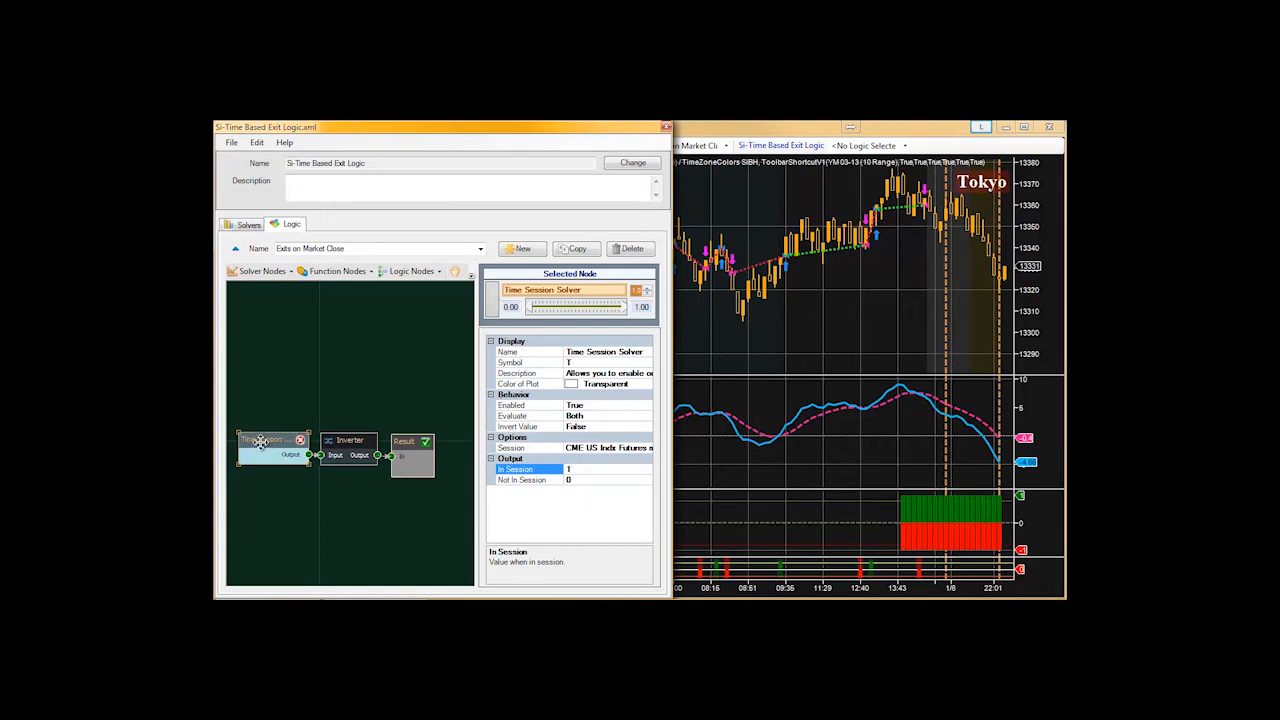
click(480, 248)
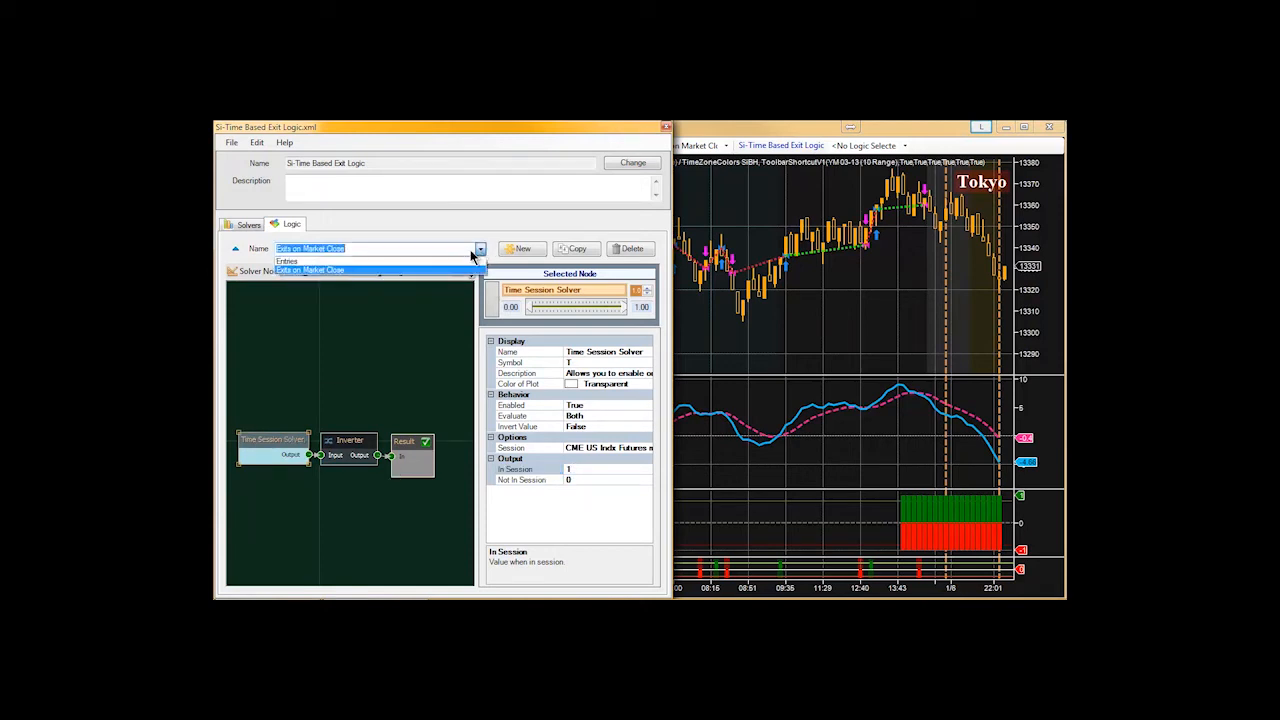
click(293, 262)
mouse_move(268, 462)
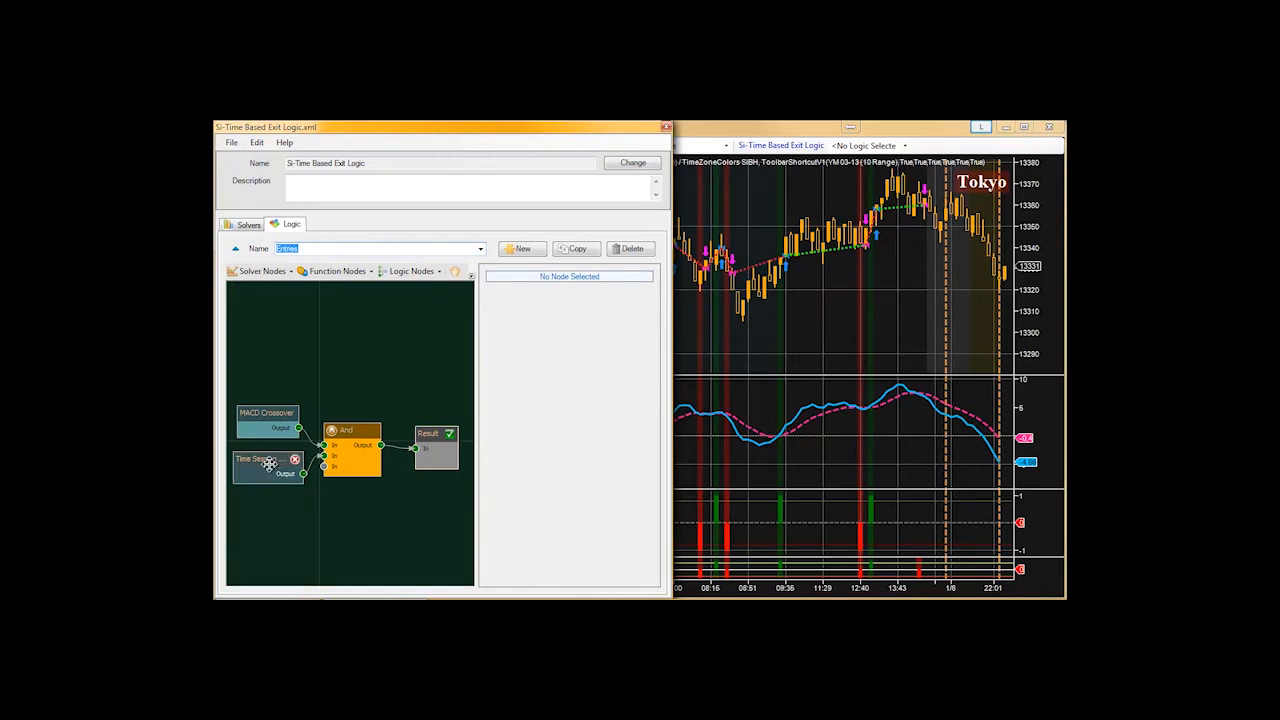
click(265, 457)
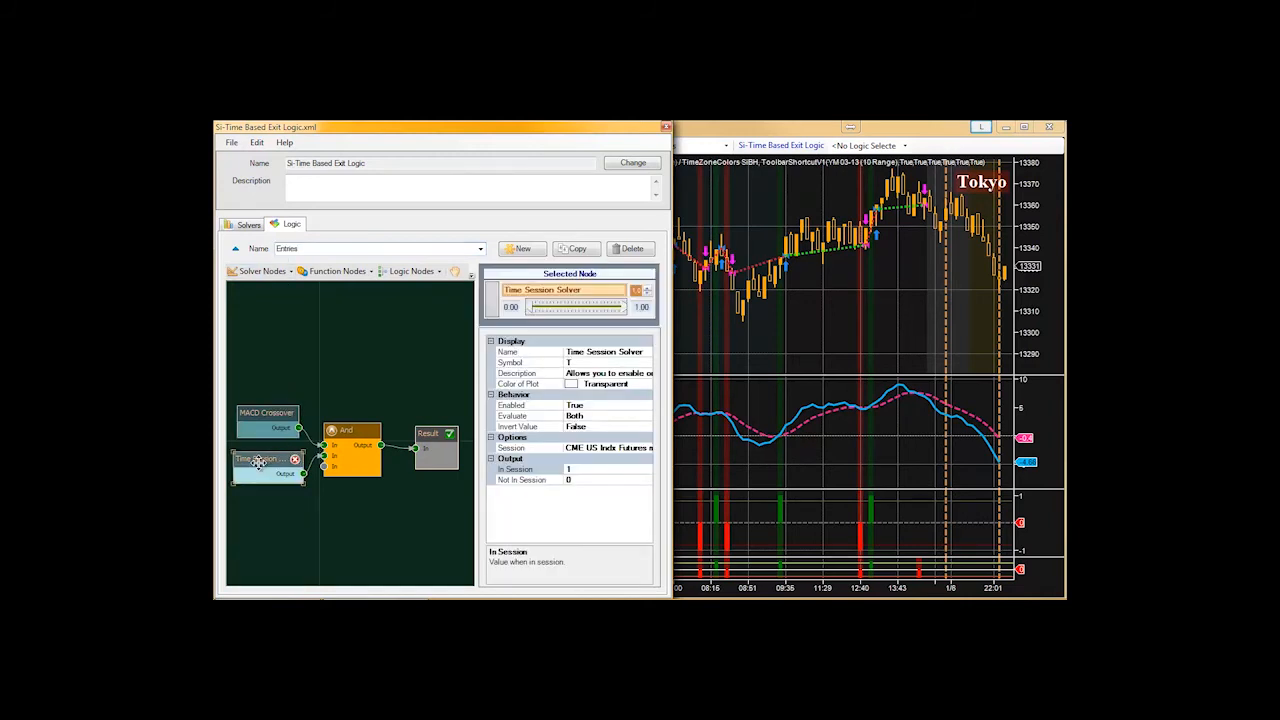
click(480, 250)
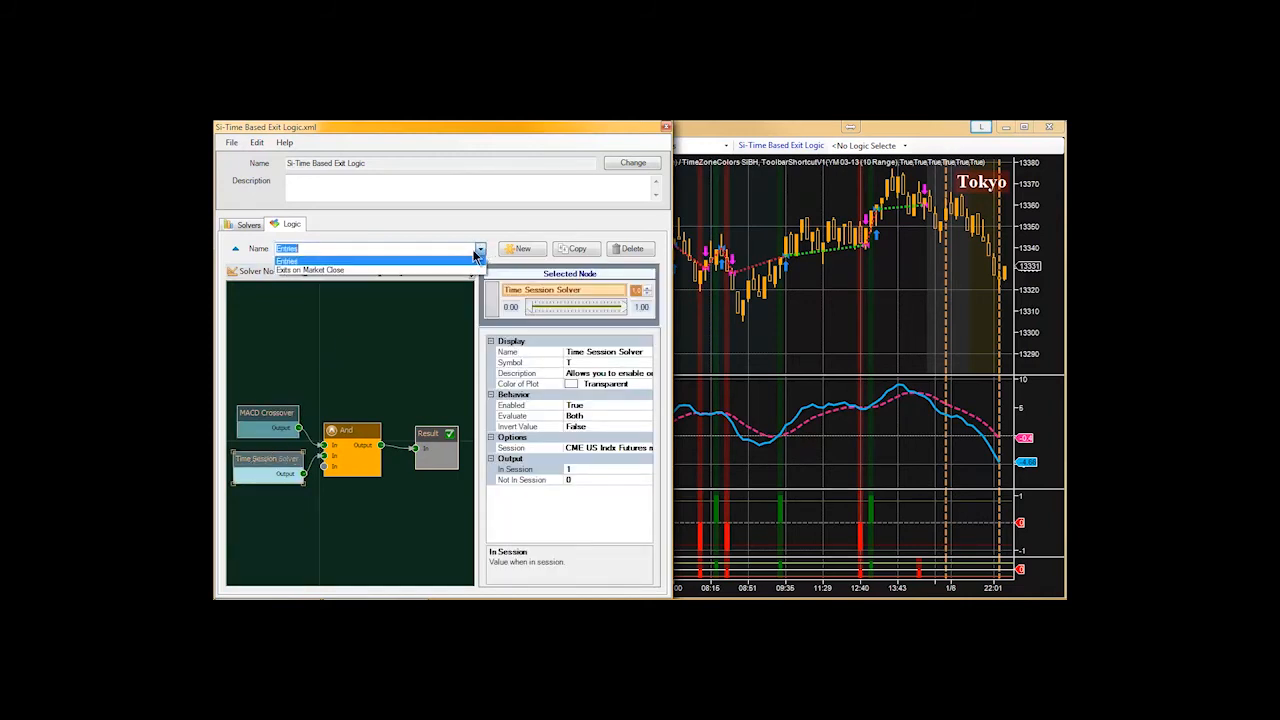
click(321, 269)
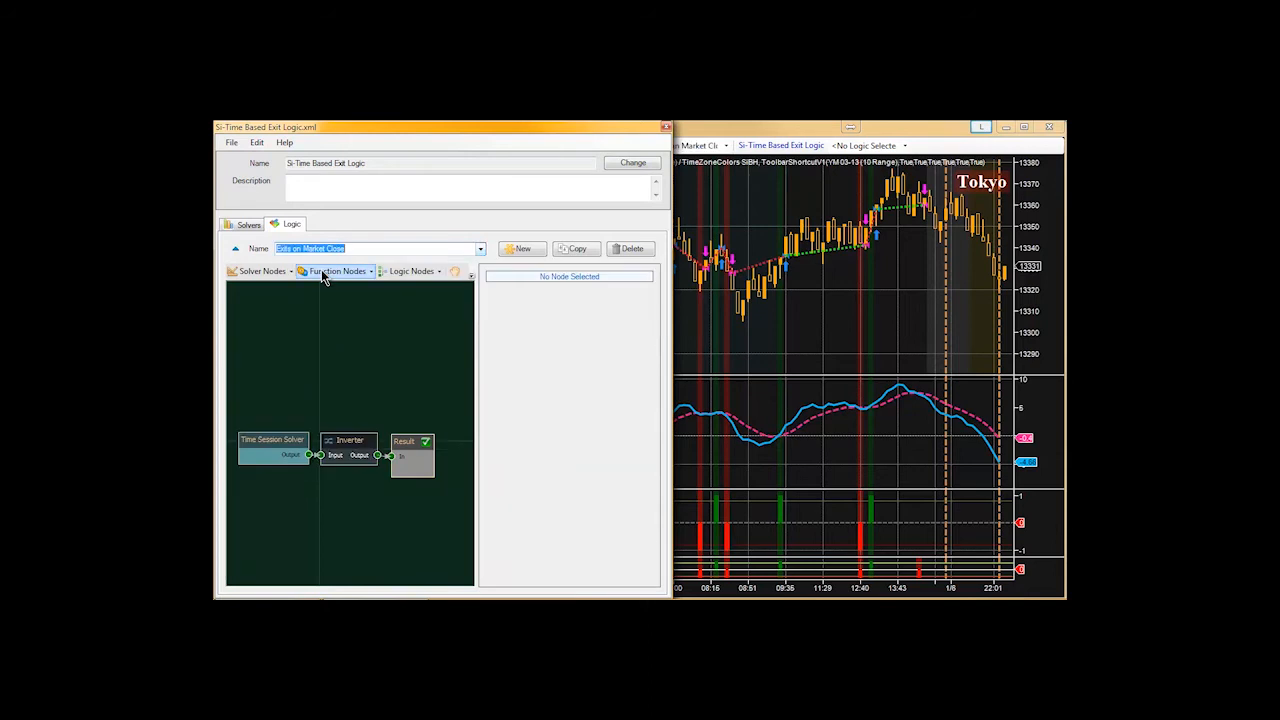
In the Exits on Market Close logic, set the Time Session Solver's In Session output to 0 and Not In Session to 1
click(273, 440)
click(573, 480)
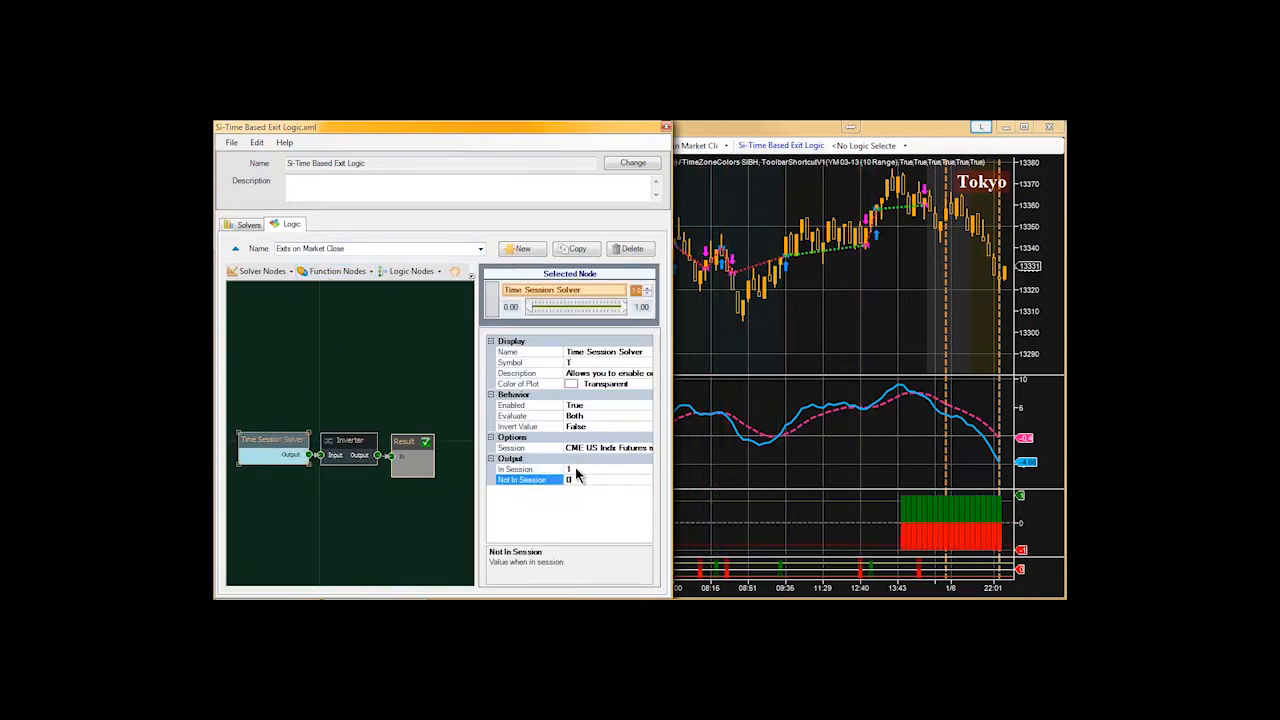
click(576, 469)
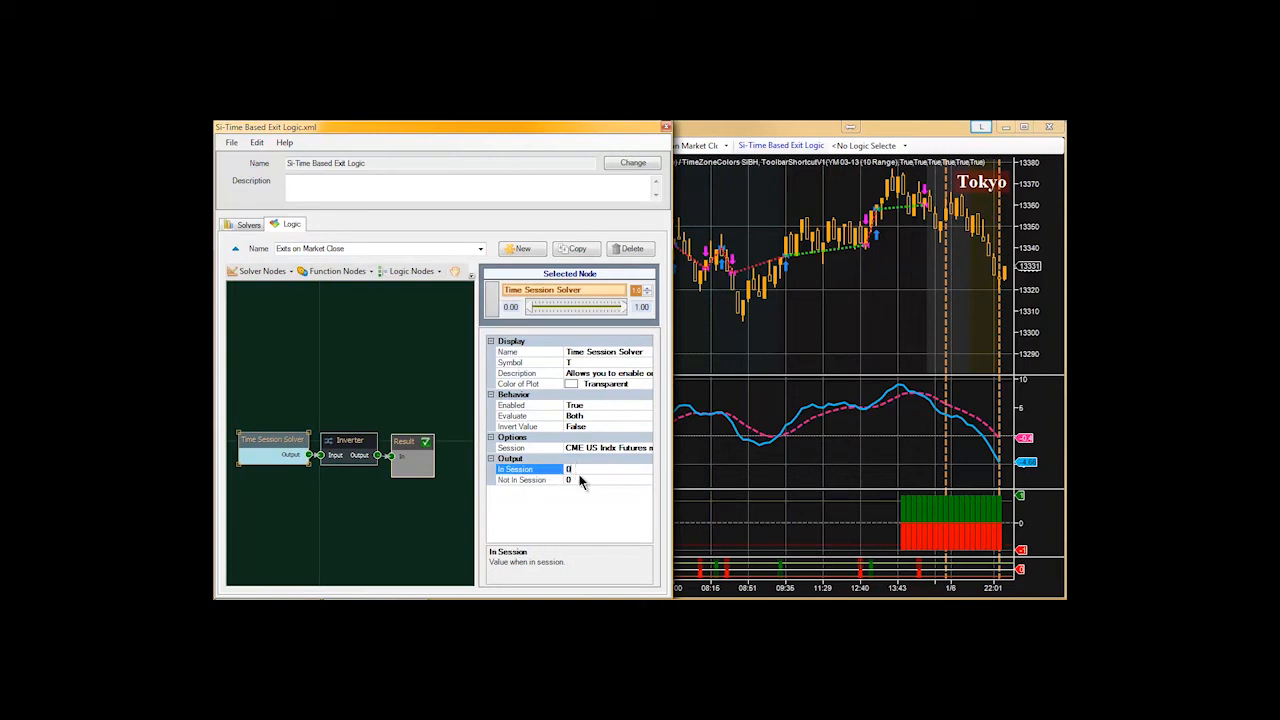
click(578, 481)
click(578, 469)
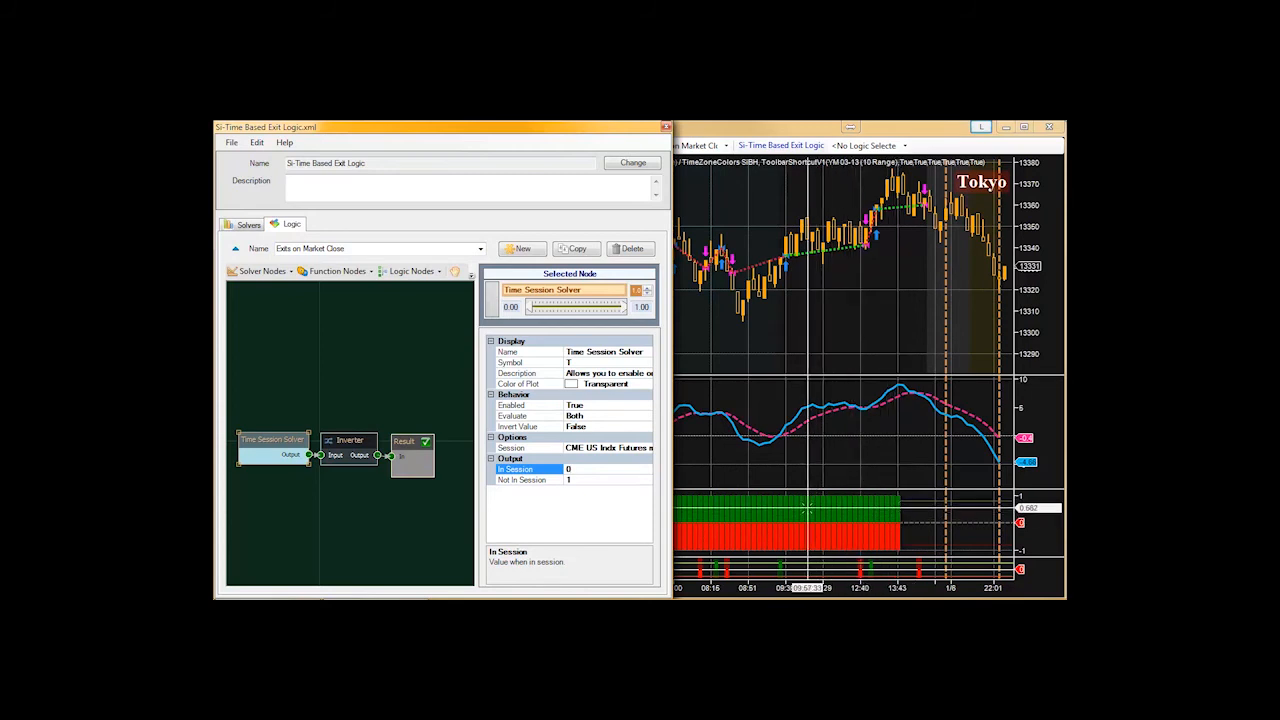
Show the Entries logic and examine on the chart how the swapped session outputs affect the entry signals
click(481, 250)
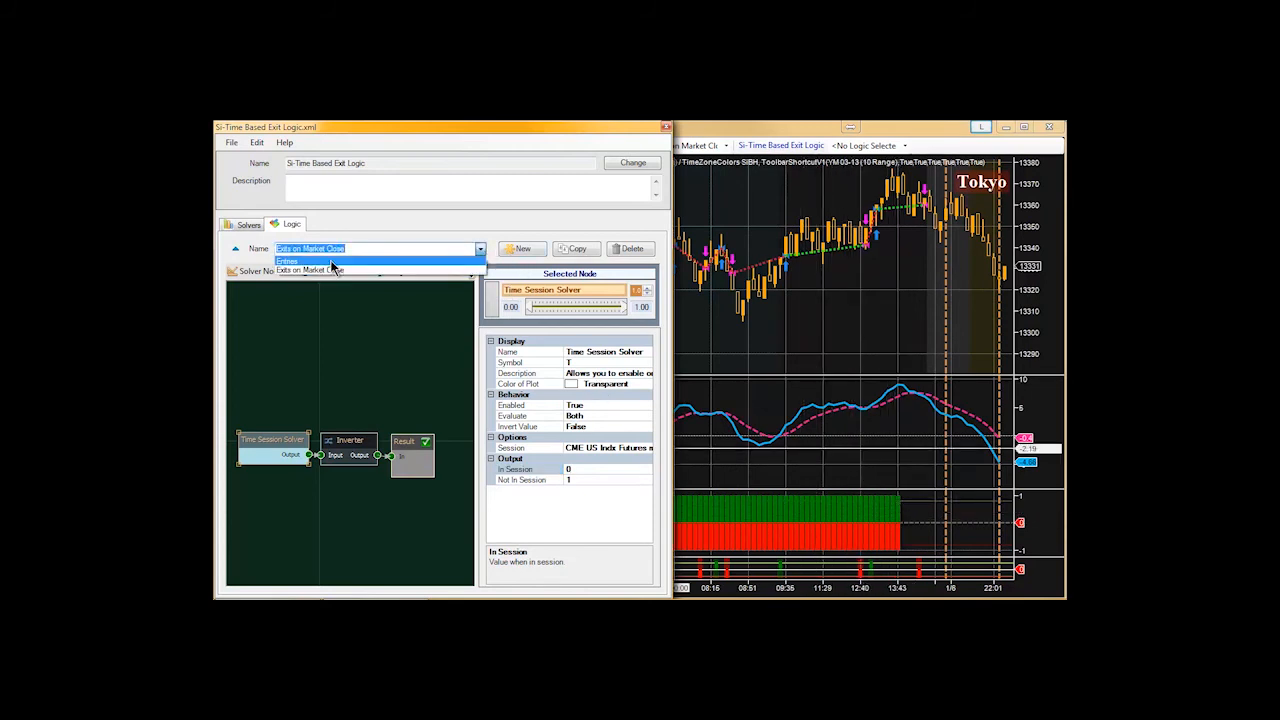
click(290, 262)
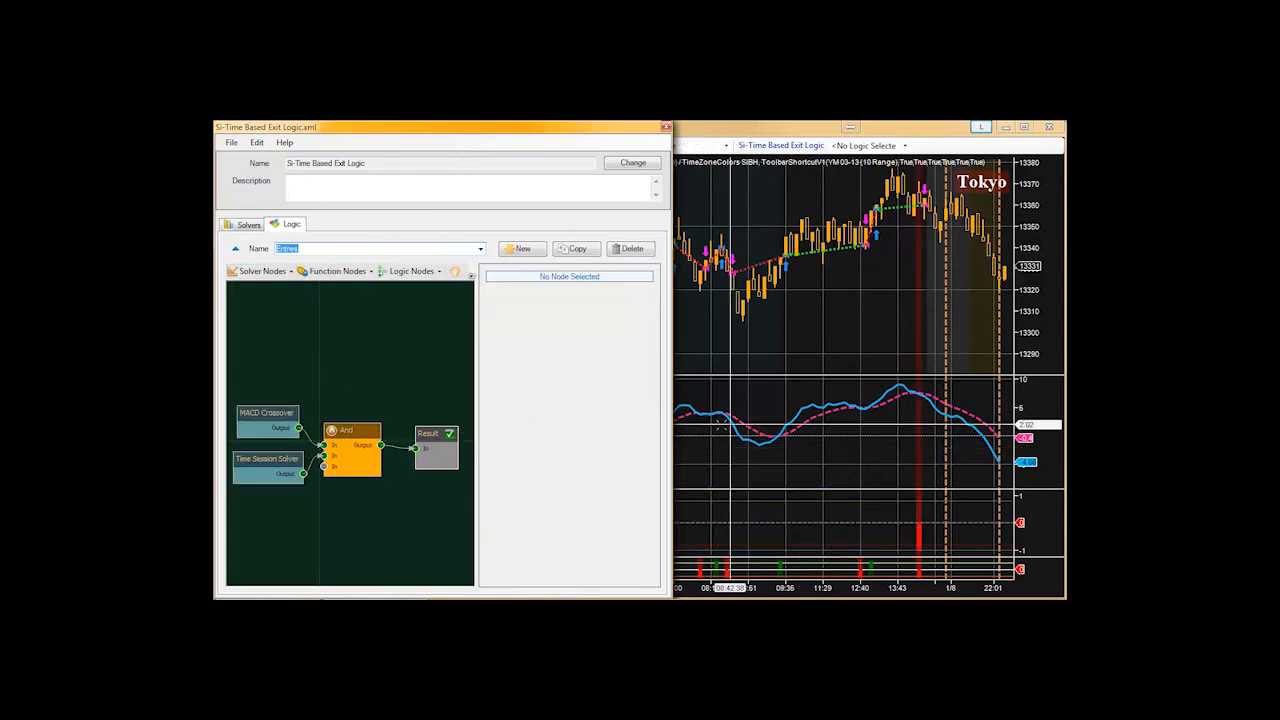
click(800, 340)
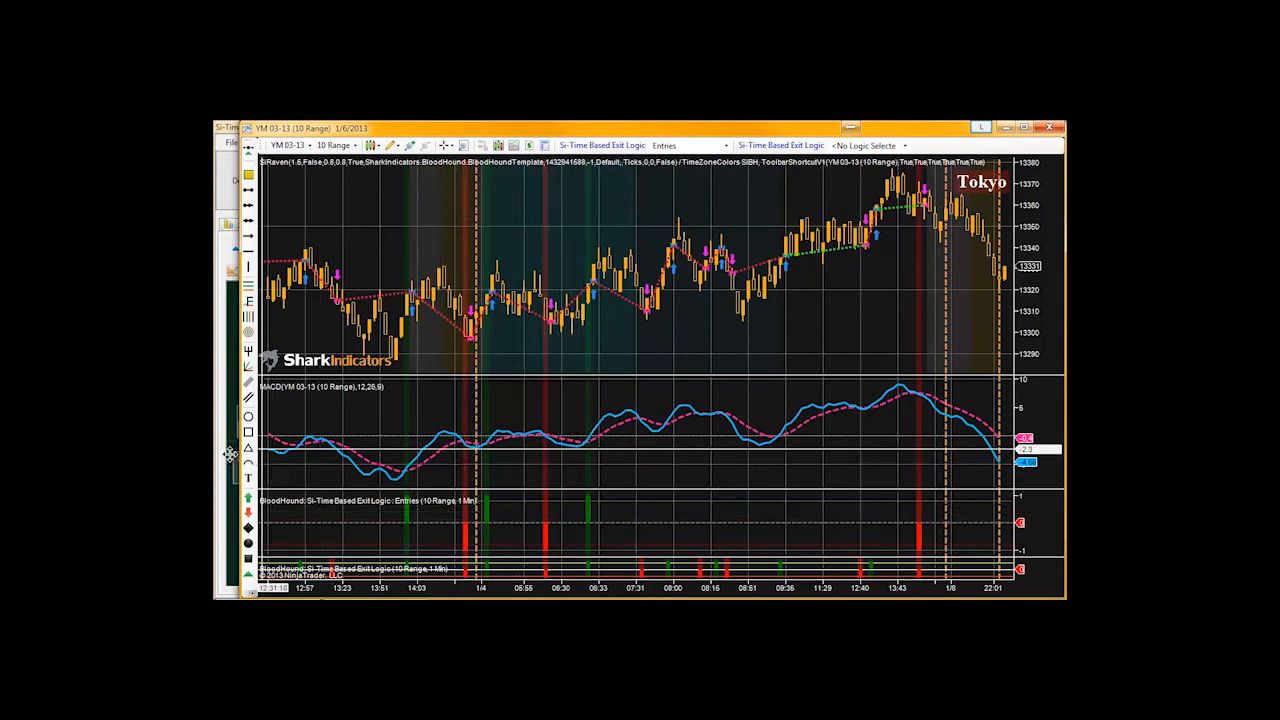
click(238, 520)
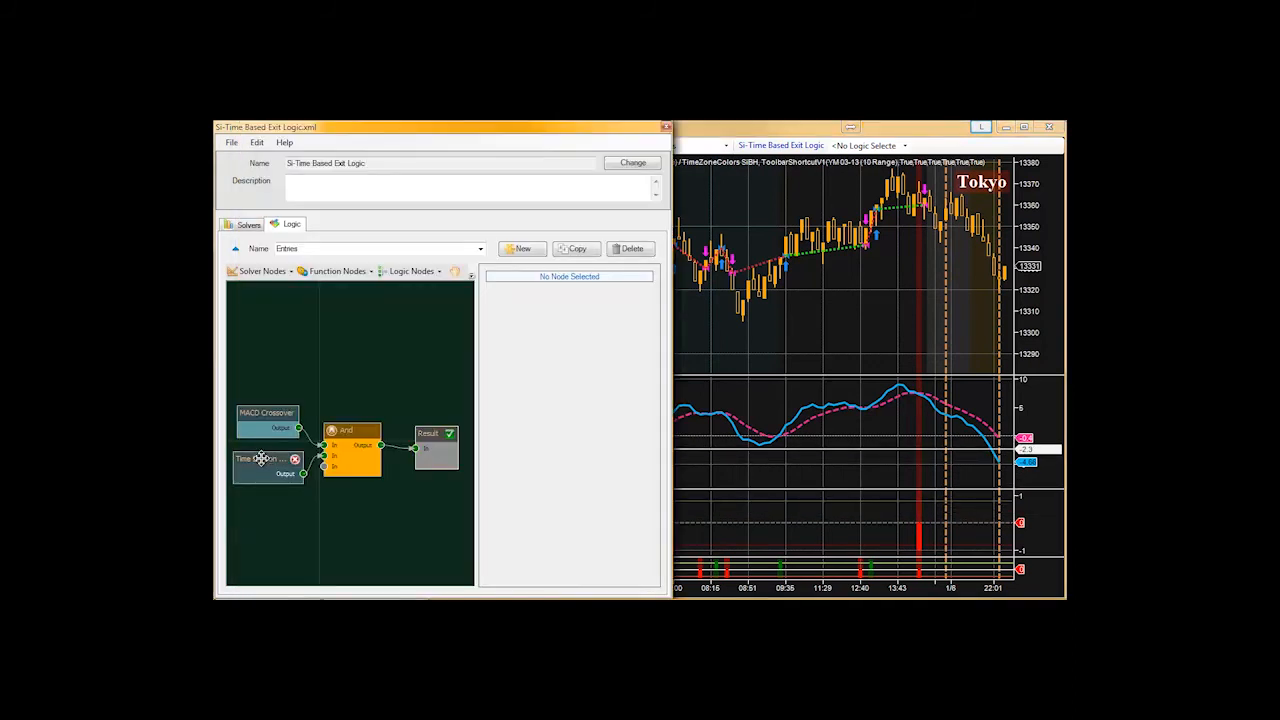
Set the Time Session Solver's In Session output back to 1 and Not In Session to 0, and check the entry signals on the chart
click(258, 460)
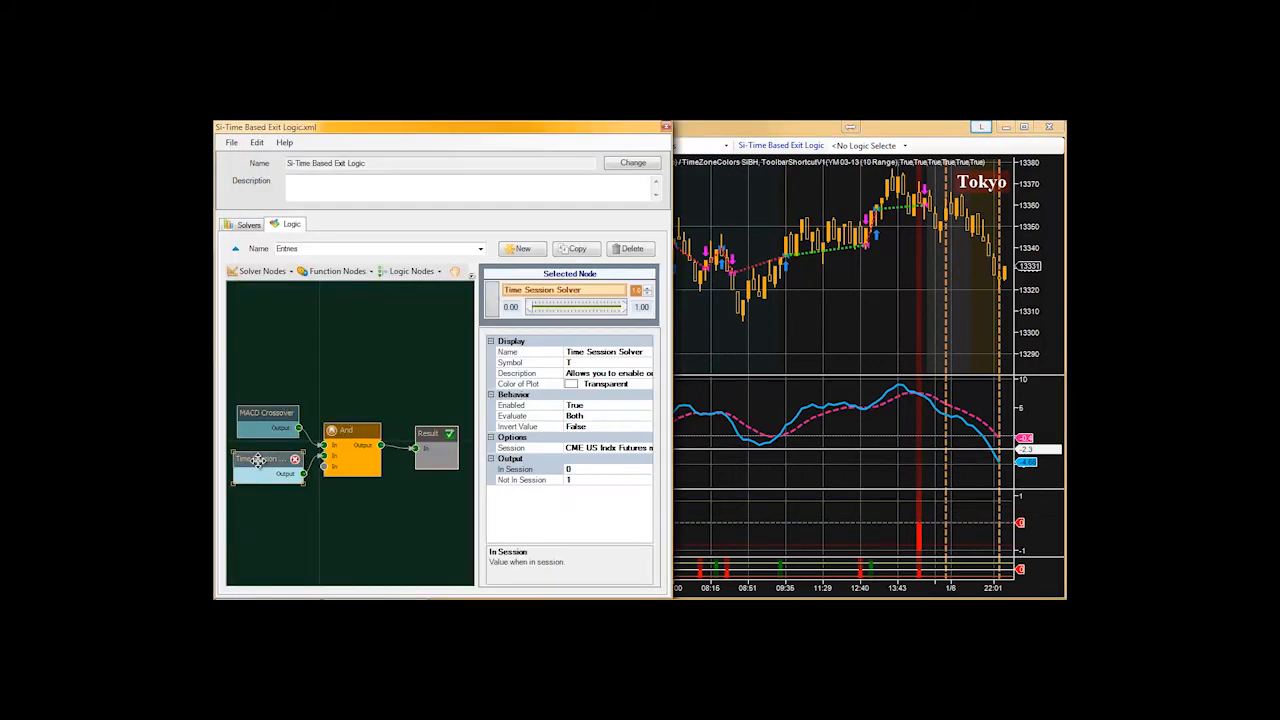
click(570, 479)
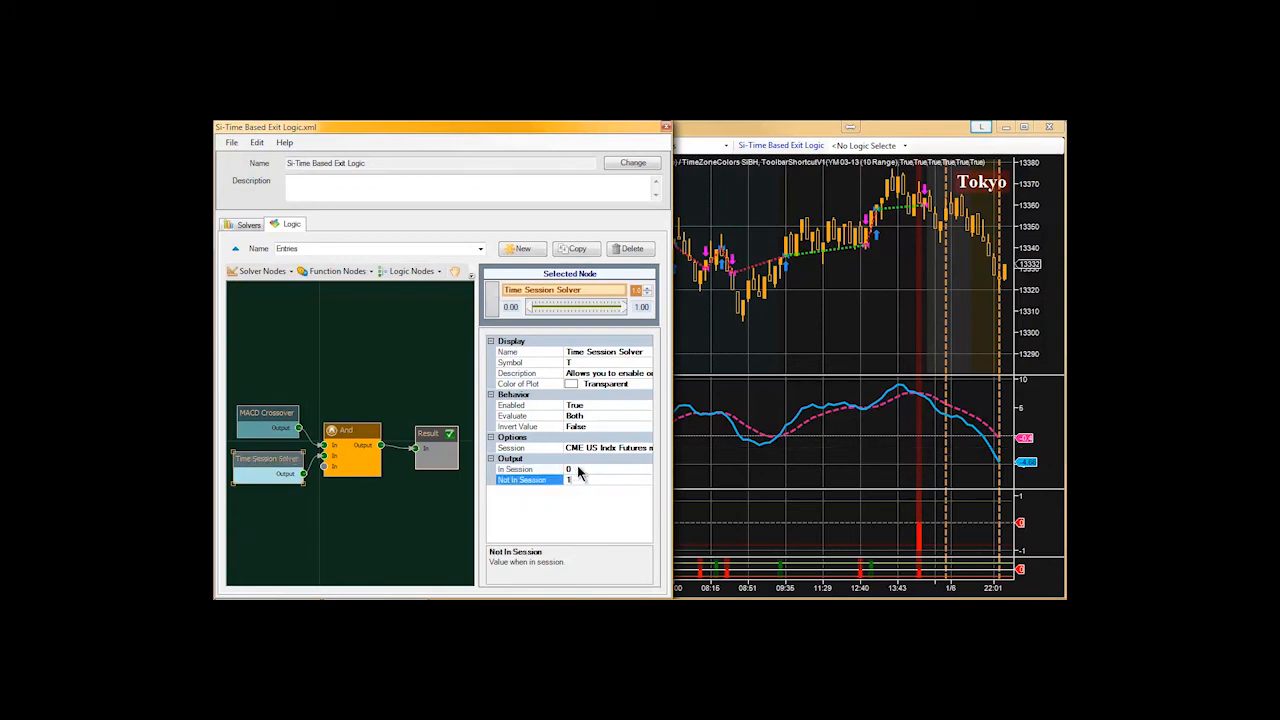
click(577, 467)
text(1)
double_click(581, 480)
text(0)
click(579, 468)
click(818, 451)
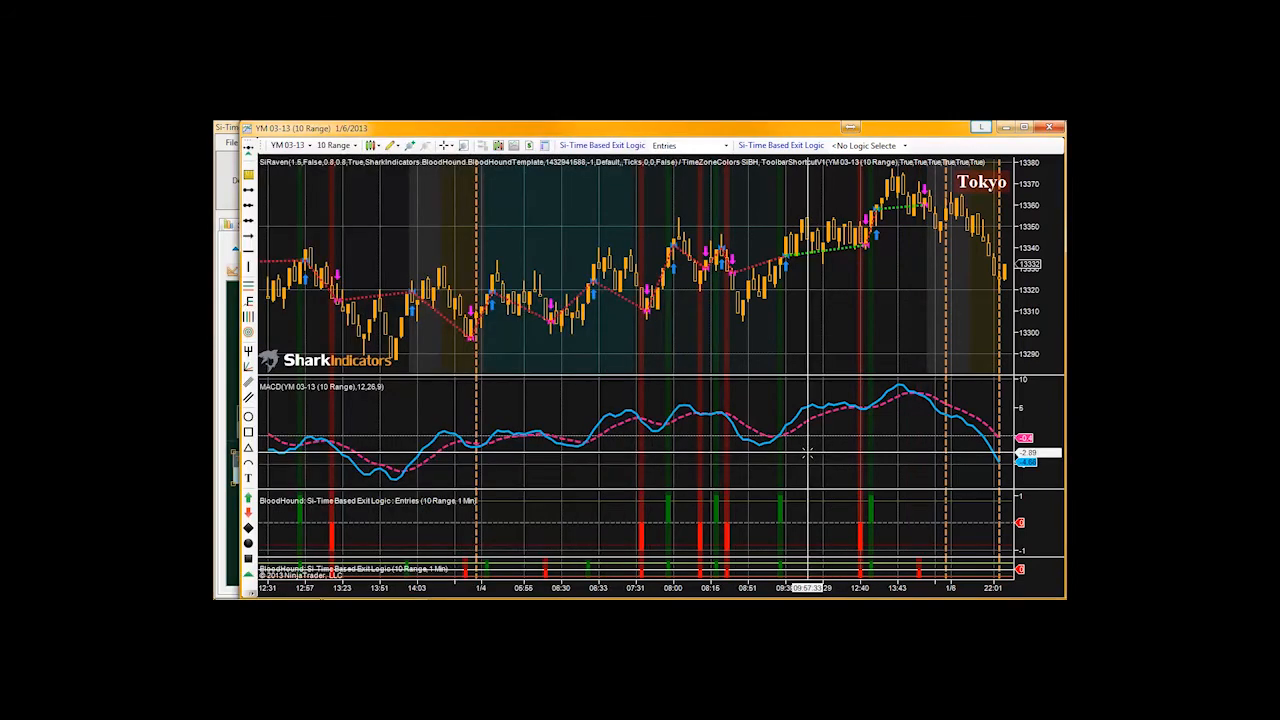
click(237, 348)
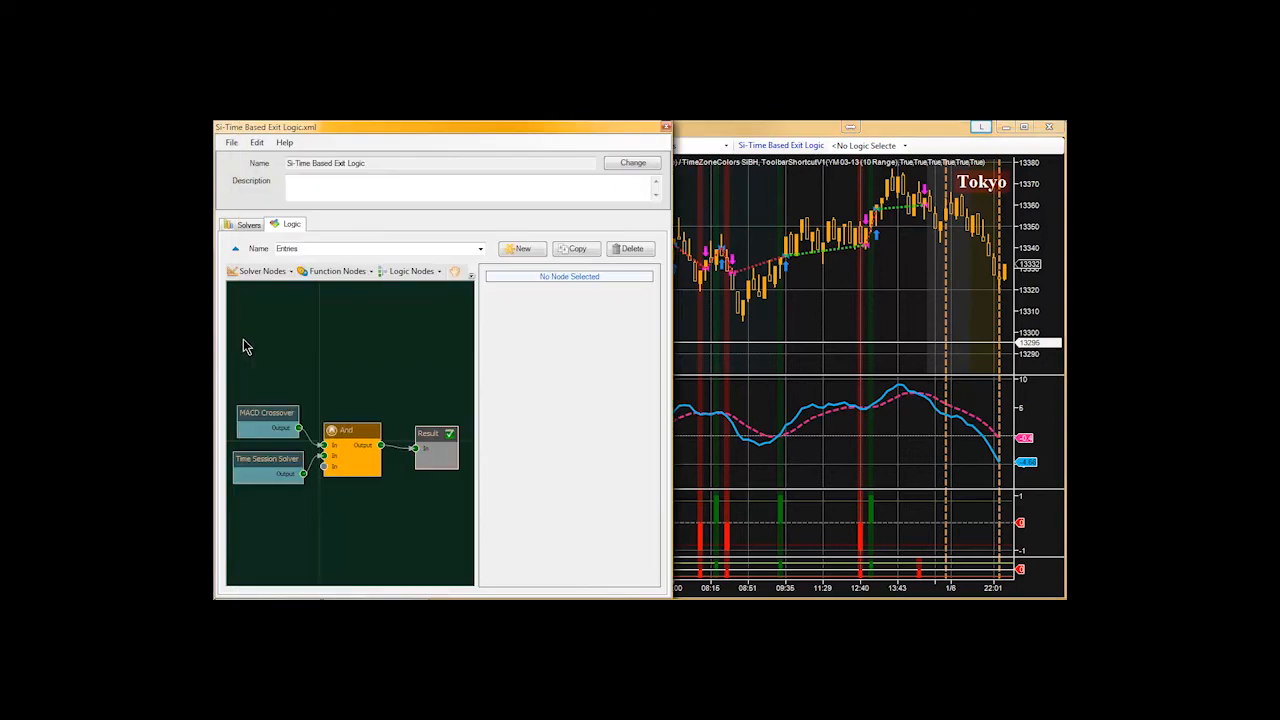
Show the Exits on Market Close logic, check its signals on the chart, and save the Si-Time Based Exit Logic template
click(480, 248)
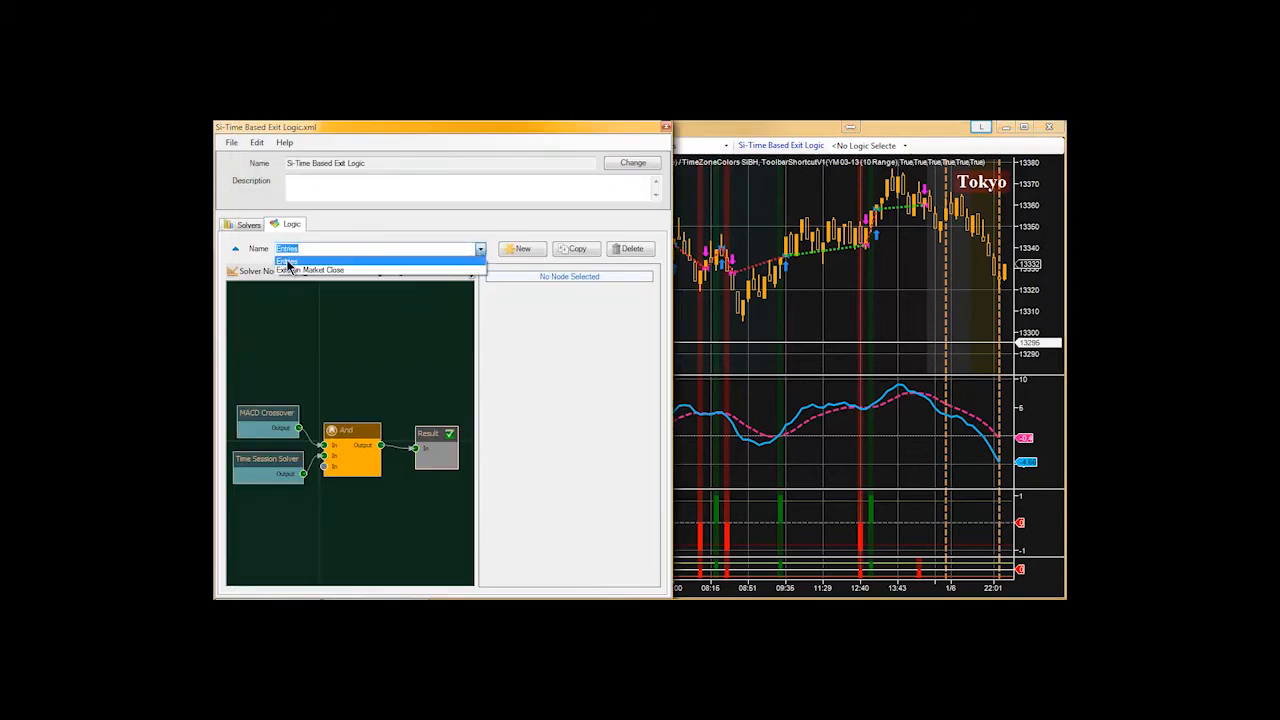
click(301, 271)
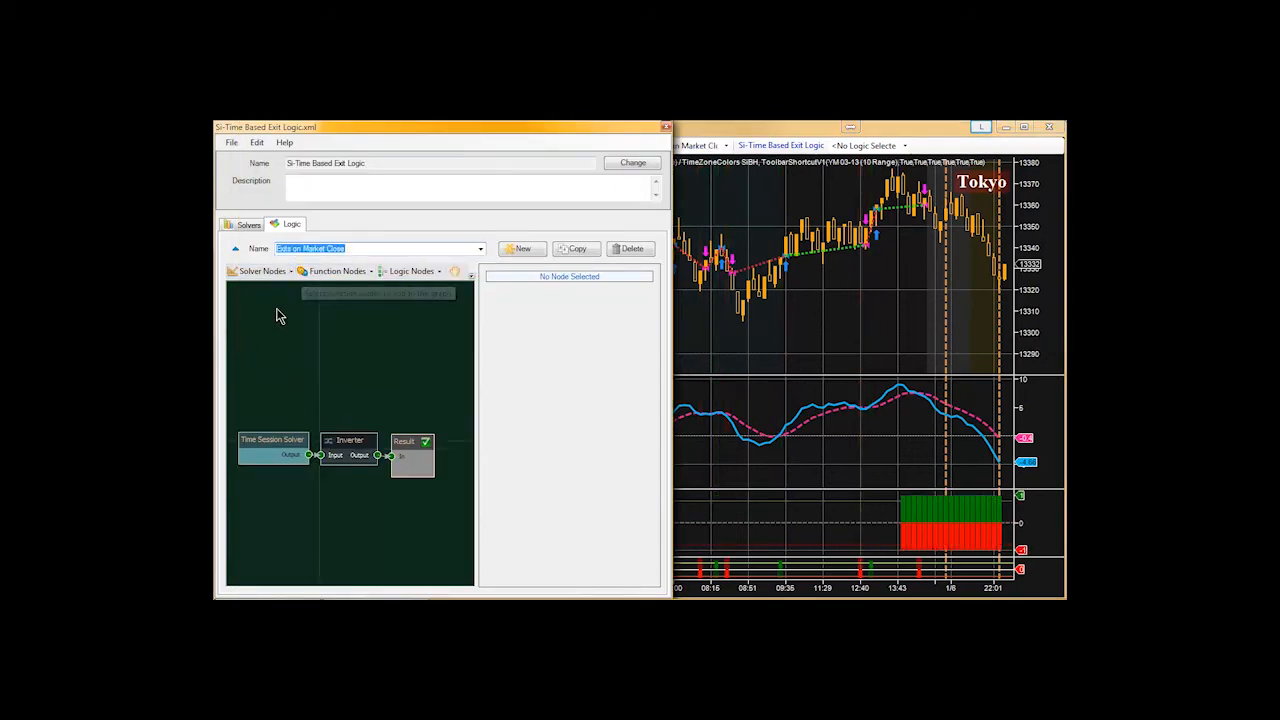
click(795, 360)
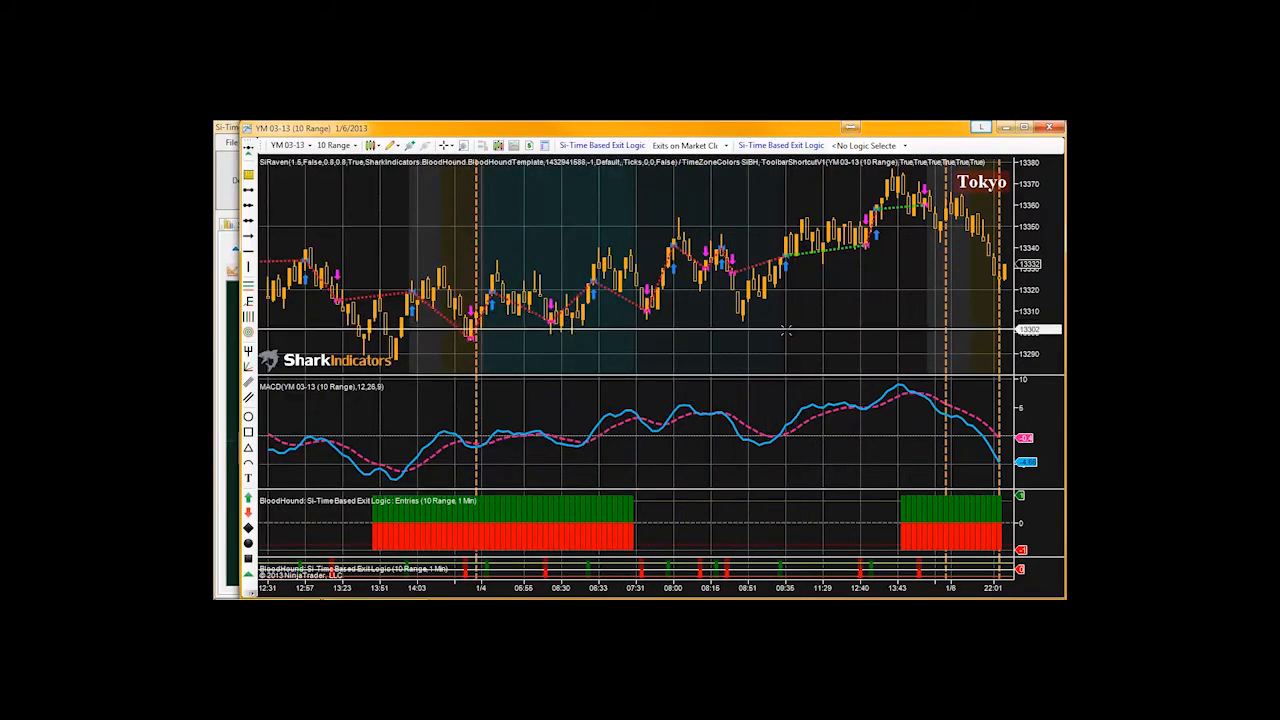
click(232, 388)
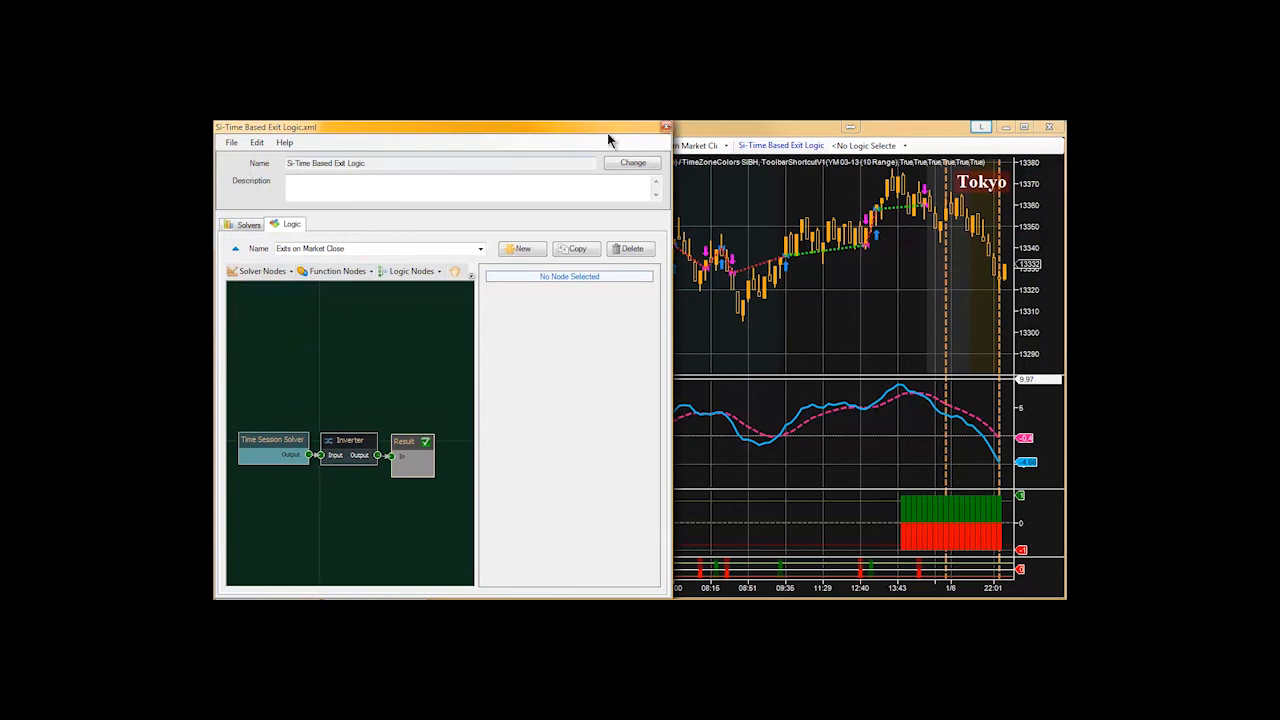
click(231, 143)
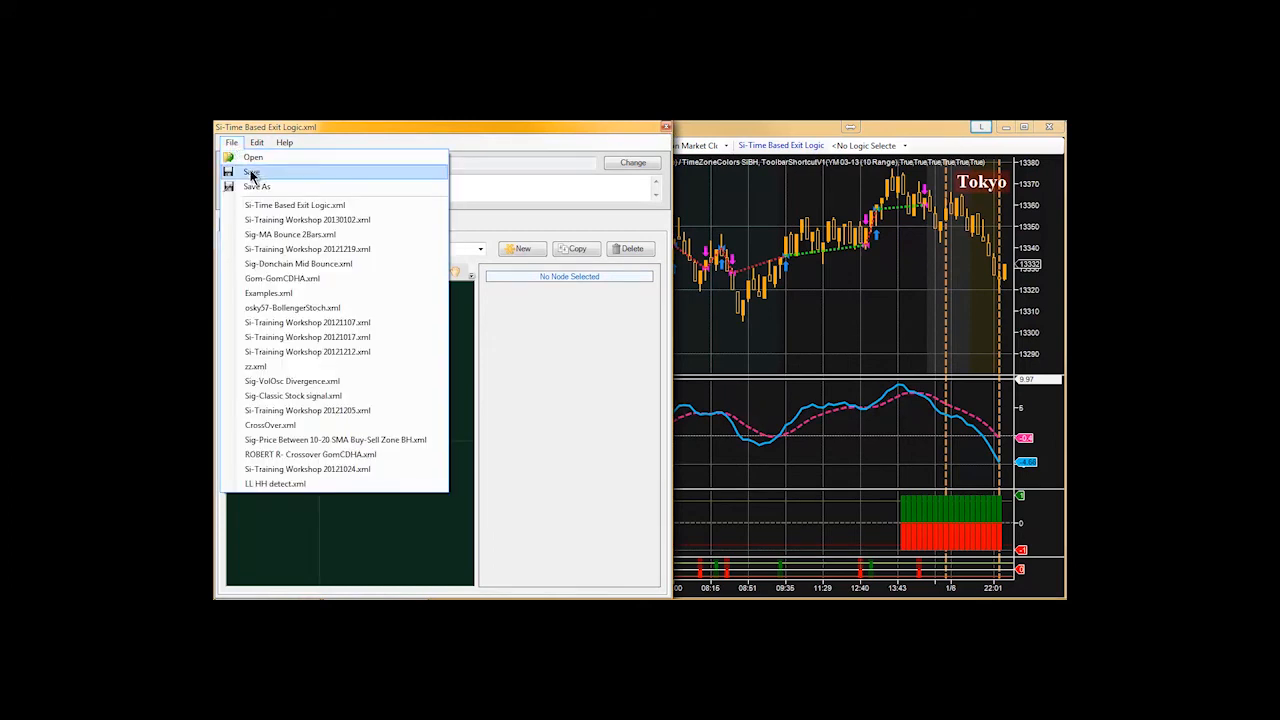
click(251, 174)
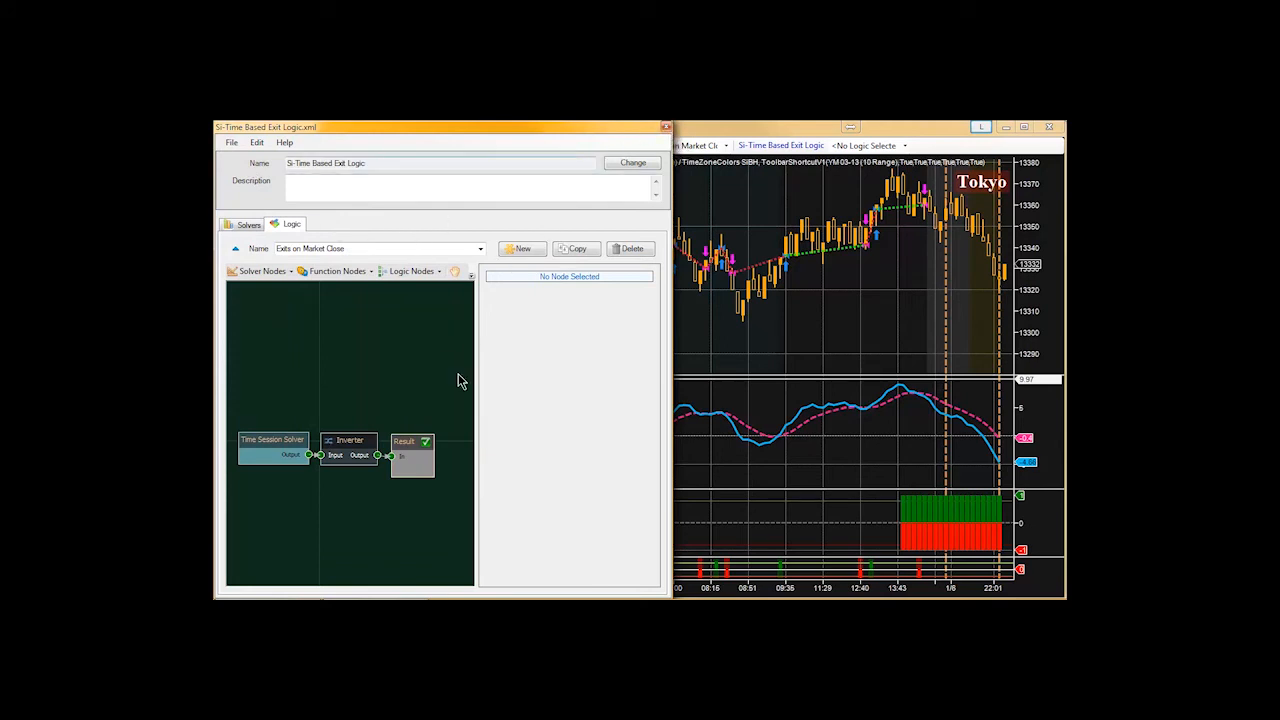
Open the chart's strategies dialog, enlarge it, and disable the applied SiRaven strategy by setting Enabled to False
click(822, 322)
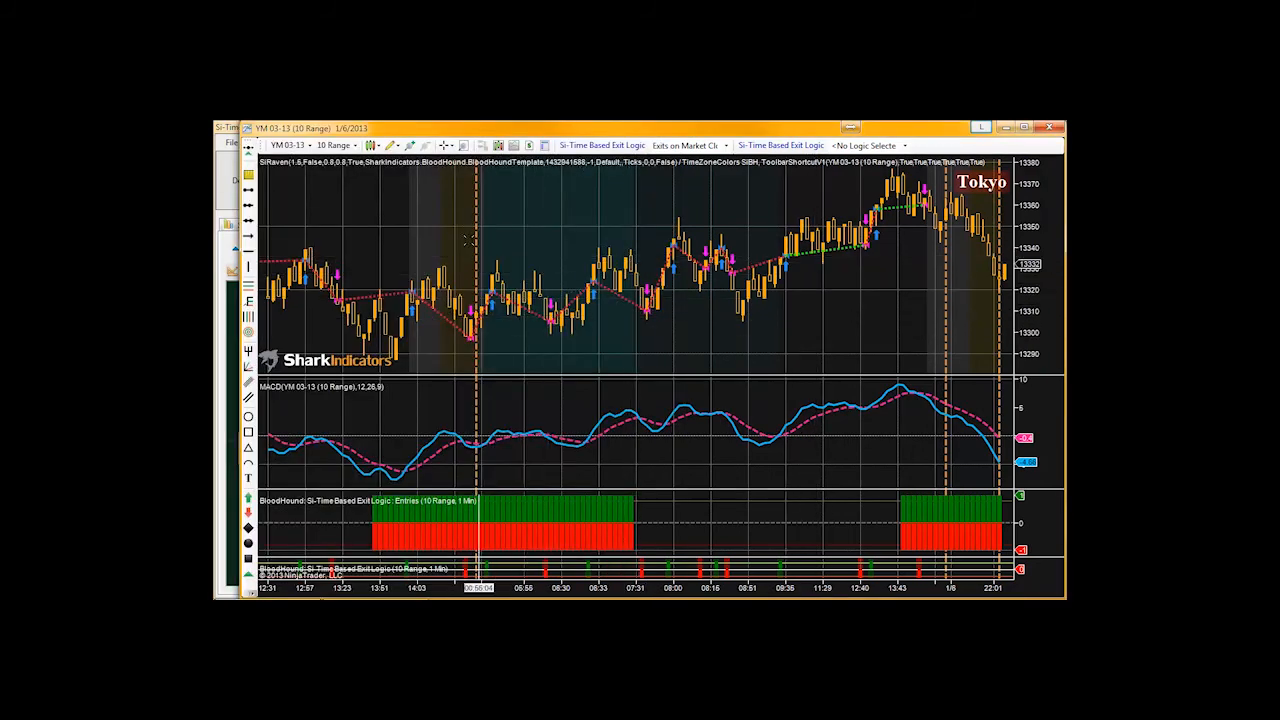
right_click(398, 207)
click(434, 277)
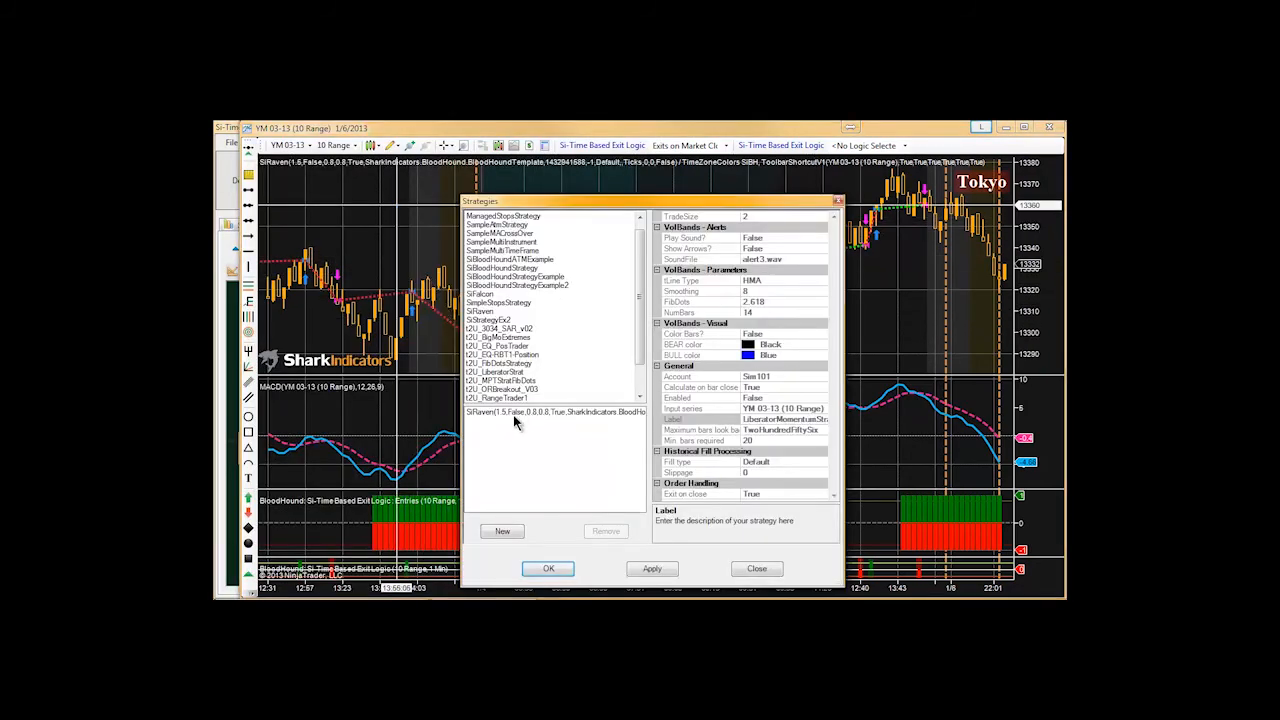
click(516, 413)
drag(540, 208, 527, 134)
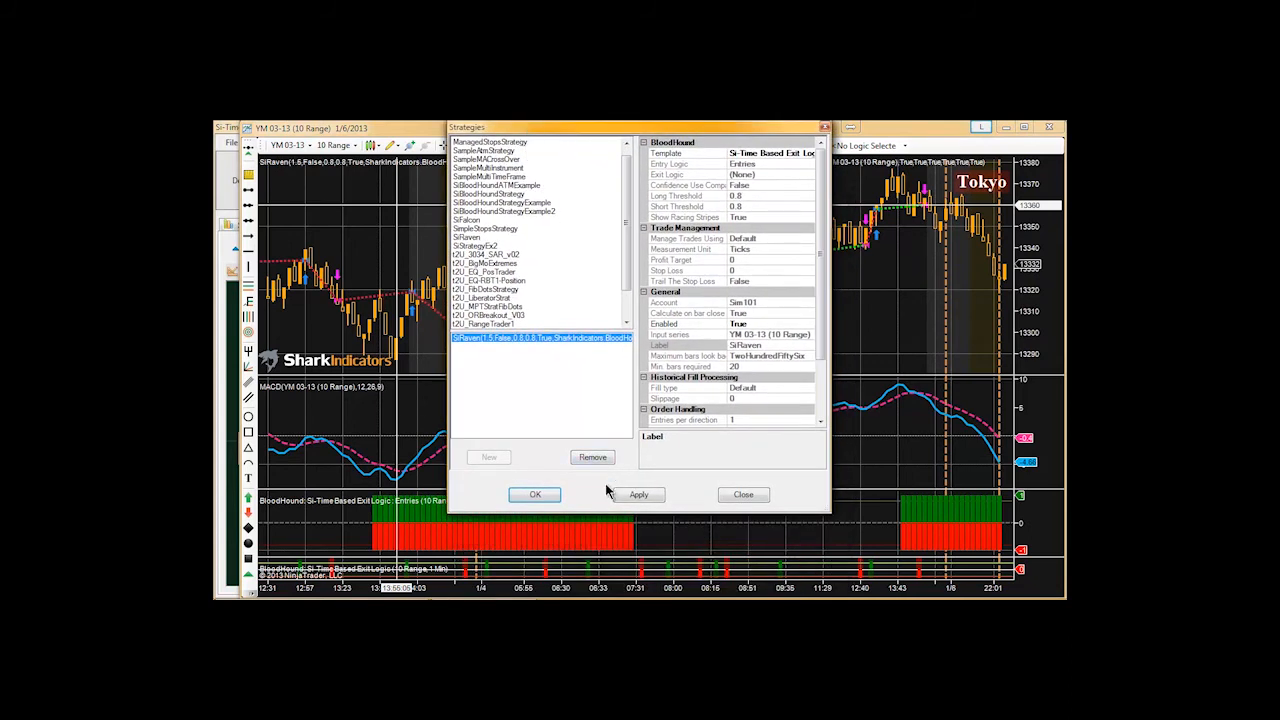
drag(588, 513, 588, 578)
double_click(741, 326)
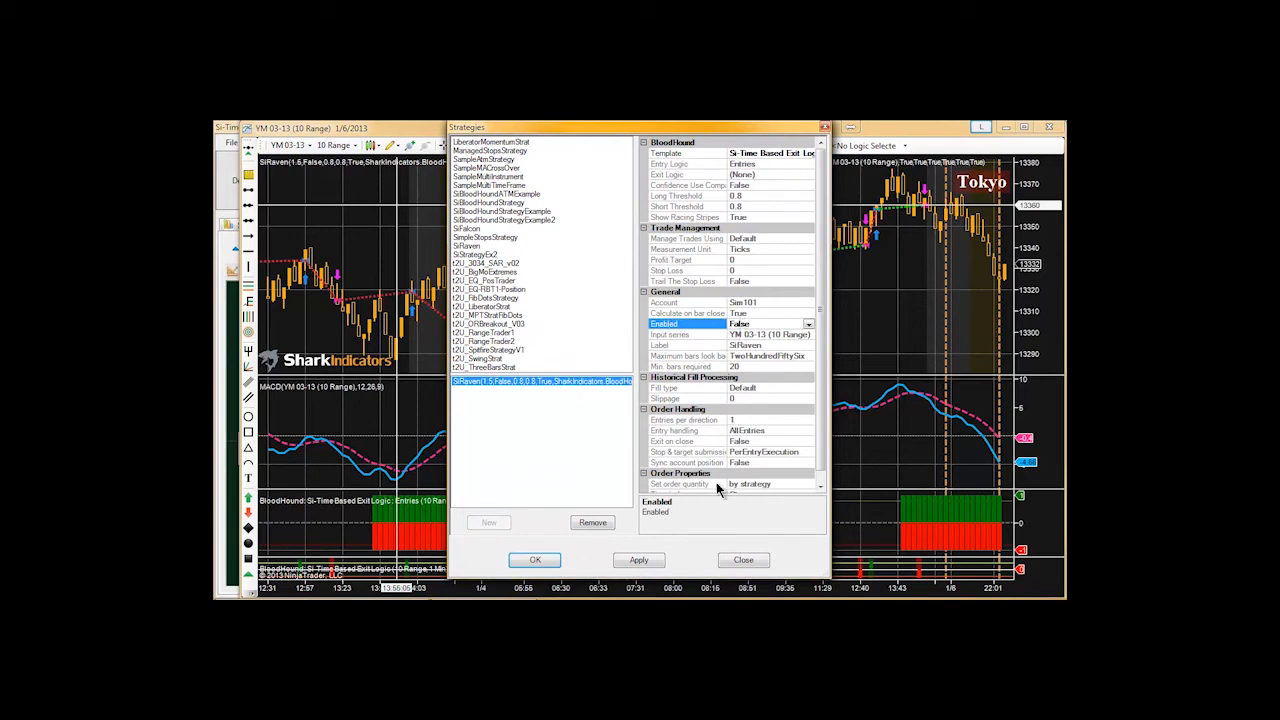
click(640, 563)
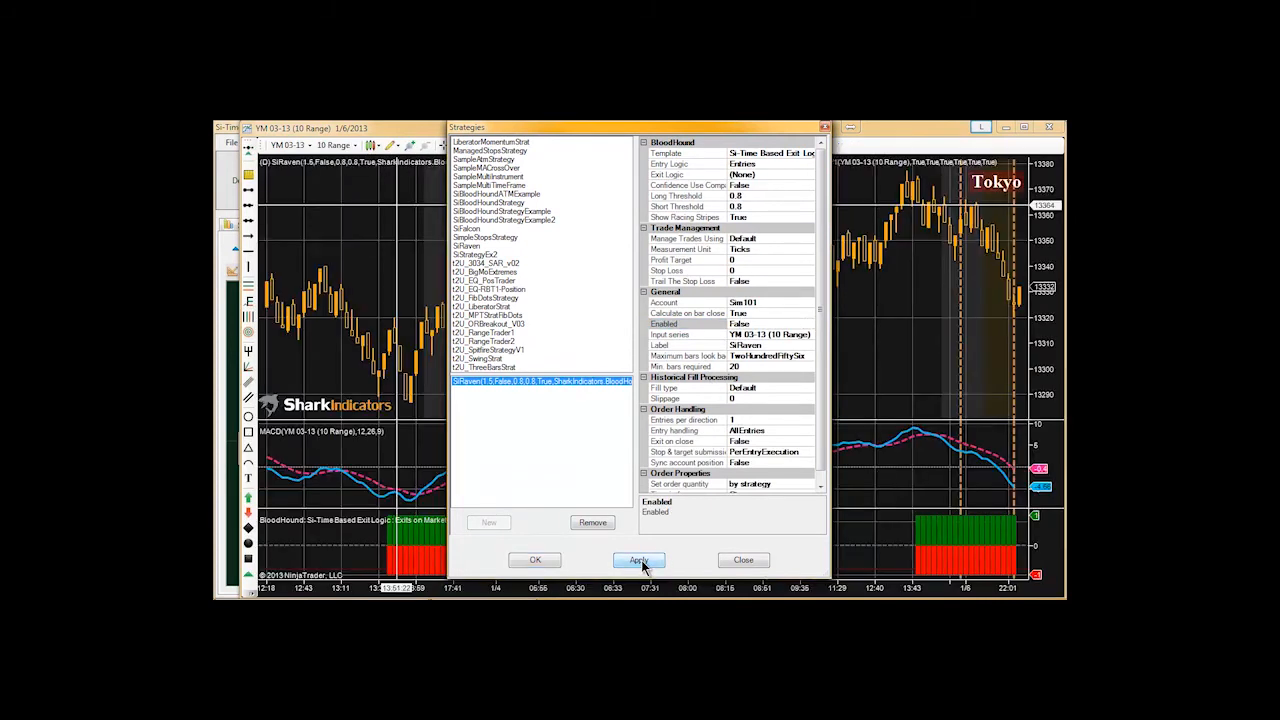
Reload the saved Si-Time Based Exit Logic.xml file as the SiRaven strategy's BloodHound template
click(777, 153)
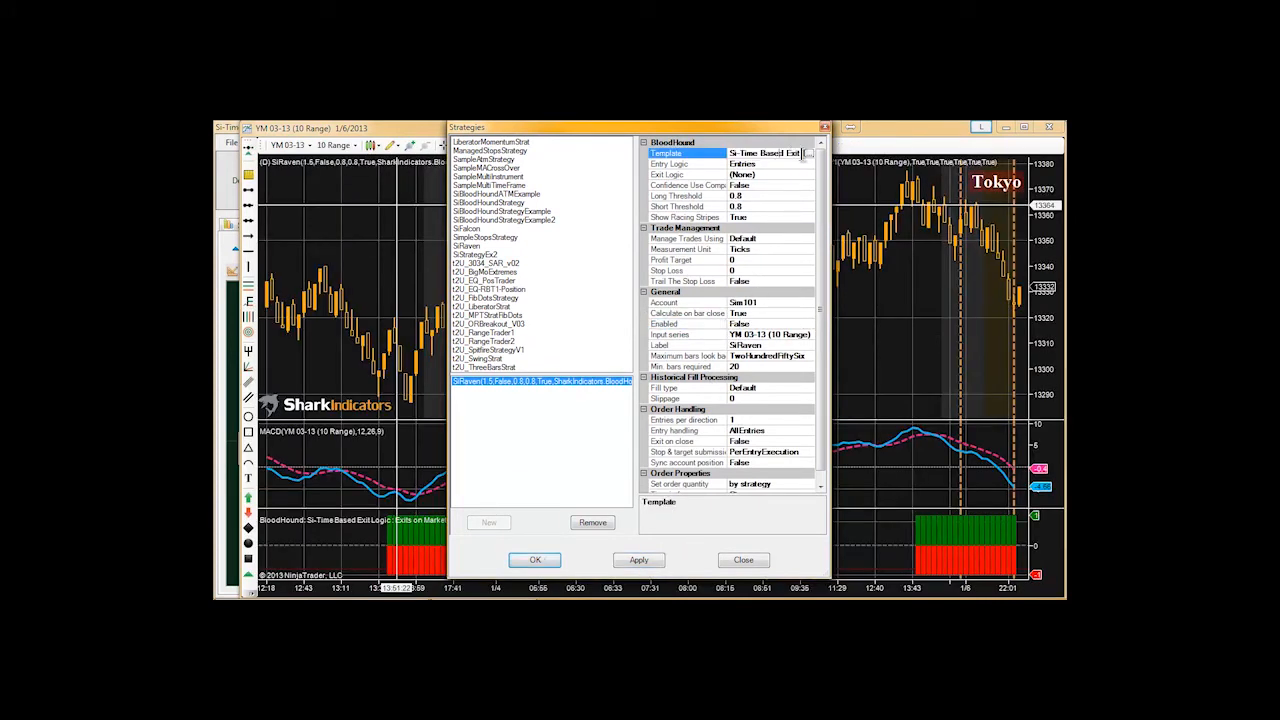
click(807, 153)
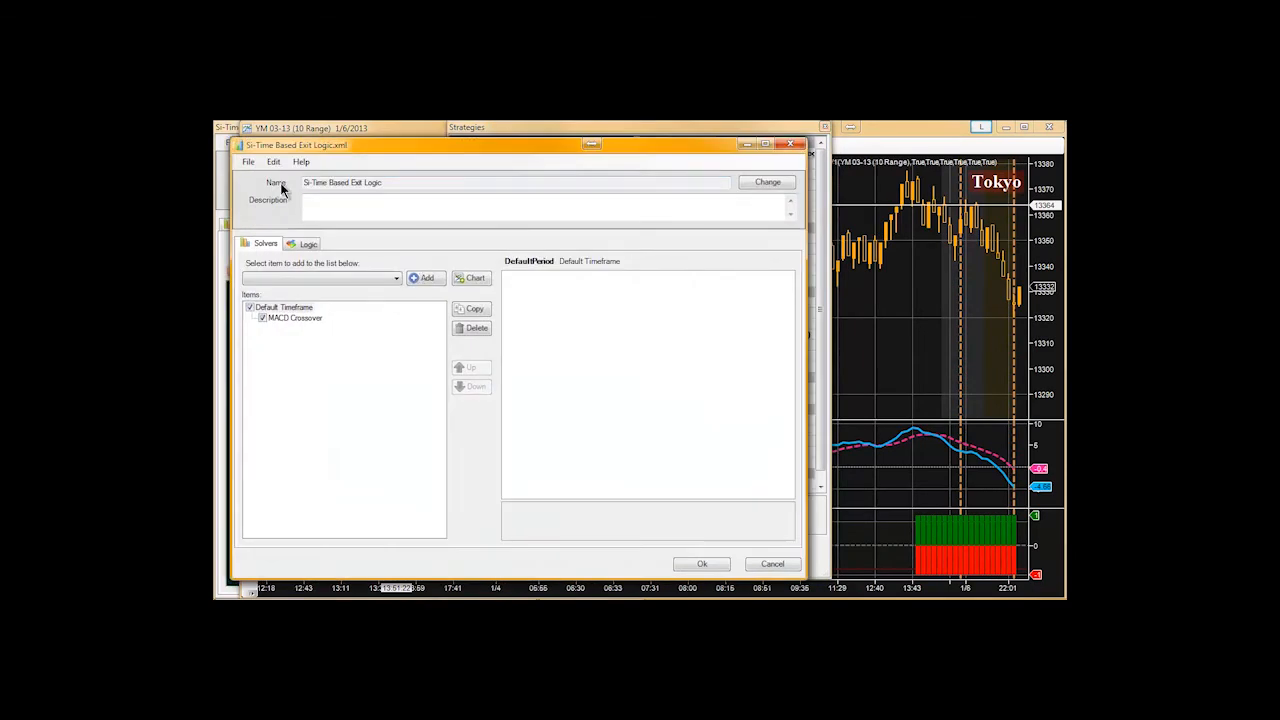
click(248, 162)
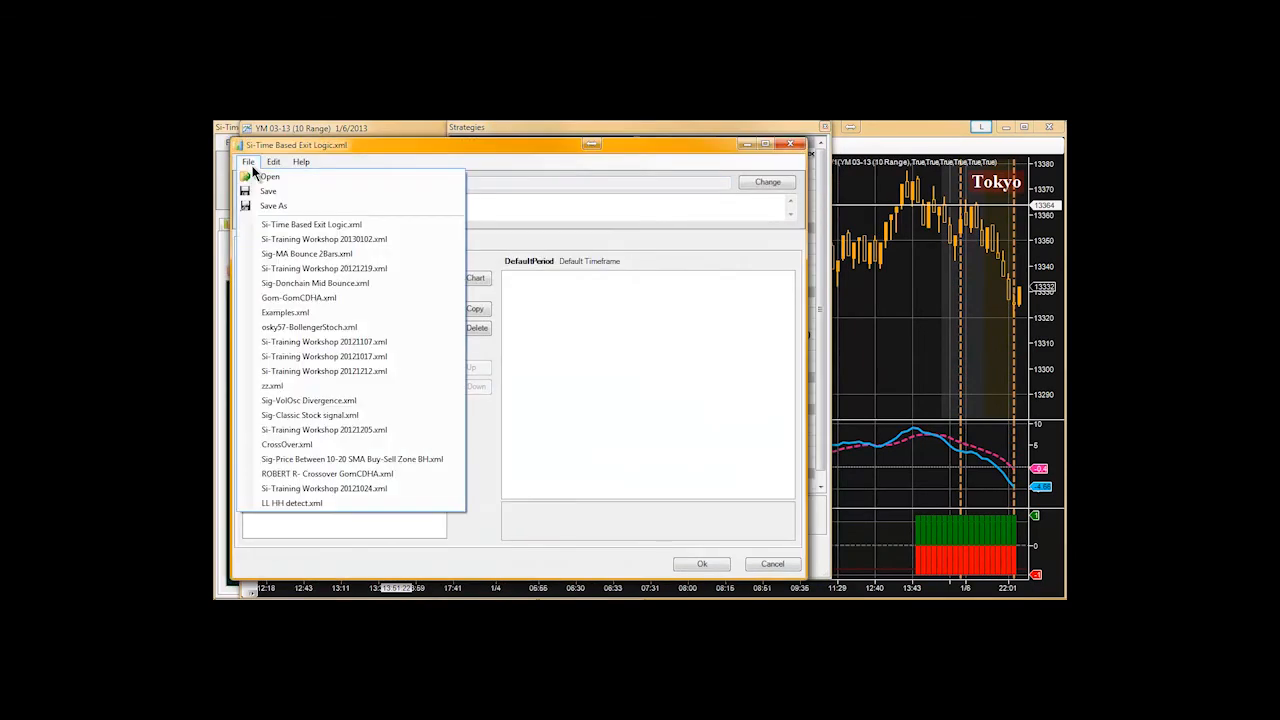
click(303, 226)
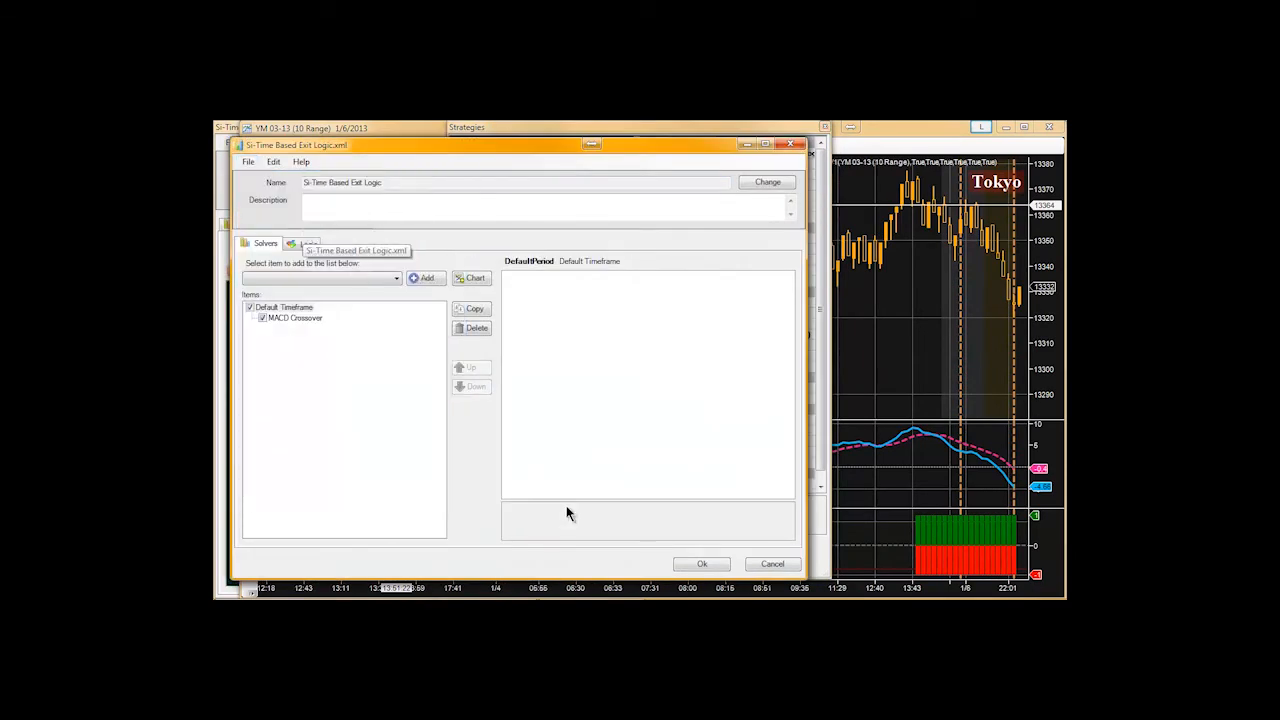
click(695, 565)
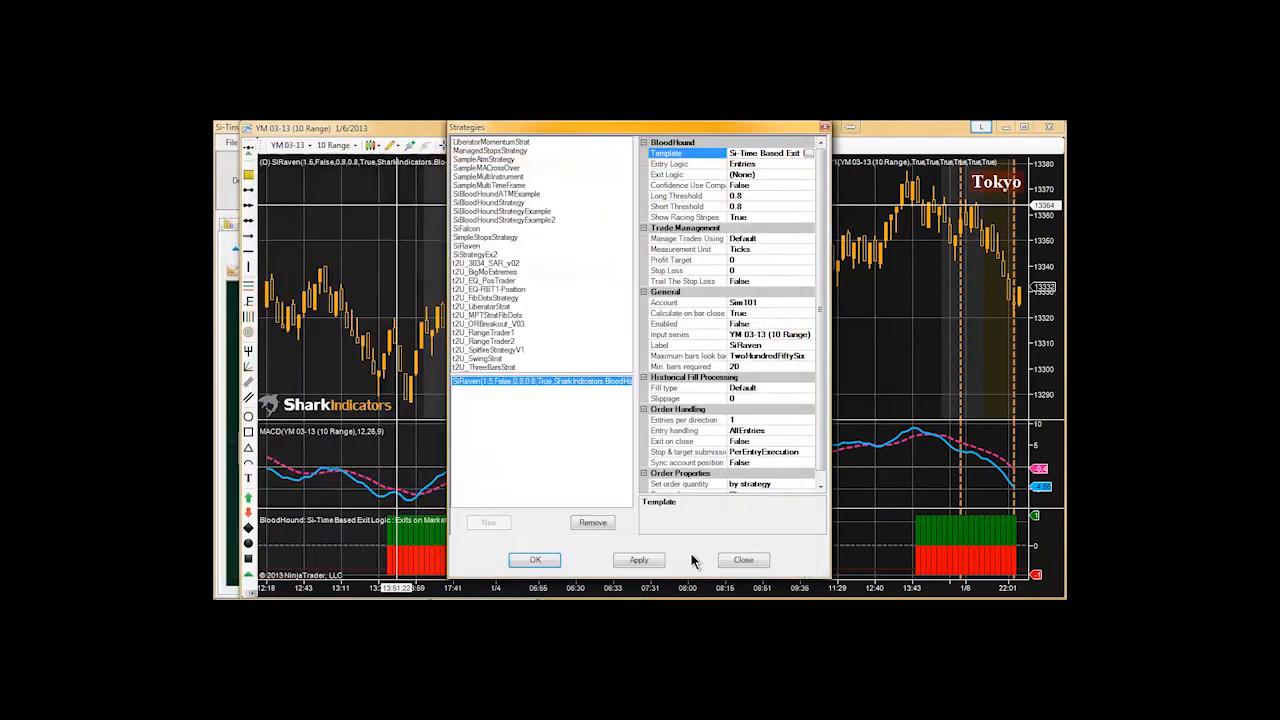
Set the SiRaven strategy's Exit Logic to Exits on Market Close, set Enabled to True, and apply the strategy to the chart
click(741, 165)
click(749, 174)
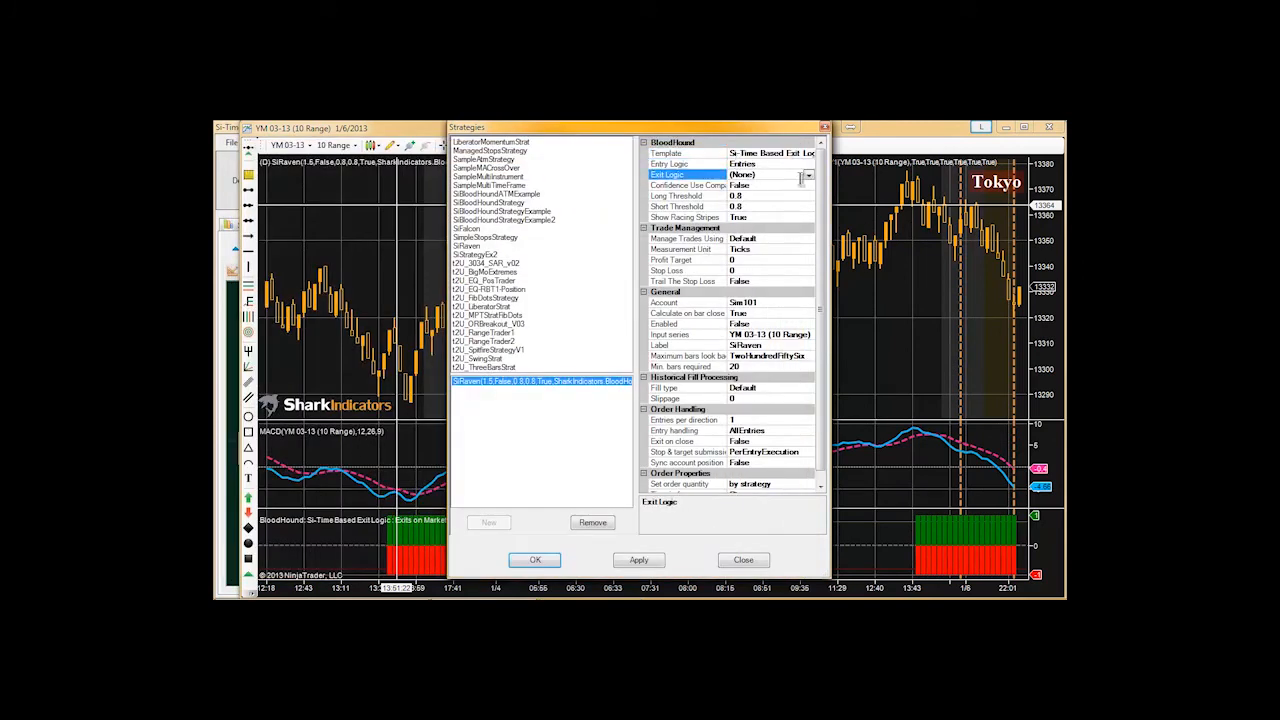
click(806, 176)
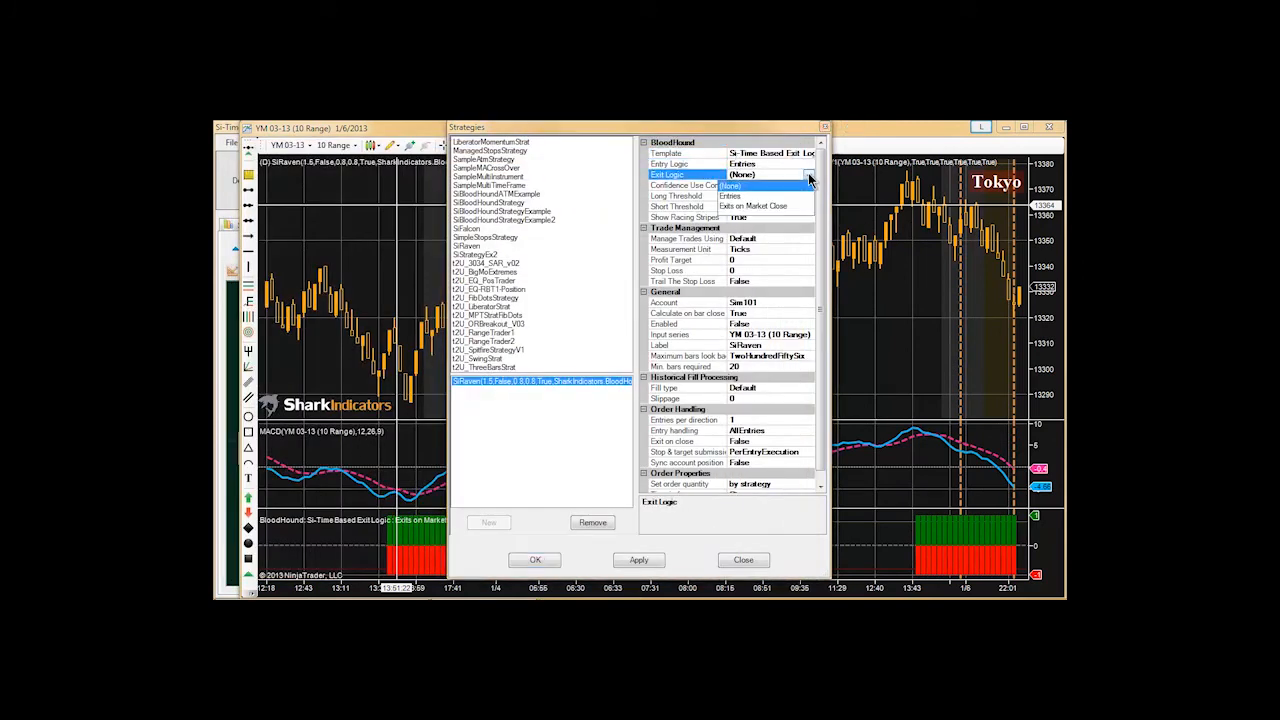
click(749, 207)
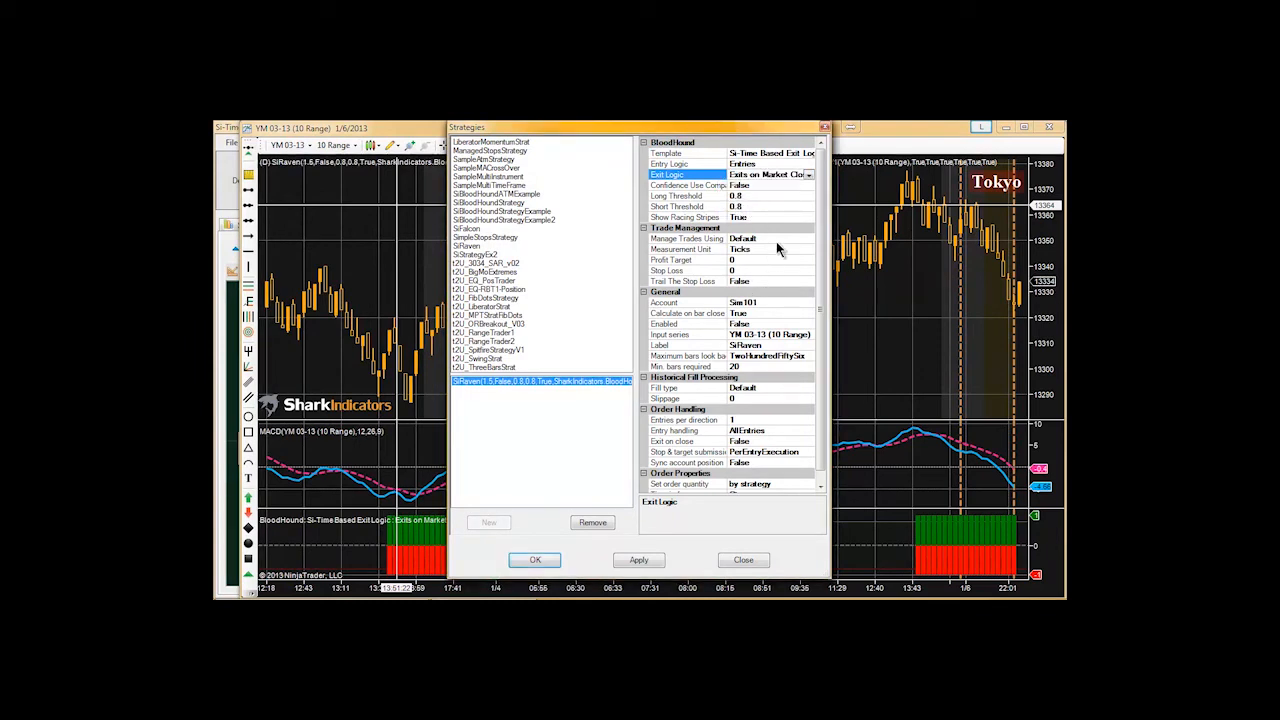
click(753, 325)
click(536, 563)
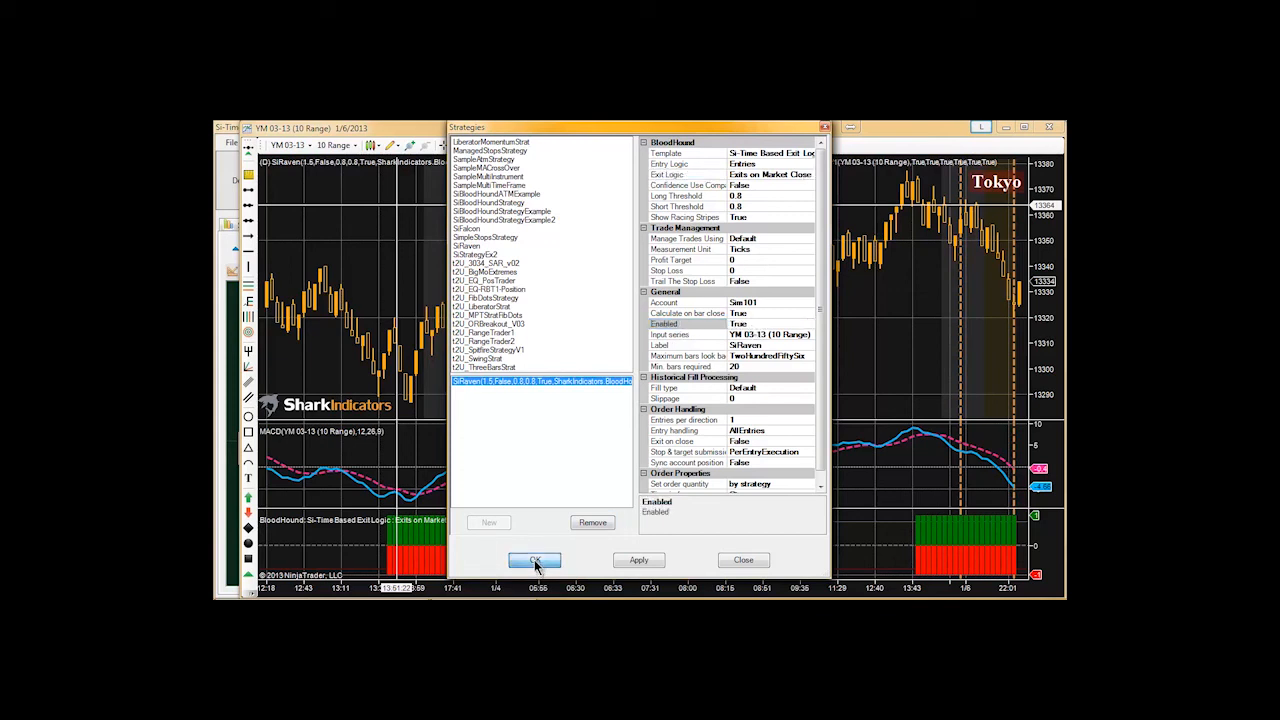
click(535, 562)
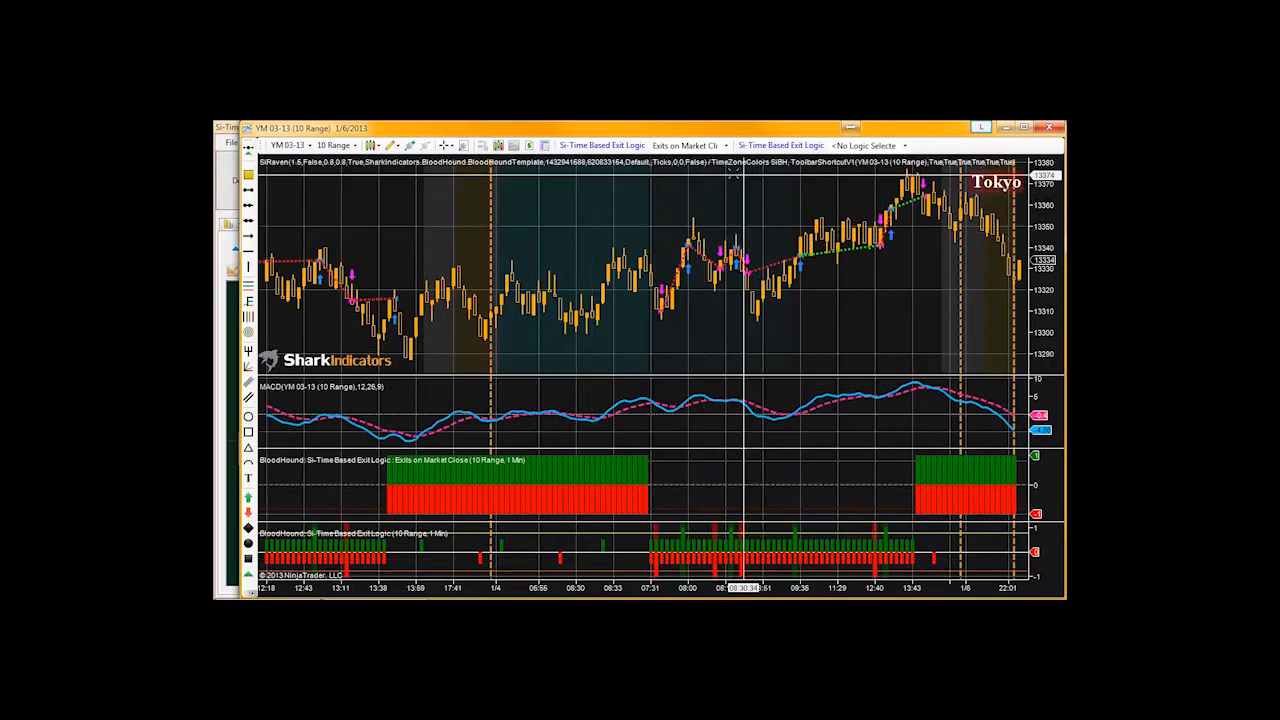
Show the Entries logic in both BloodHound indicators and shrink their chart panels to give the MACD panel more height
click(678, 148)
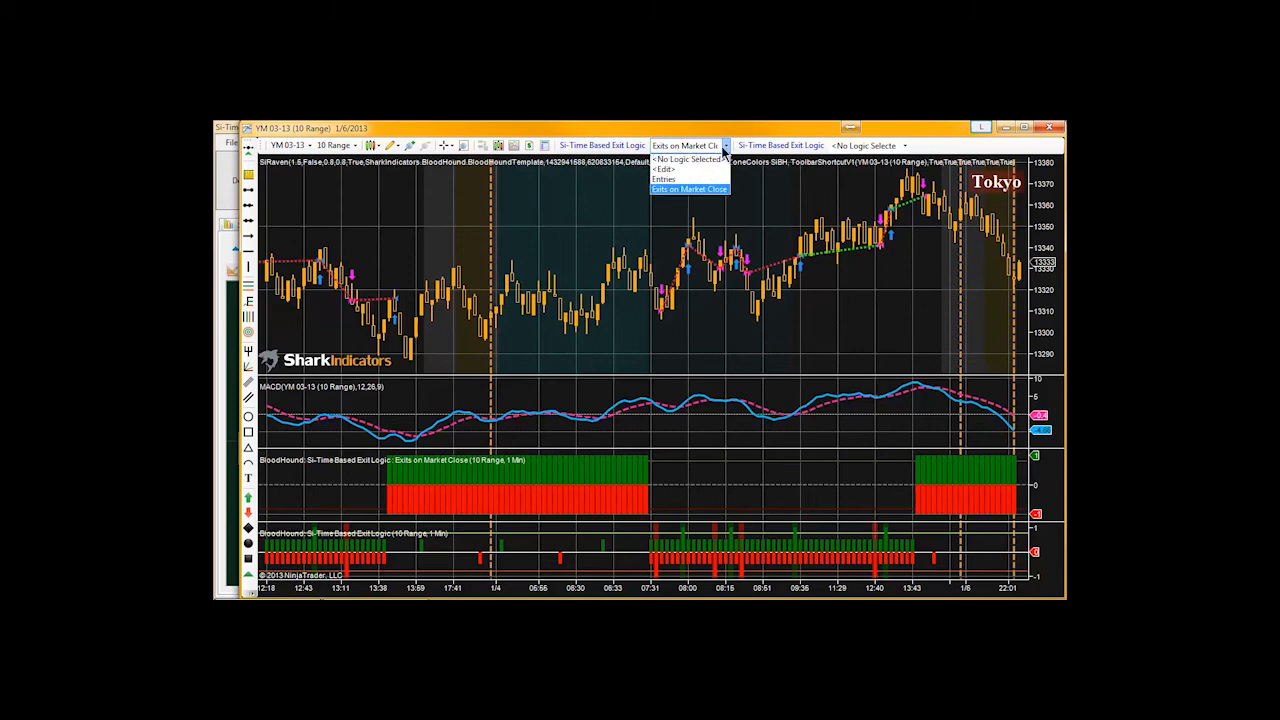
click(665, 180)
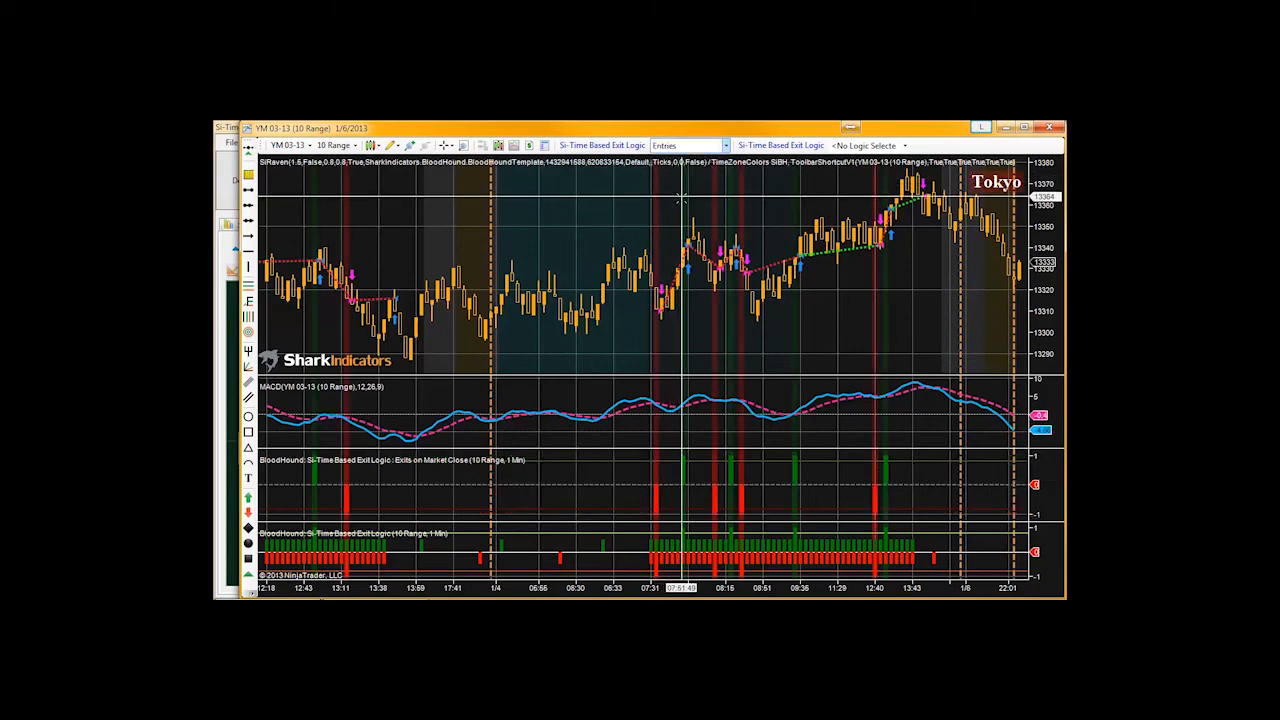
click(904, 146)
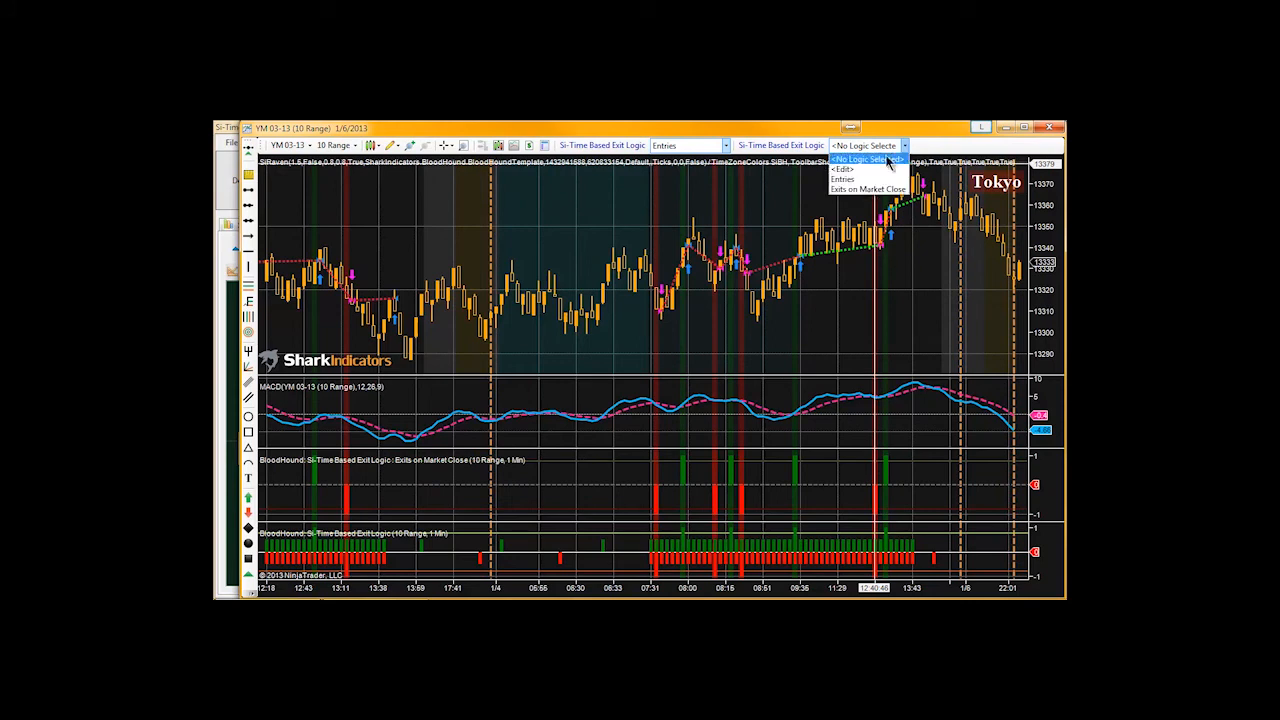
click(846, 180)
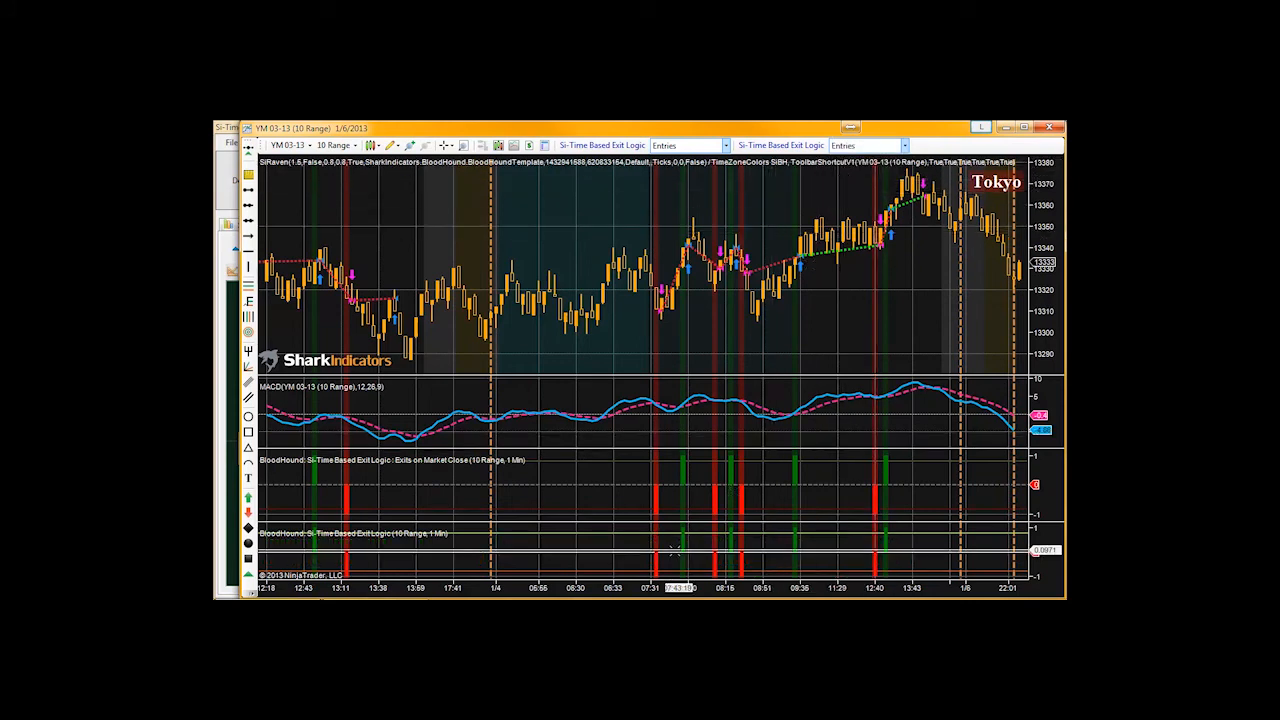
drag(617, 523, 618, 555)
drag(631, 449, 631, 503)
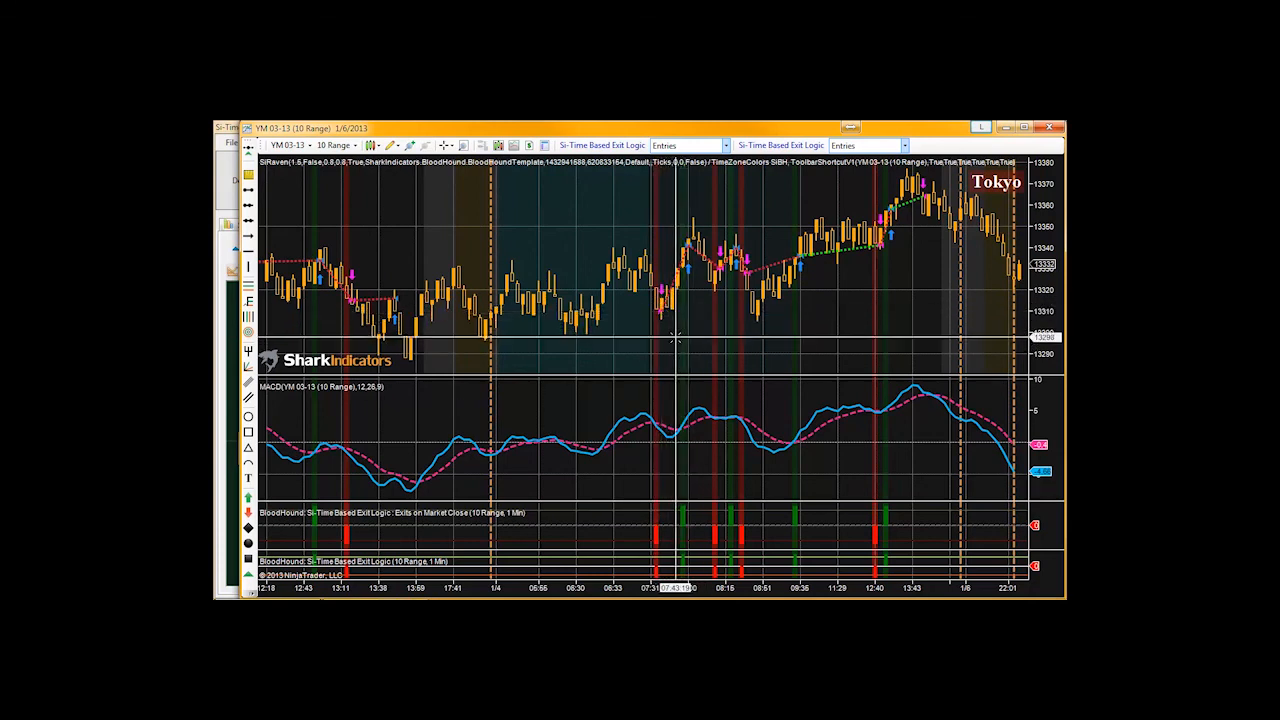
Examine the strategy's earlier trades around 1/3/2013 on the chart and review the applied SiRaven strategy's settings
drag(298, 213, 977, 243)
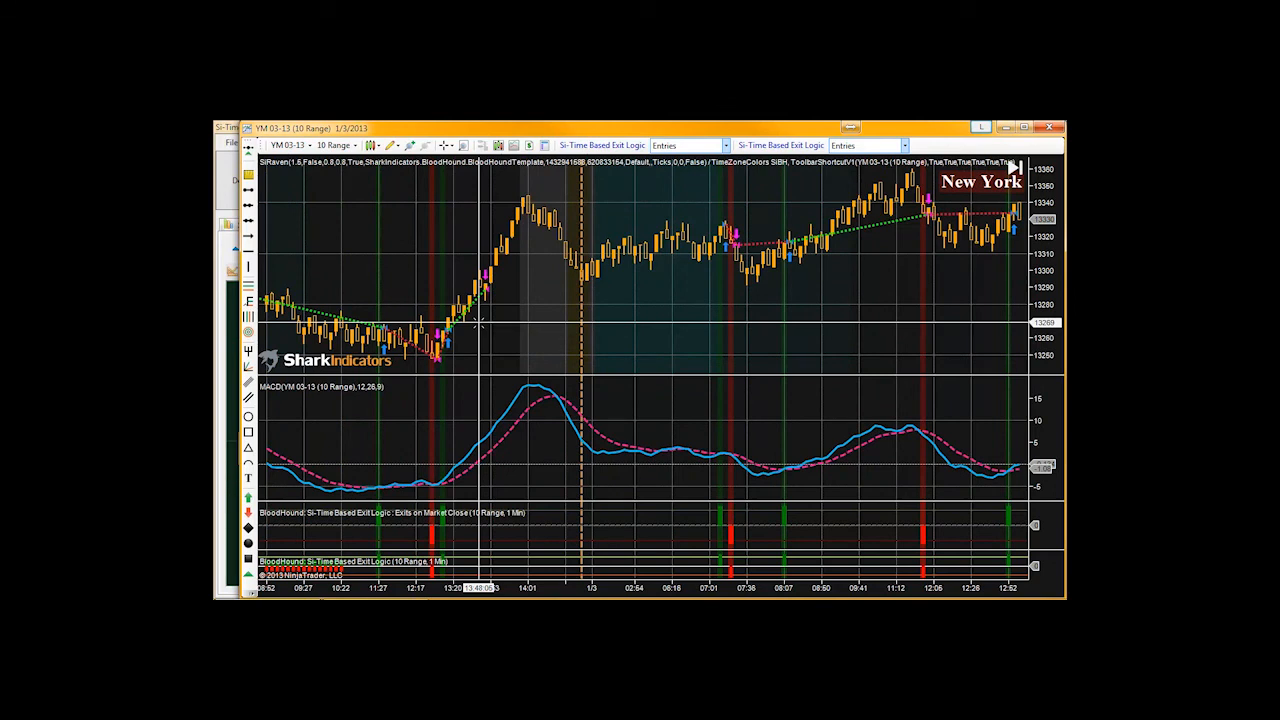
right_click(397, 237)
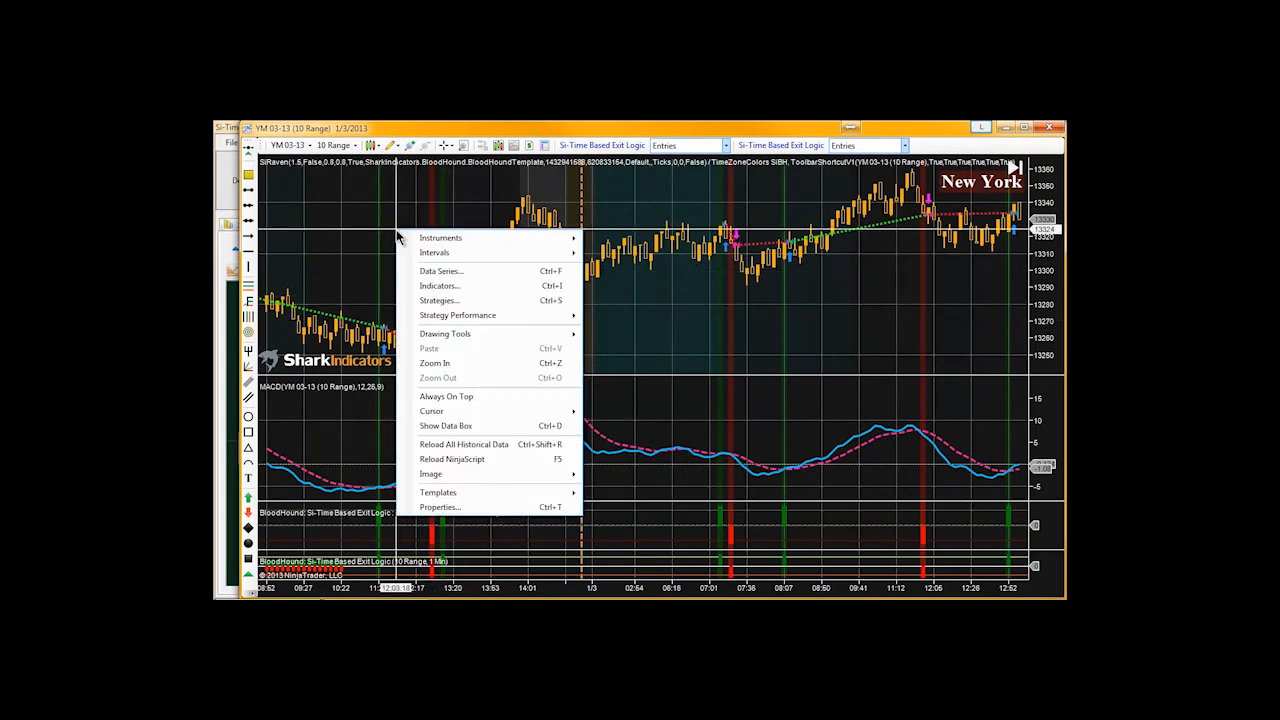
click(437, 301)
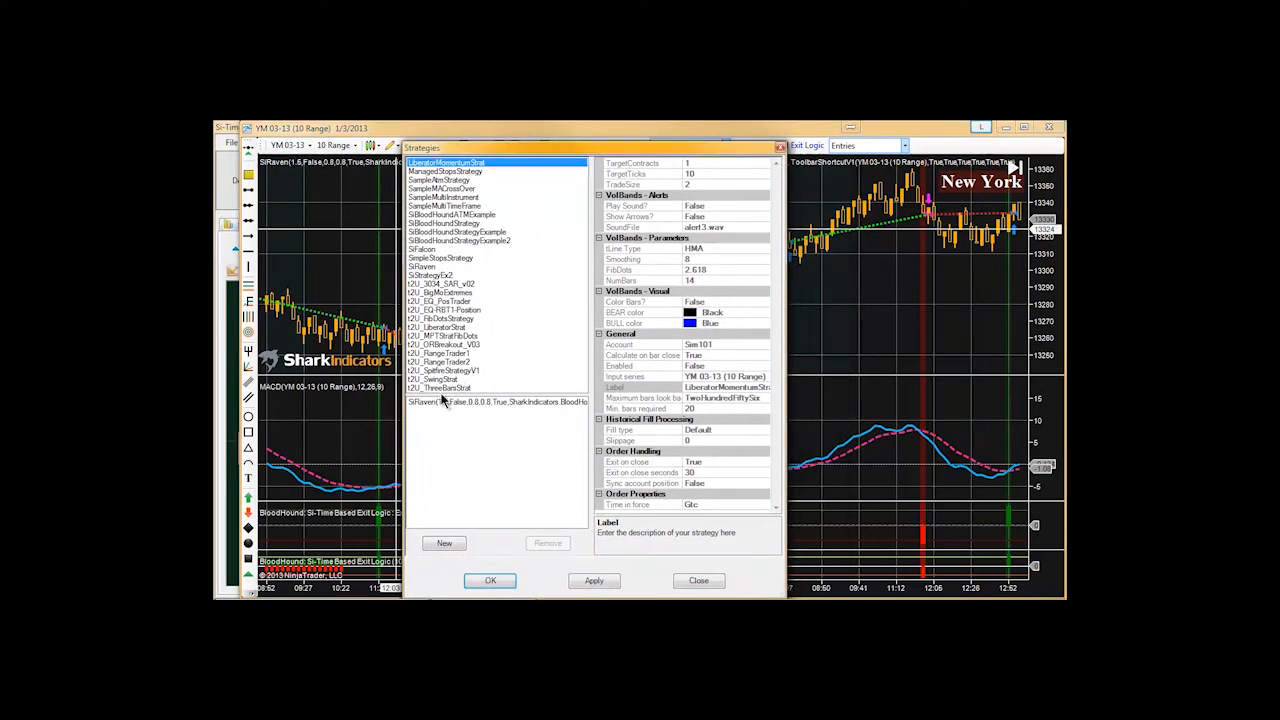
click(421, 400)
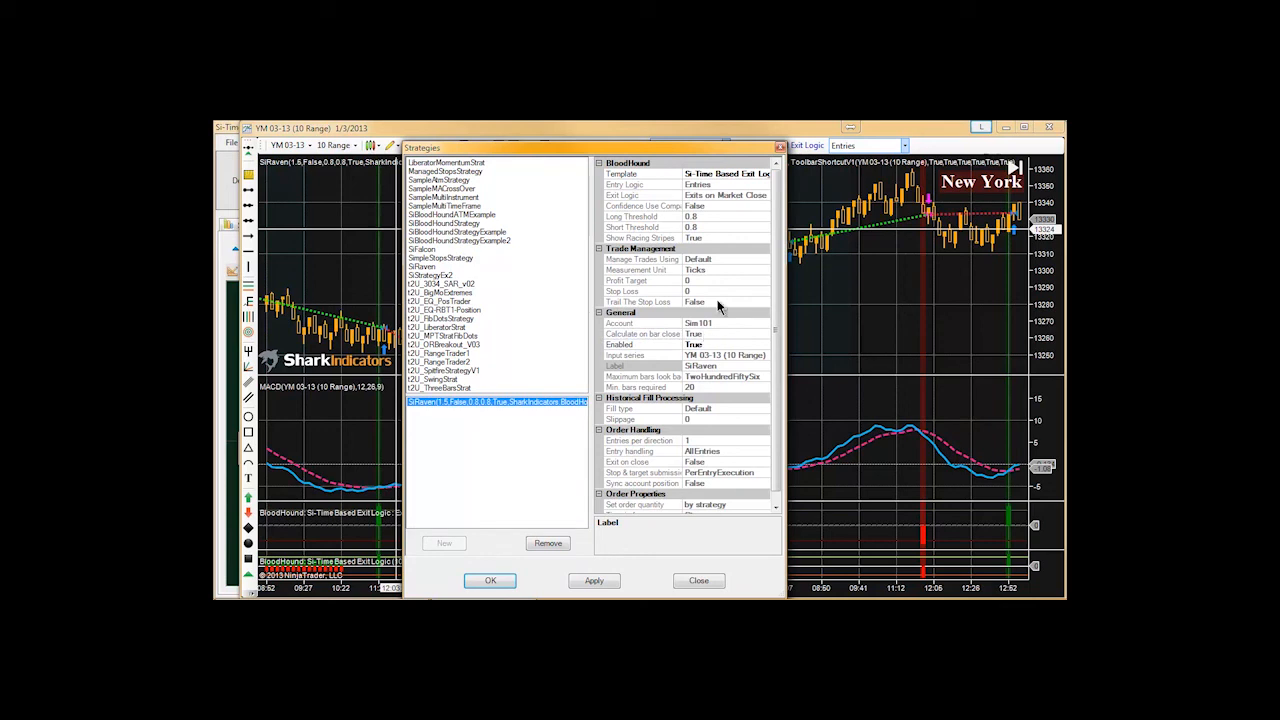
click(780, 147)
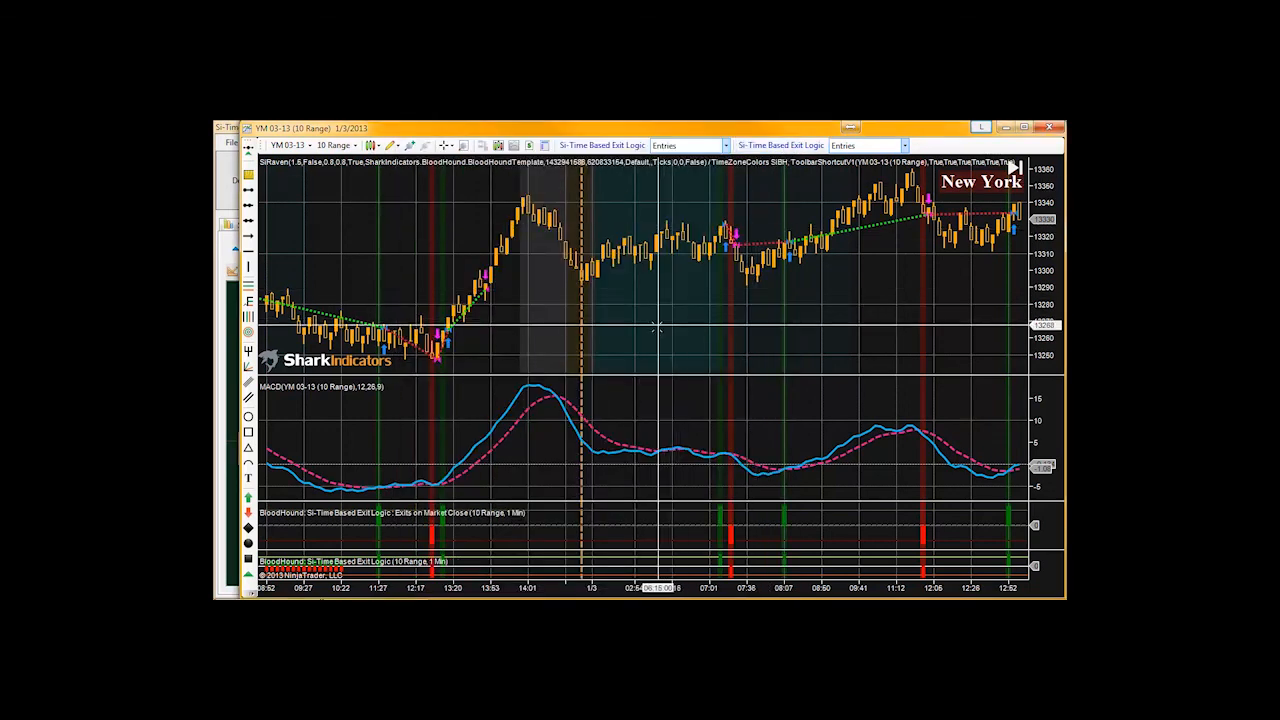